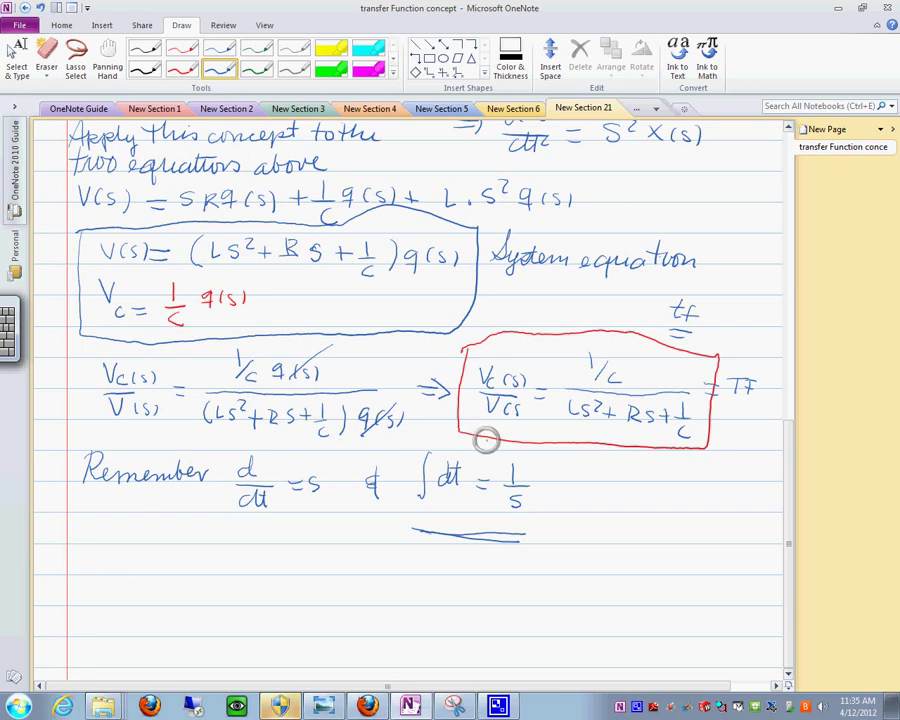
# Scroll back up to the 'Transfer Function Concept' page title and leave pen mode
pyautogui.scroll(6, 553, 325)
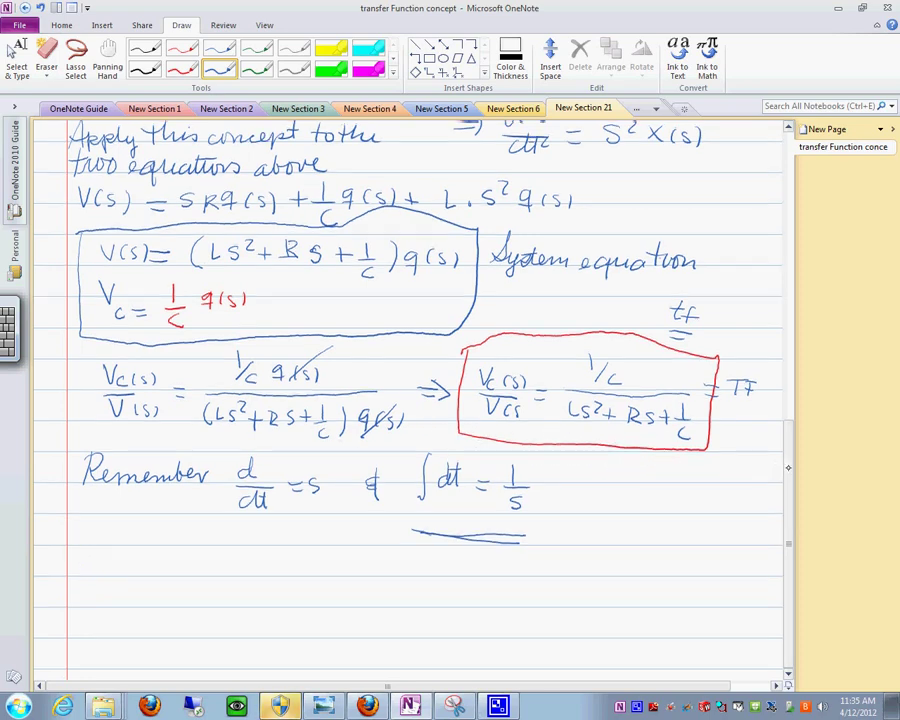
pyautogui.scroll(6, 804, 338)
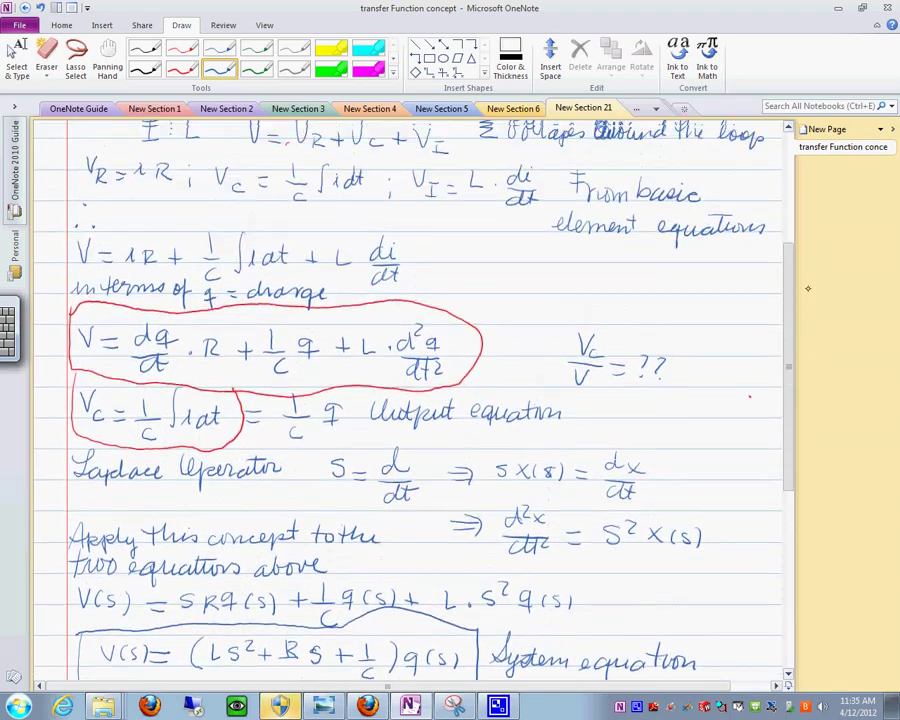
pyautogui.scroll(2, 839, 200)
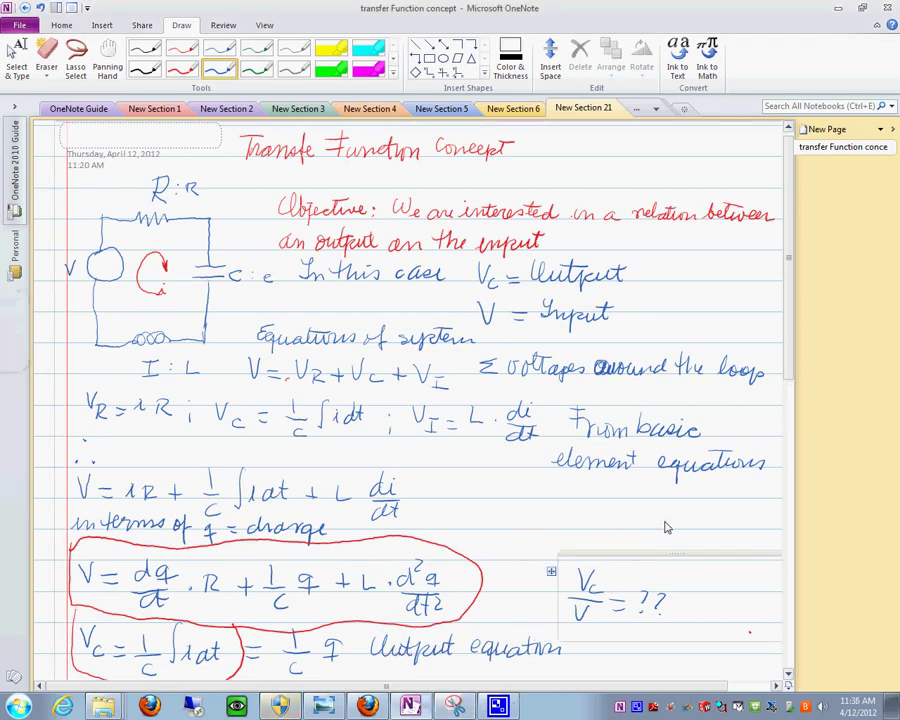
pyautogui.press('Escape')
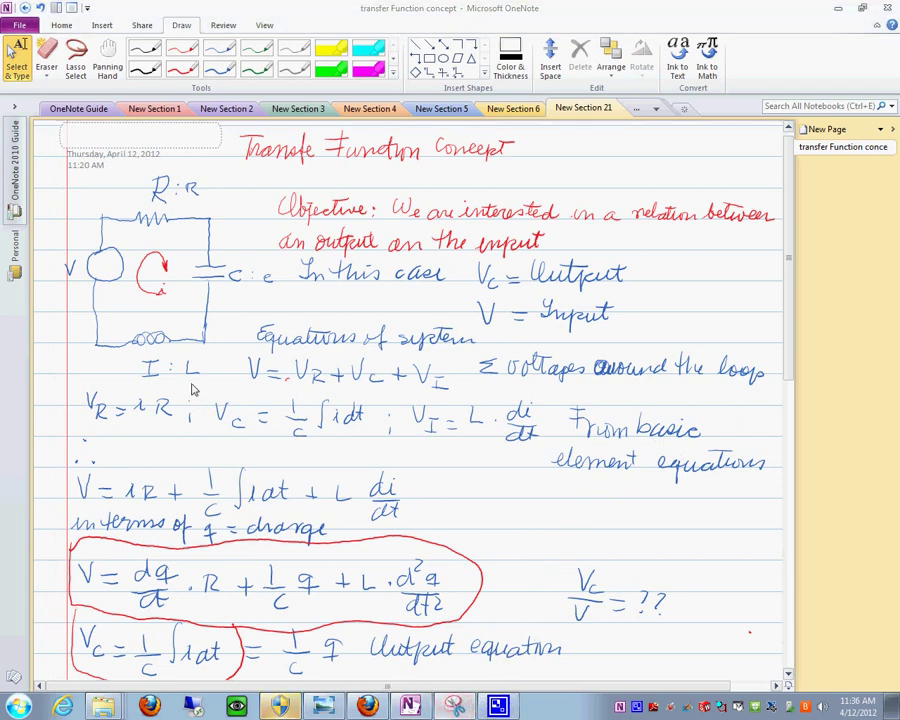
# Minimize OneNote, cancel a new Snipping Tool capture, close the tool and return to OneNote
pyautogui.click(837, 9)
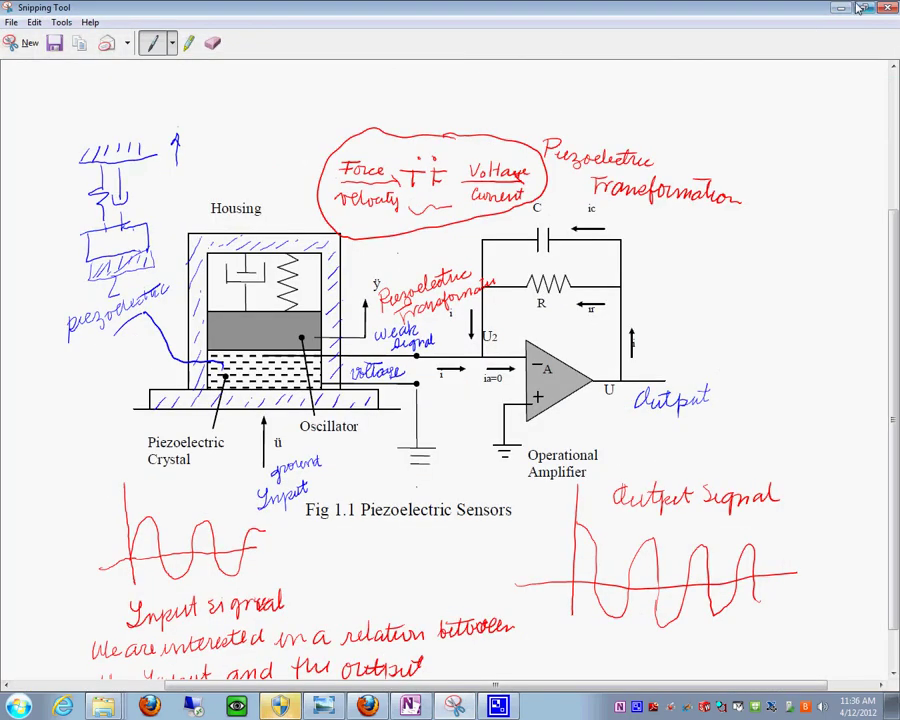
pyautogui.click(29, 47)
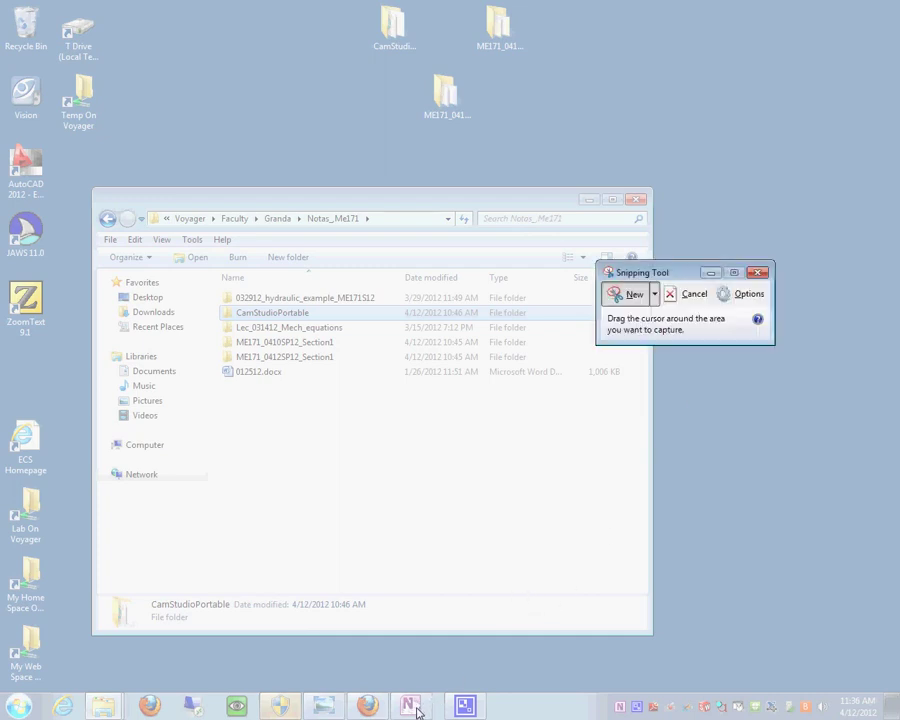
pyautogui.click(627, 297)
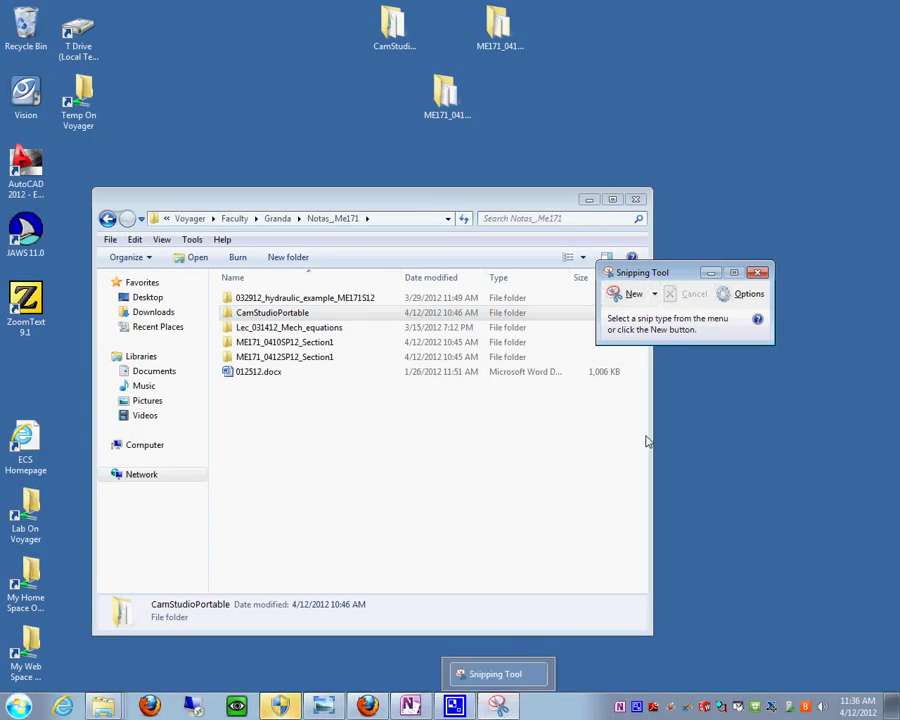
pyautogui.hotkey('alt', 'F4')
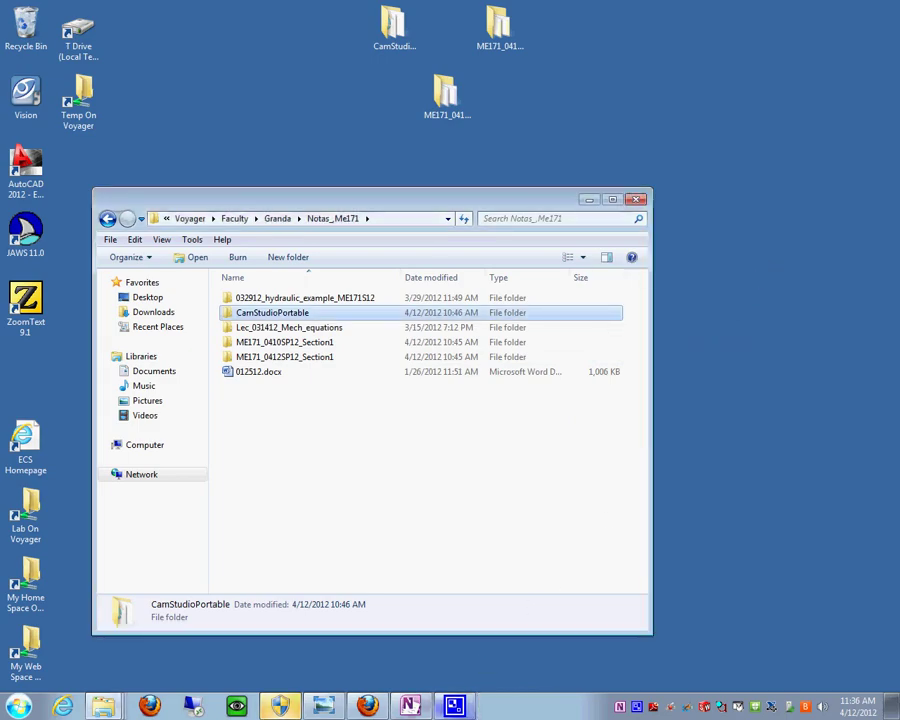
pyautogui.hotkey('alt', 'Tab')
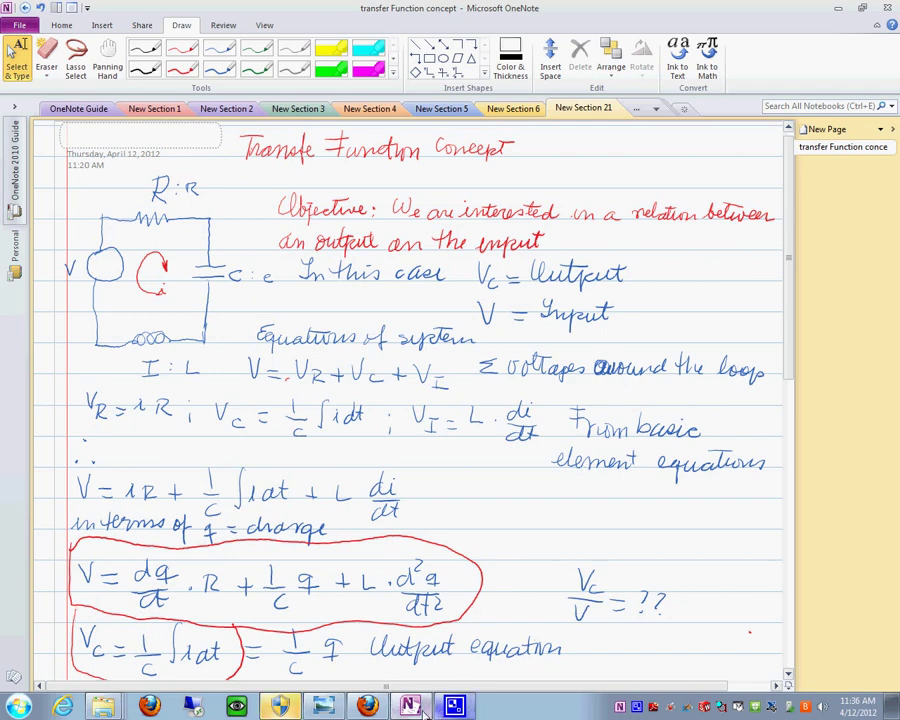
# Launch Snipping Tool from Start > Accessories and snip the RLC circuit diagram at the top-left
pyautogui.click(22, 707)
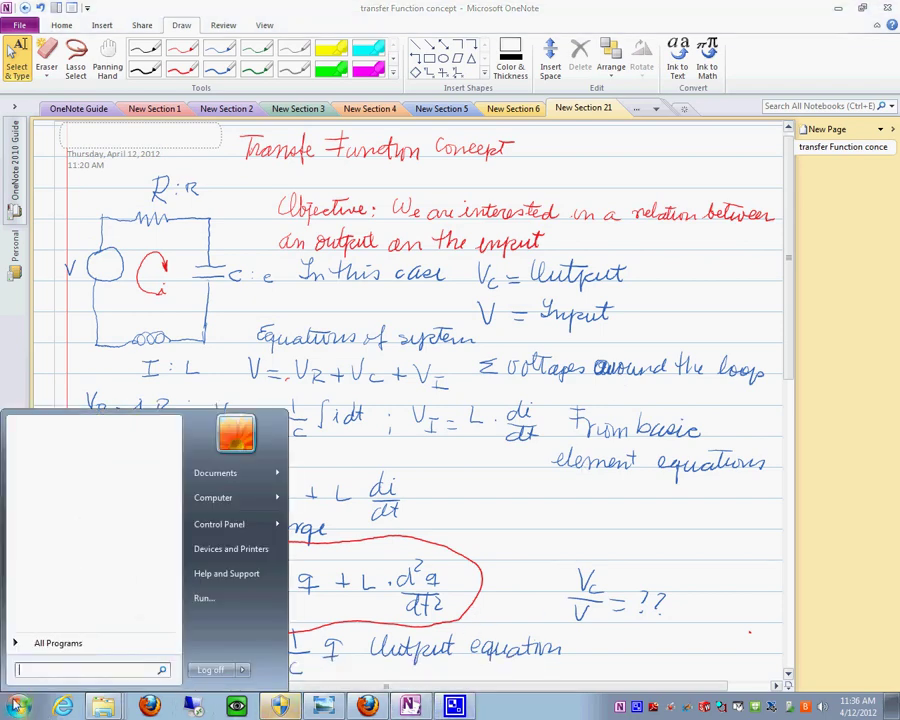
pyautogui.click(44, 645)
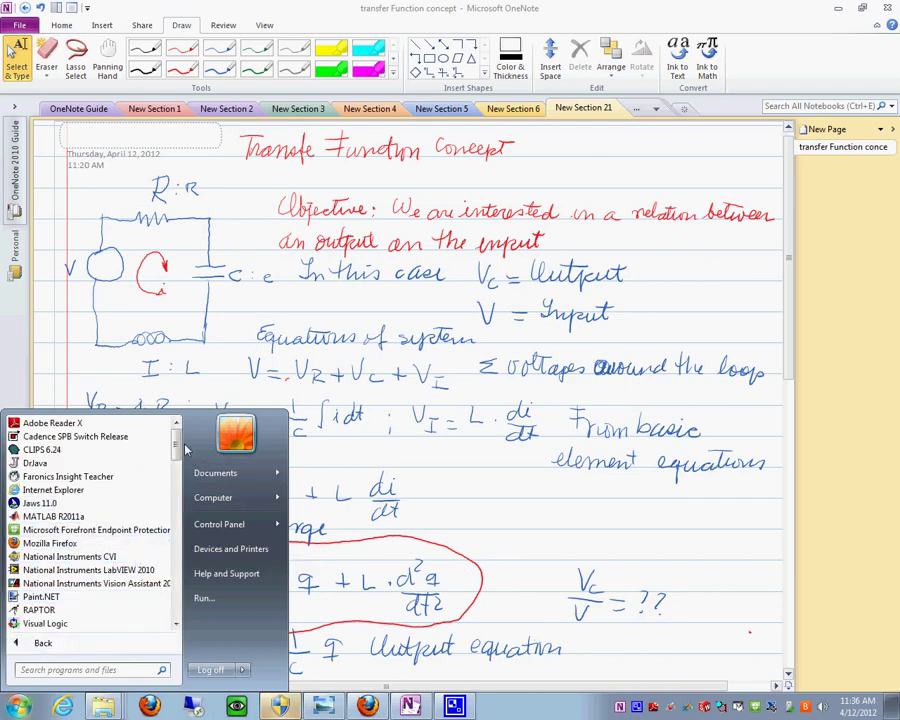
pyautogui.moveTo(180, 448); pyautogui.dragTo(180, 487)
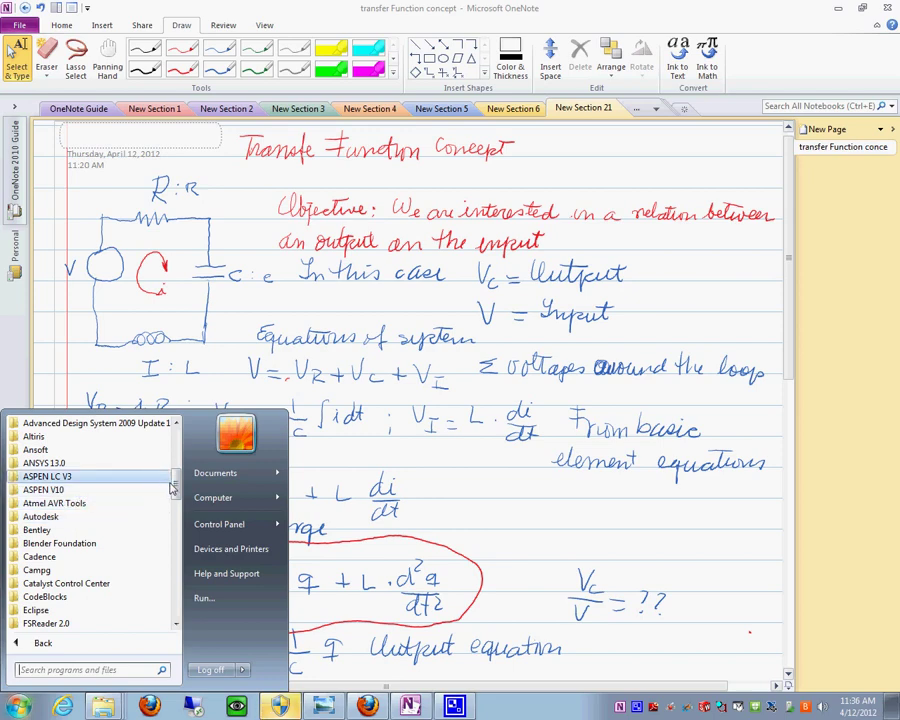
pyautogui.scroll(2, 100, 469)
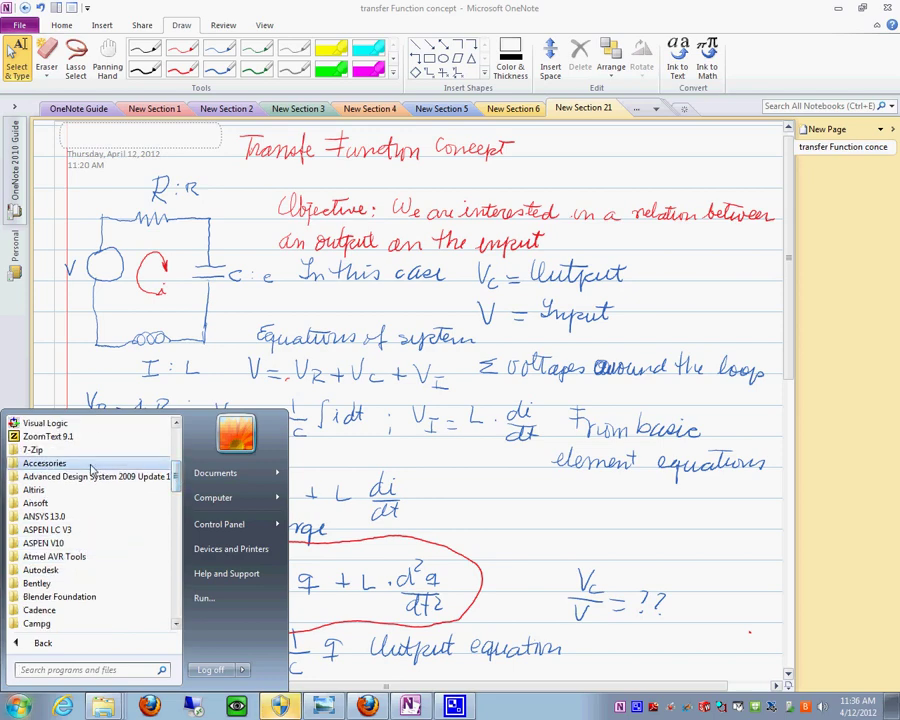
pyautogui.click(45, 463)
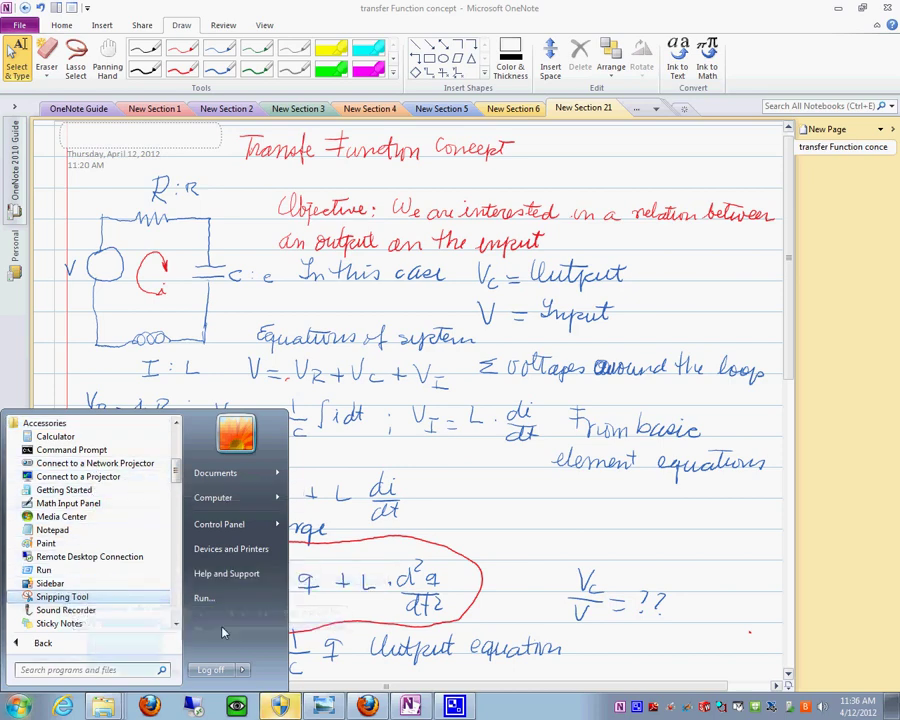
pyautogui.click(497, 704)
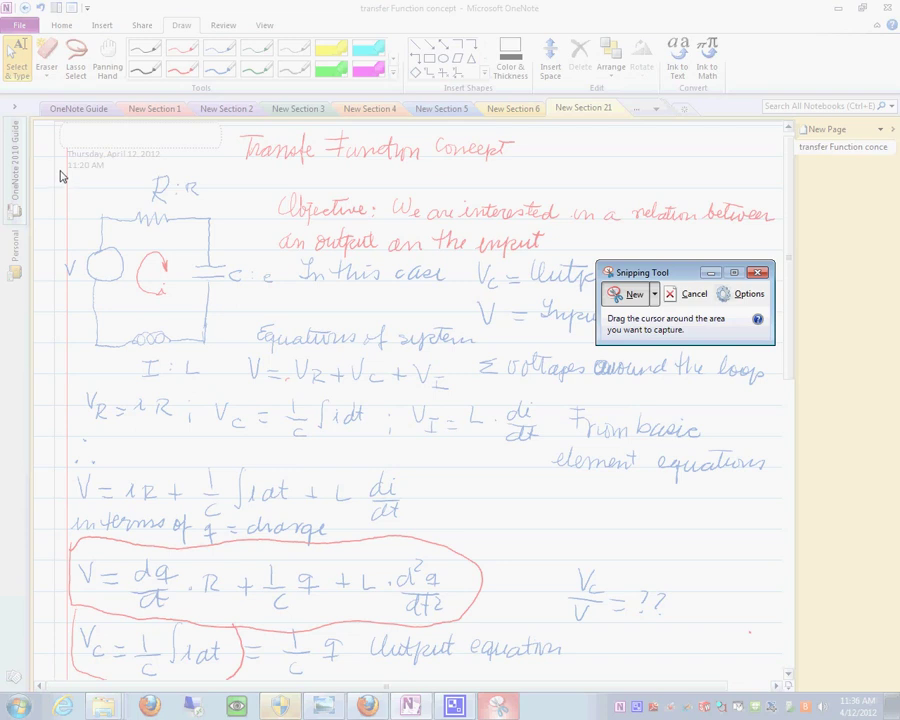
pyautogui.moveTo(58, 175); pyautogui.dragTo(251, 382)
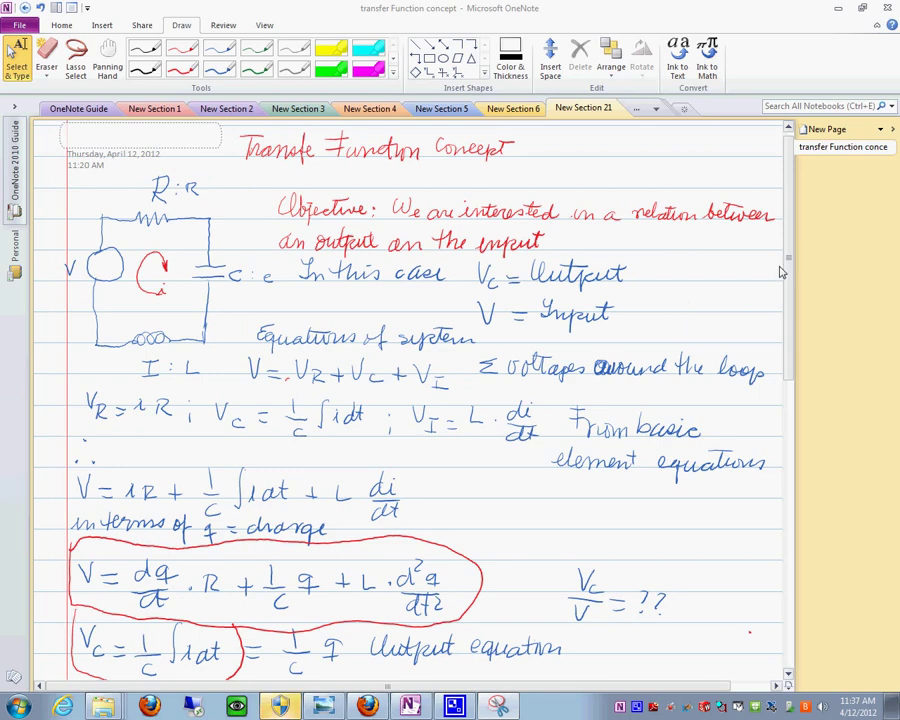
# Paste the snipped RLC circuit image into the empty area below the 'Remember d/dt = s' note
pyautogui.moveTo(794, 283); pyautogui.dragTo(799, 609)
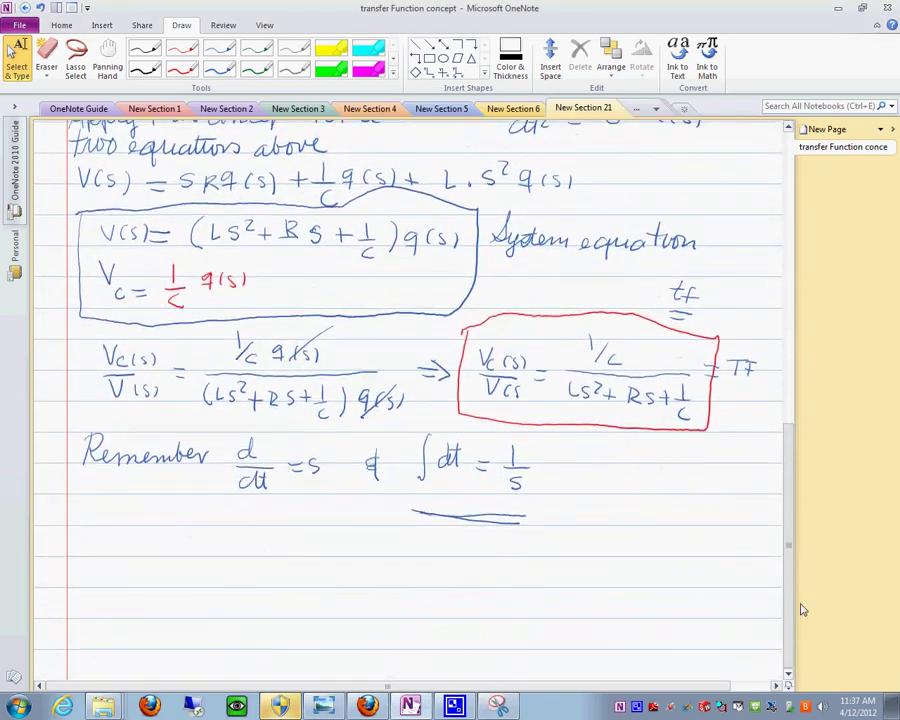
pyautogui.rightClick(83, 536)
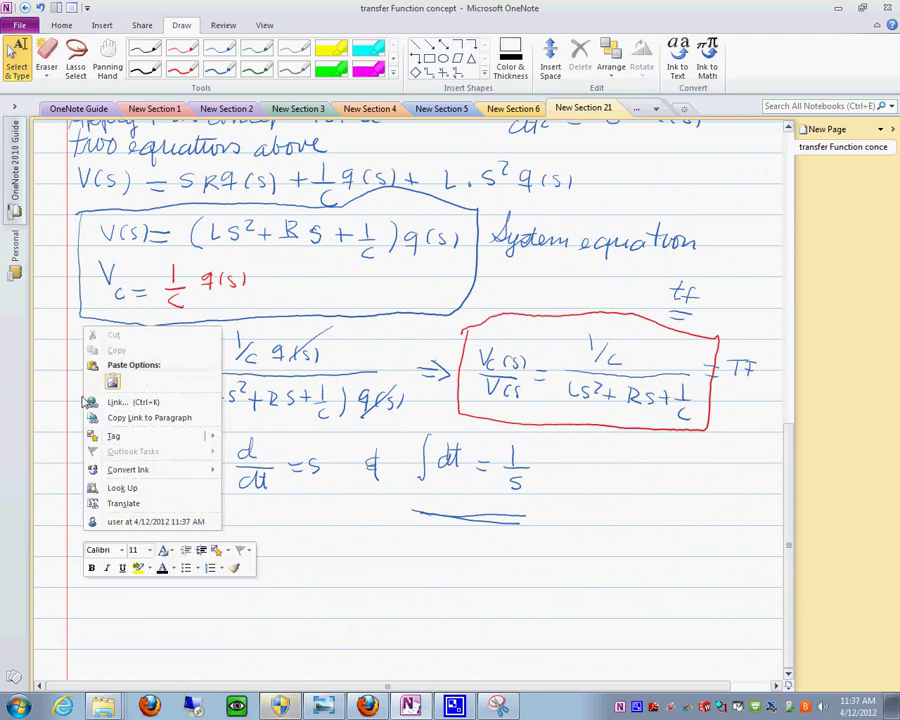
pyautogui.click(114, 378)
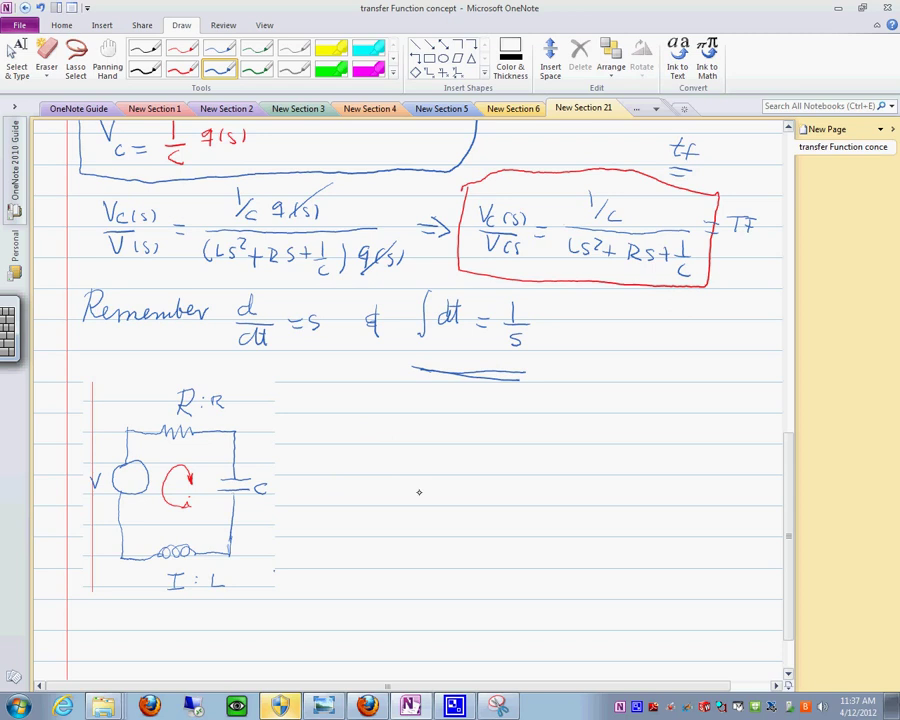
# Ink the 1-junction and its bonds to V:SE, R:R, C:C and I:L beside the circuit
pyautogui.moveTo(431, 491); pyautogui.dragTo(447, 492)
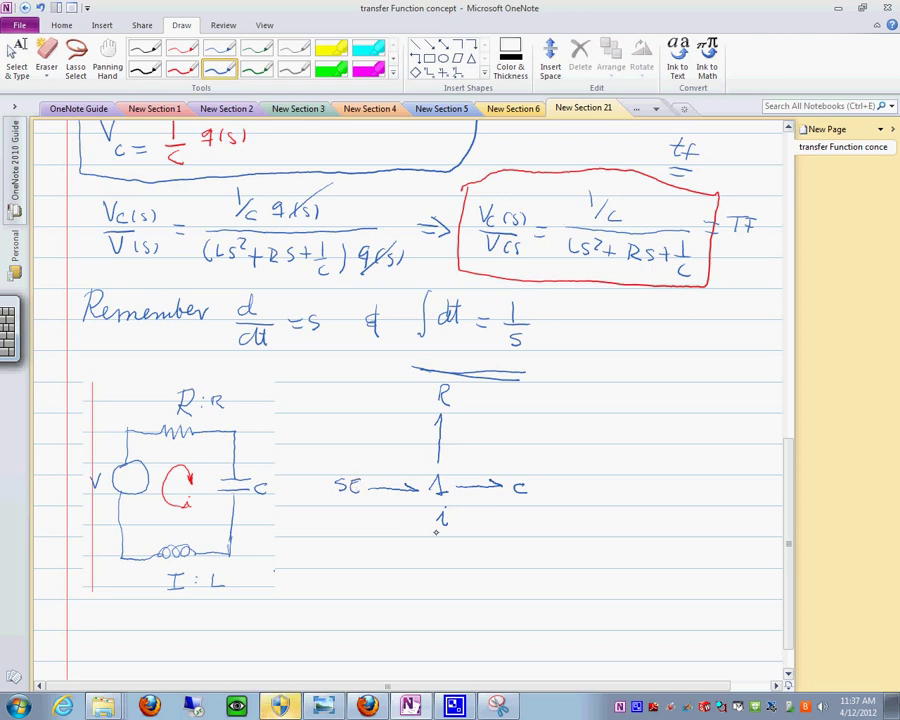
pyautogui.moveTo(433, 514)
pyautogui.mouseDown()
pyautogui.moveTo(424, 581)
pyautogui.moveTo(436, 583)
pyautogui.moveTo(441, 619)
pyautogui.mouseUp()
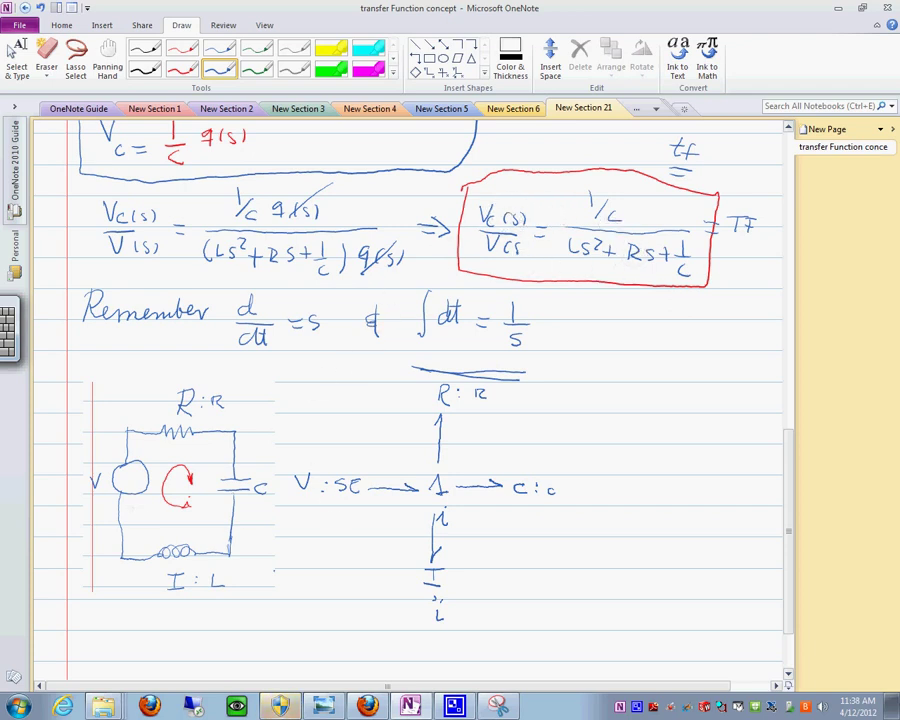
# Return to selection mode and launch CAMPG WINDOW from the Campg folder in All Programs
pyautogui.click(17, 59)
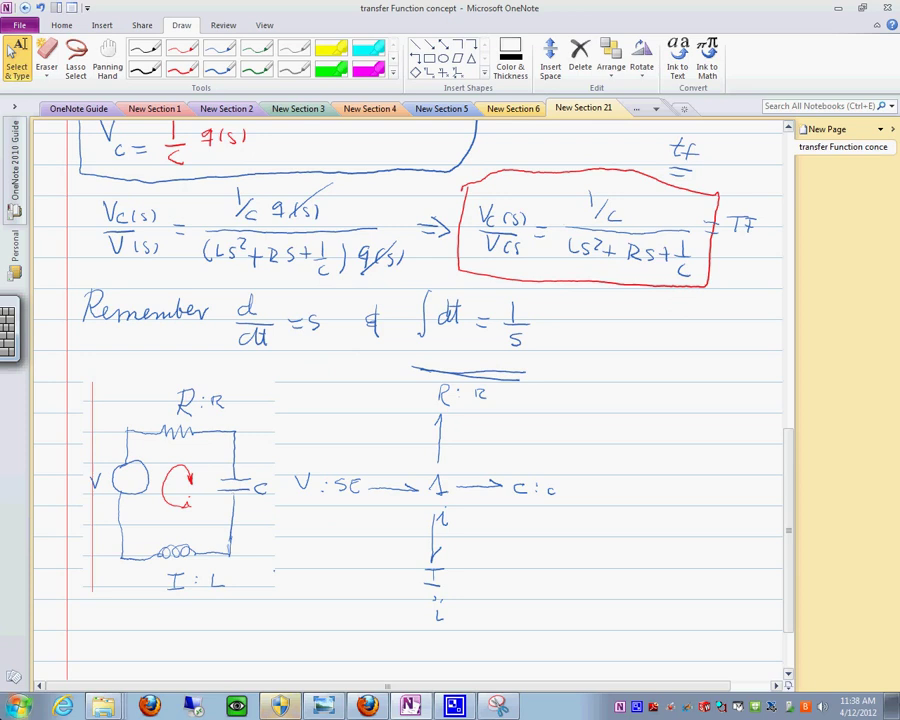
pyautogui.click(20, 708)
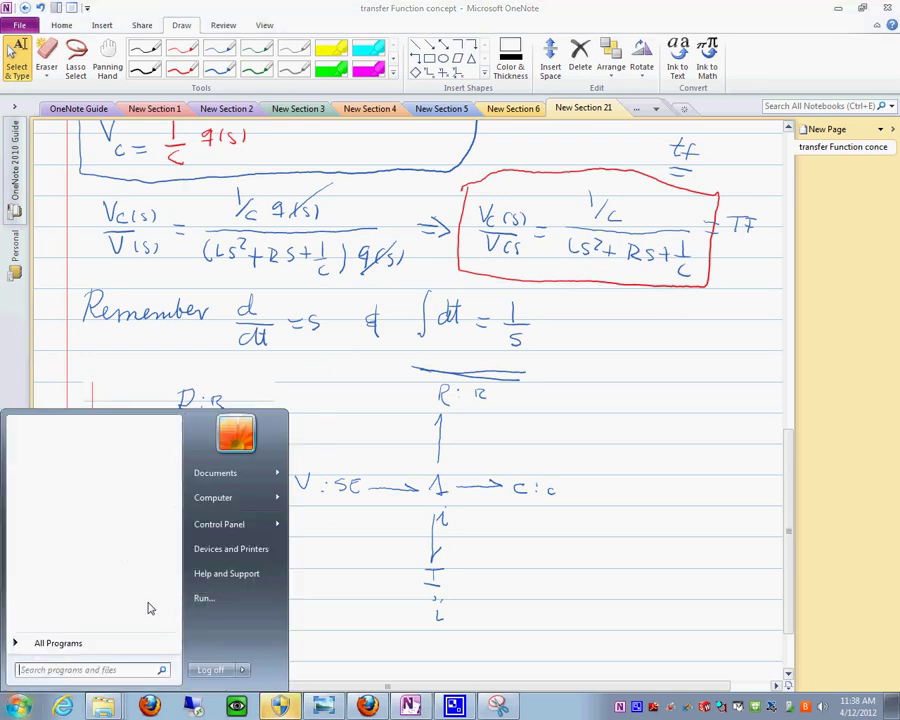
pyautogui.click(116, 647)
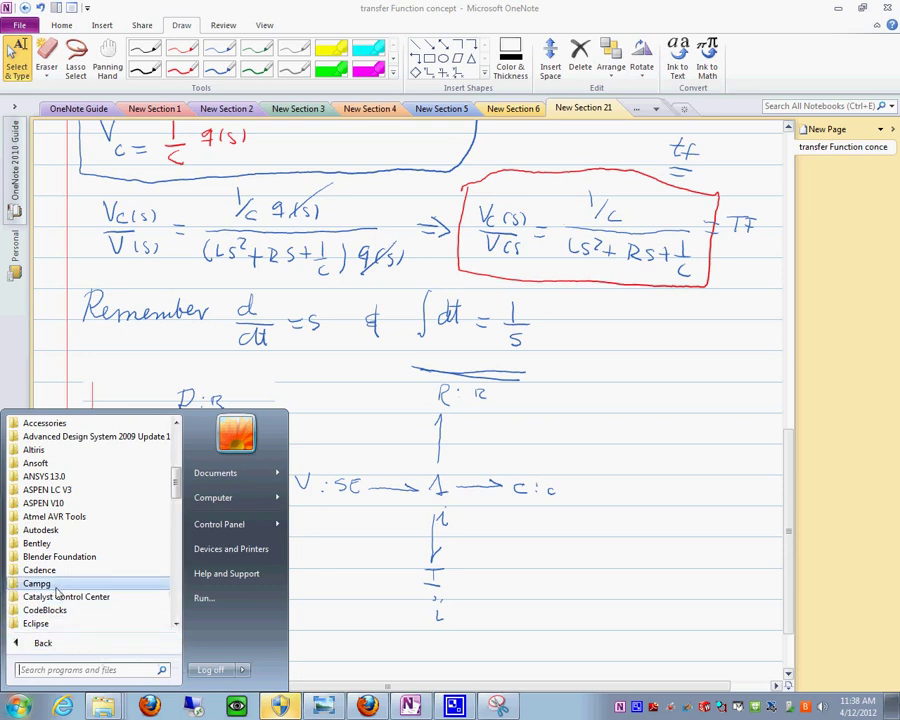
pyautogui.scroll(-1, 68, 528)
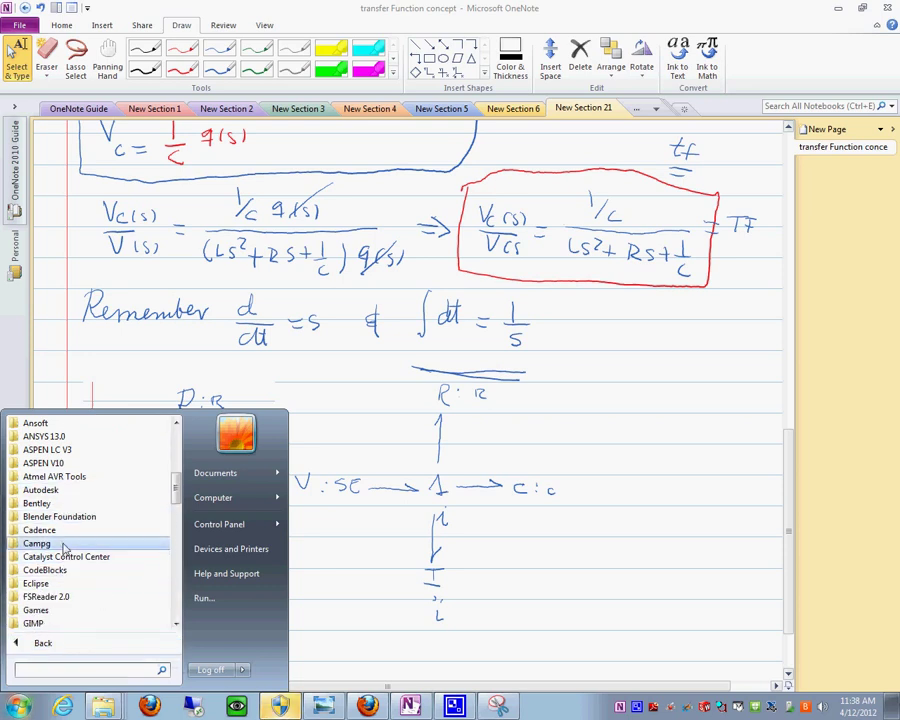
pyautogui.click(62, 541)
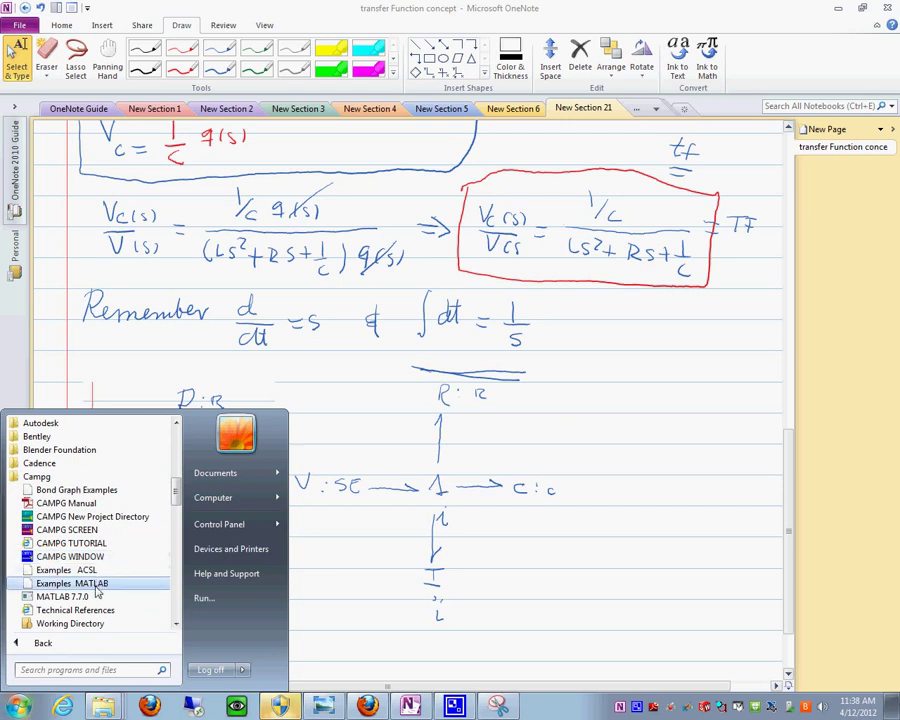
pyautogui.click(97, 557)
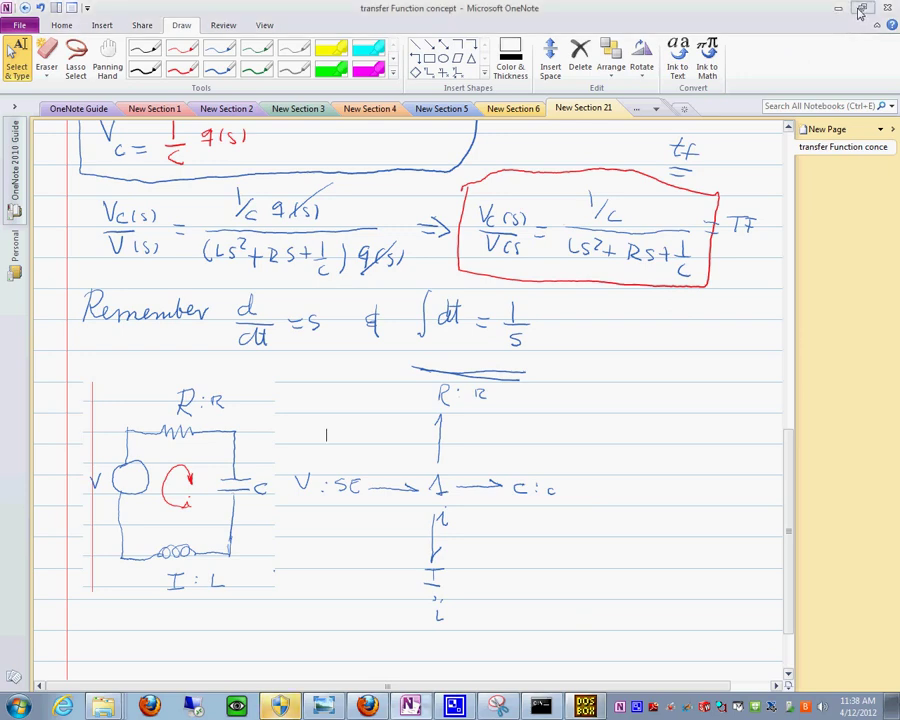
# Move the CAMP-G DOSBox window right and place OneNote top-left, scrolled down to the circuit
pyautogui.click(861, 8)
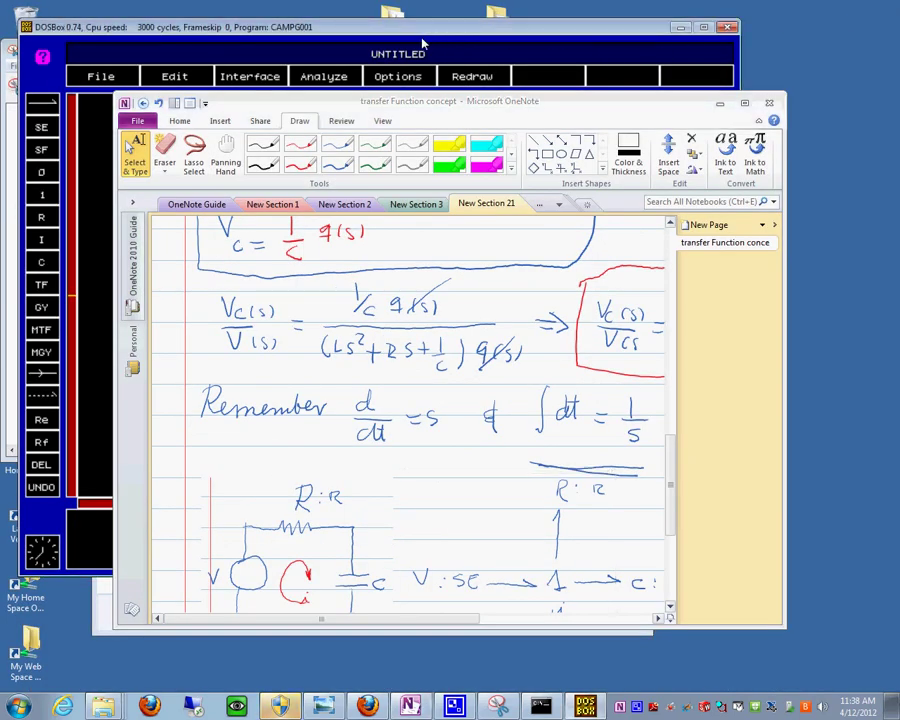
pyautogui.moveTo(308, 28); pyautogui.dragTo(851, 100)
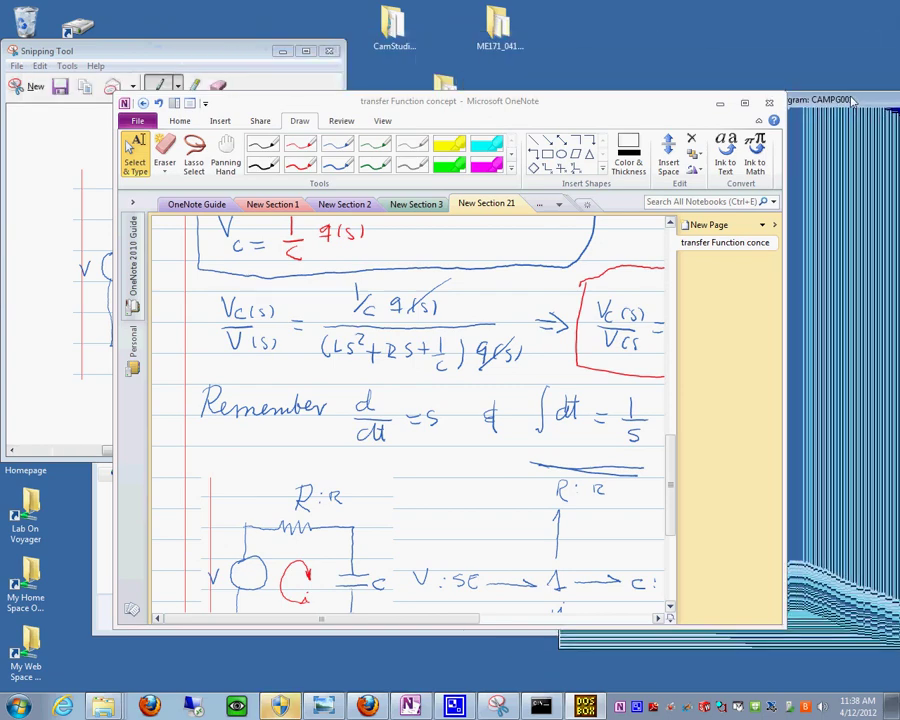
pyautogui.moveTo(562, 108); pyautogui.dragTo(423, 20)
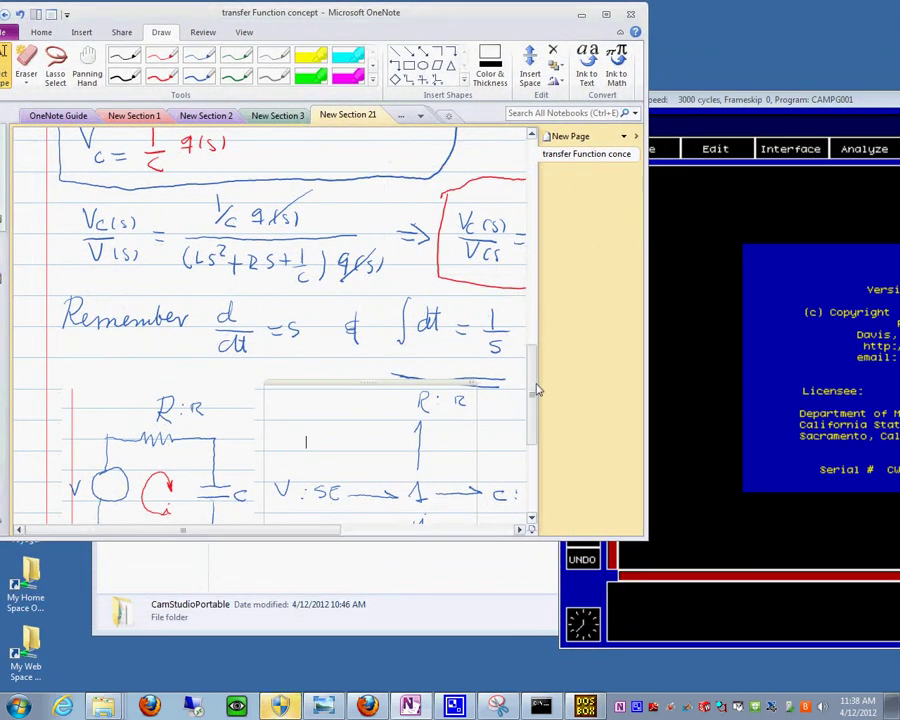
pyautogui.moveTo(533, 389); pyautogui.dragTo(532, 420)
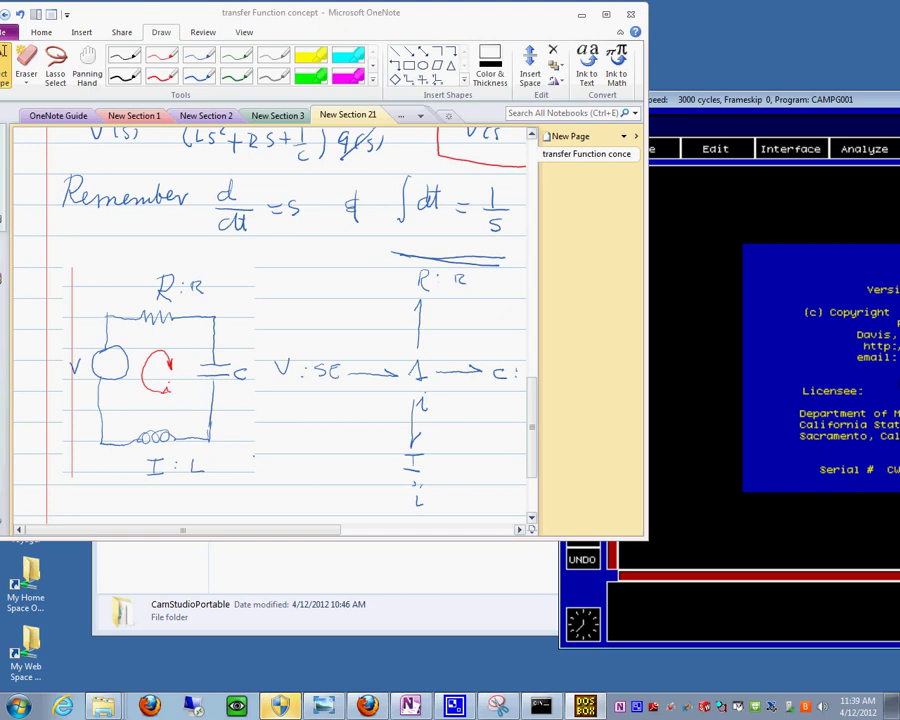
pyautogui.hotkey('alt', 'Tab')
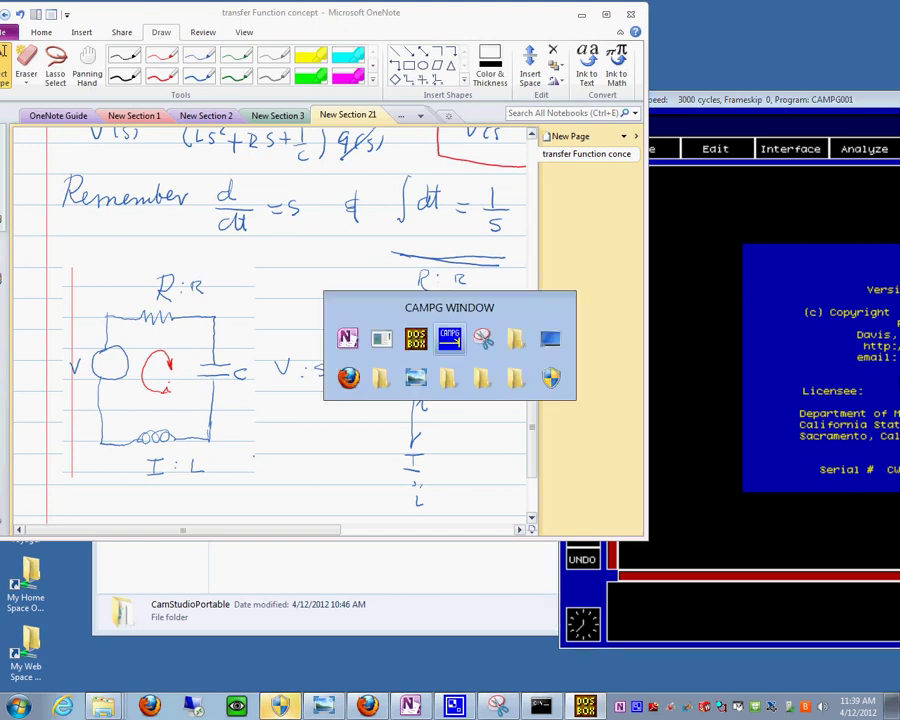
pyautogui.hotkey('alt', 'Tab')
pyautogui.hotkey('alt', 'Tab')
pyautogui.hotkey('alt', 'Tab')
pyautogui.hotkey('alt', 'Tab')
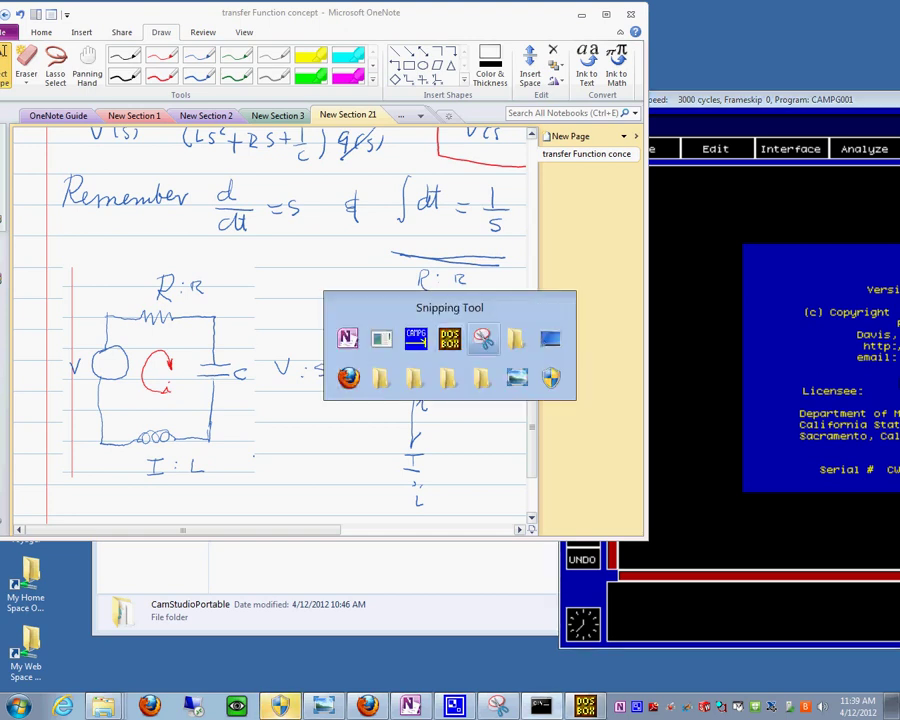
pyautogui.hotkey('alt', 'Tab')
pyautogui.hotkey('alt', 'Tab')
pyautogui.hotkey('alt', 'Tab')
pyautogui.hotkey('alt', 'Tab')
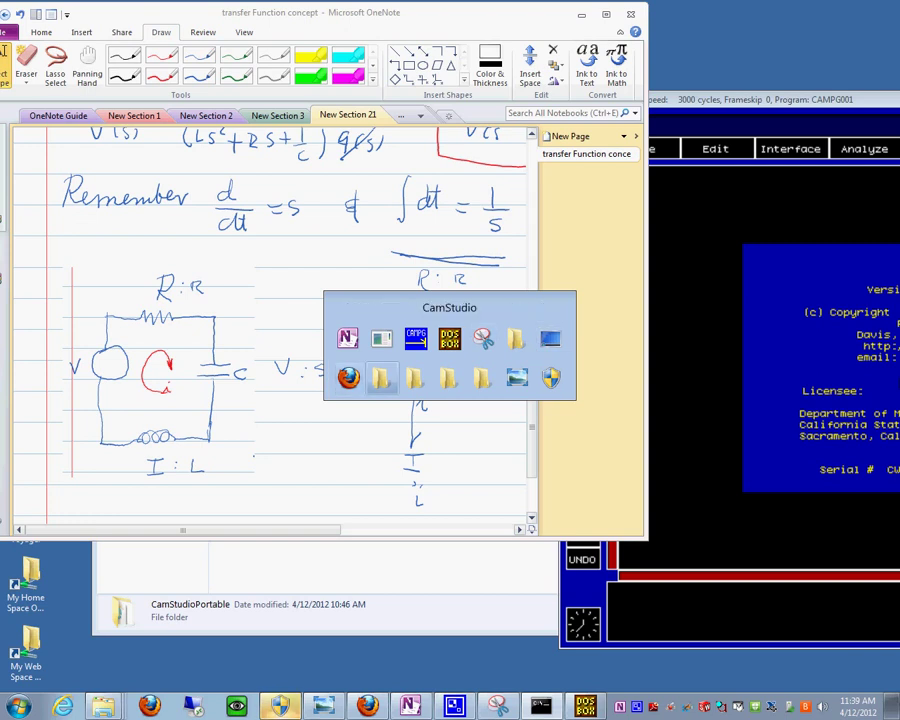
pyautogui.hotkey('alt', 'Tab')
pyautogui.hotkey('alt', 'Tab')
pyautogui.hotkey('alt', 'Tab')
pyautogui.hotkey('alt', 'Tab')
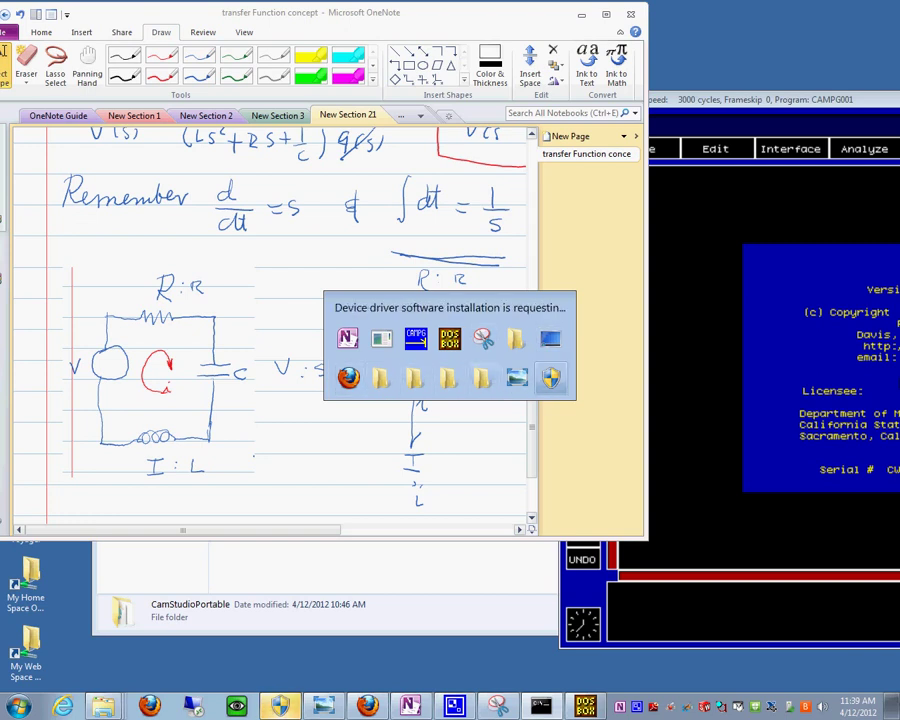
pyautogui.hotkey('alt', 'Tab')
pyautogui.hotkey('alt', 'Tab')
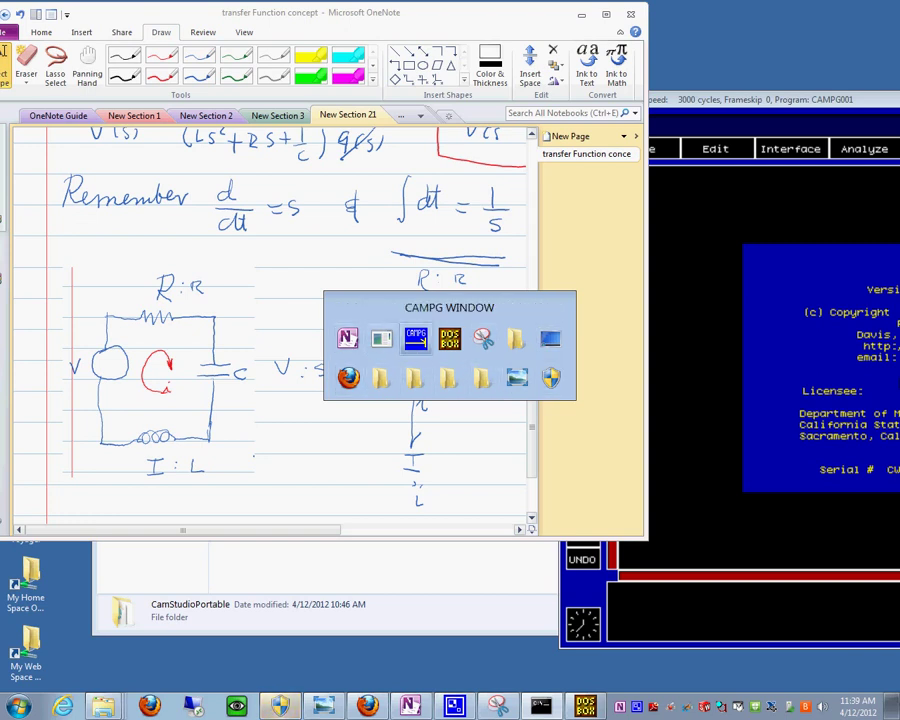
pyautogui.hotkey('alt', 'Tab')
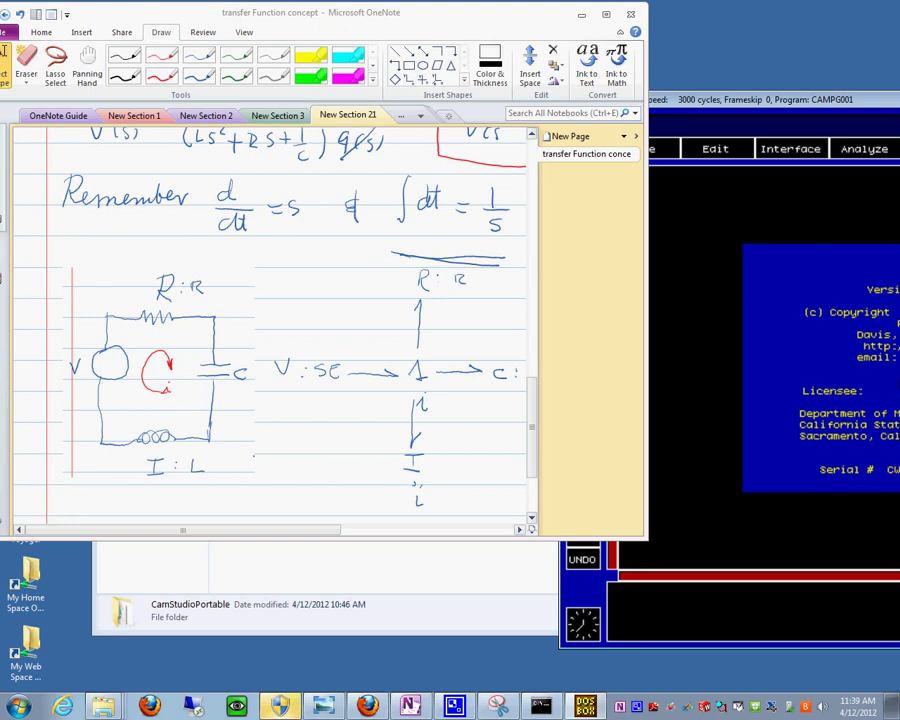
pyautogui.hotkey('alt', 'Tab')
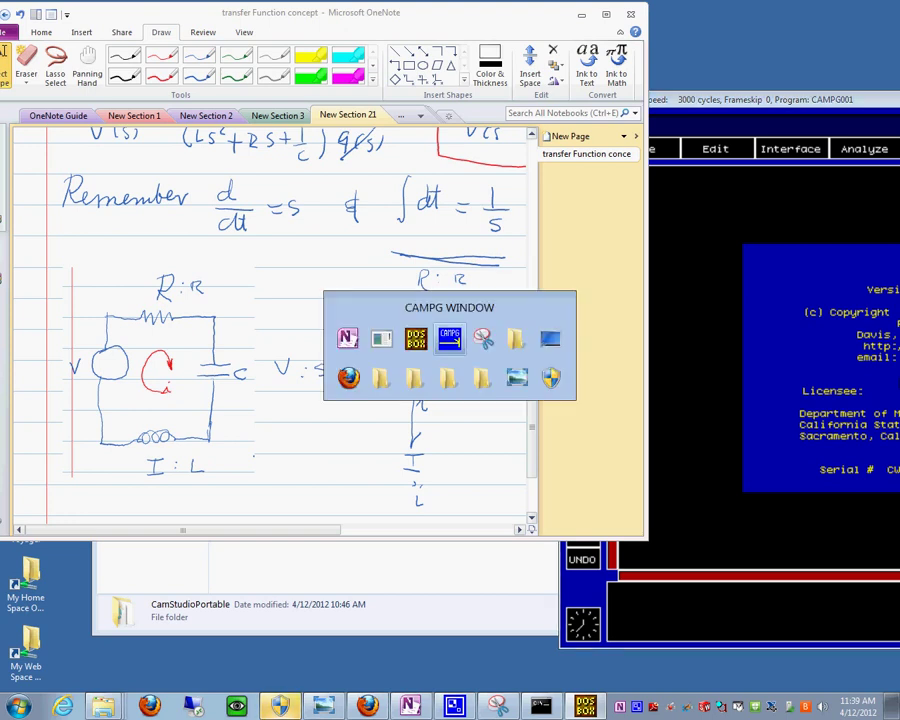
pyautogui.hotkey('alt', 'Tab')
pyautogui.hotkey('alt', 'Tab')
pyautogui.hotkey('alt', 'Tab')
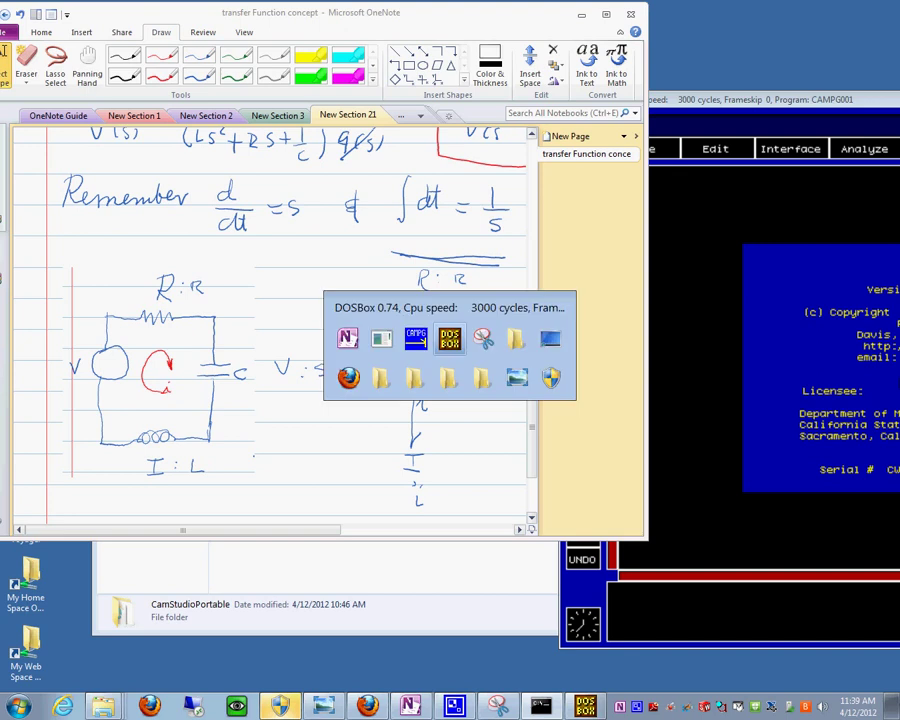
pyautogui.hotkey('alt', 'Tab')
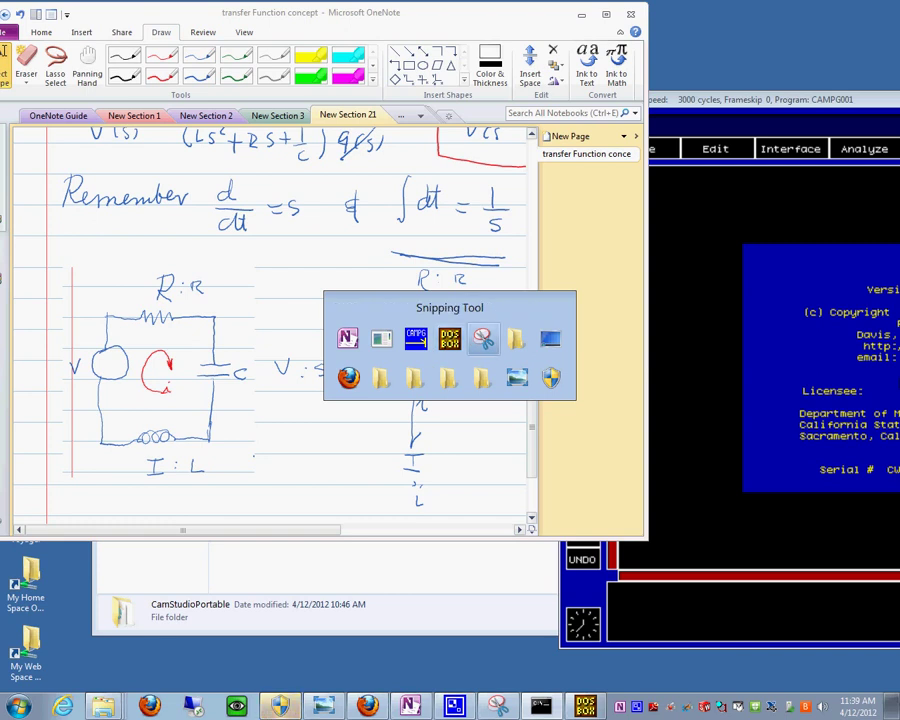
pyautogui.hotkey('alt', 'Tab')
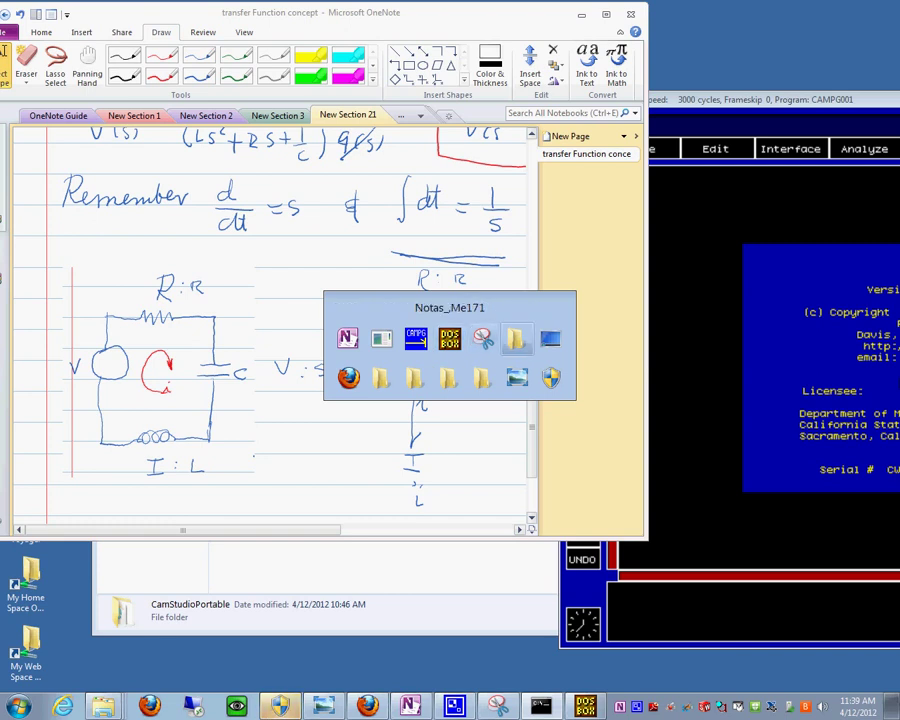
pyautogui.hotkey('alt', 'Tab')
pyautogui.hotkey('alt', 'Tab')
pyautogui.hotkey('alt', 'Tab')
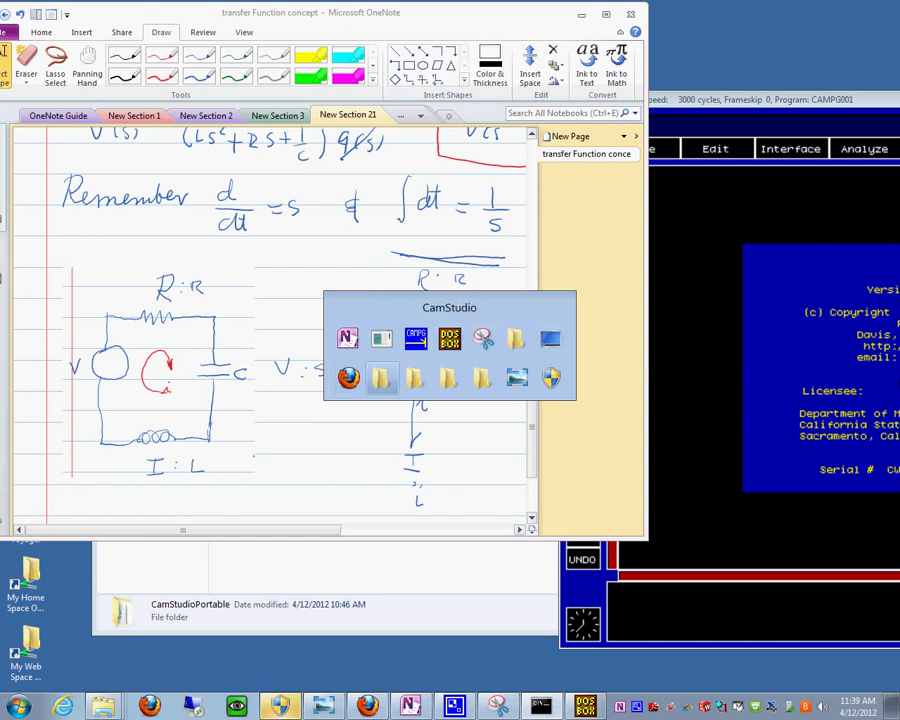
pyautogui.hotkey('alt', 'Tab')
pyautogui.hotkey('alt', 'Tab')
pyautogui.hotkey('alt', 'Tab')
pyautogui.hotkey('alt', 'Tab')
pyautogui.hotkey('alt', 'Tab')
pyautogui.hotkey('alt', 'Tab')
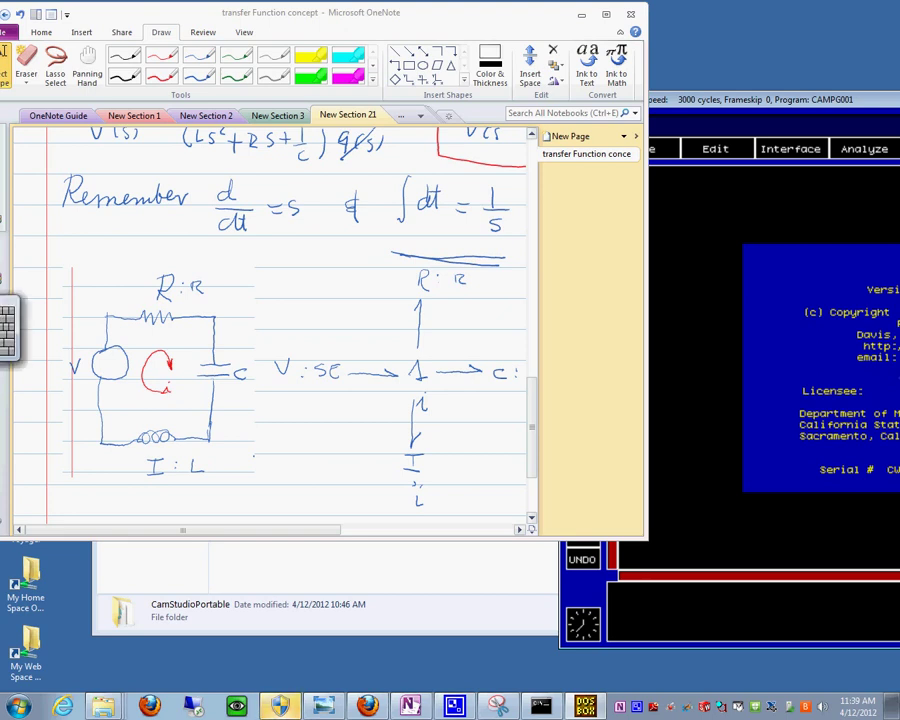
# Pick the blue pen on the Draw tab, then minimize OneNote to show the CAMP-G windows
pyautogui.click(199, 75)
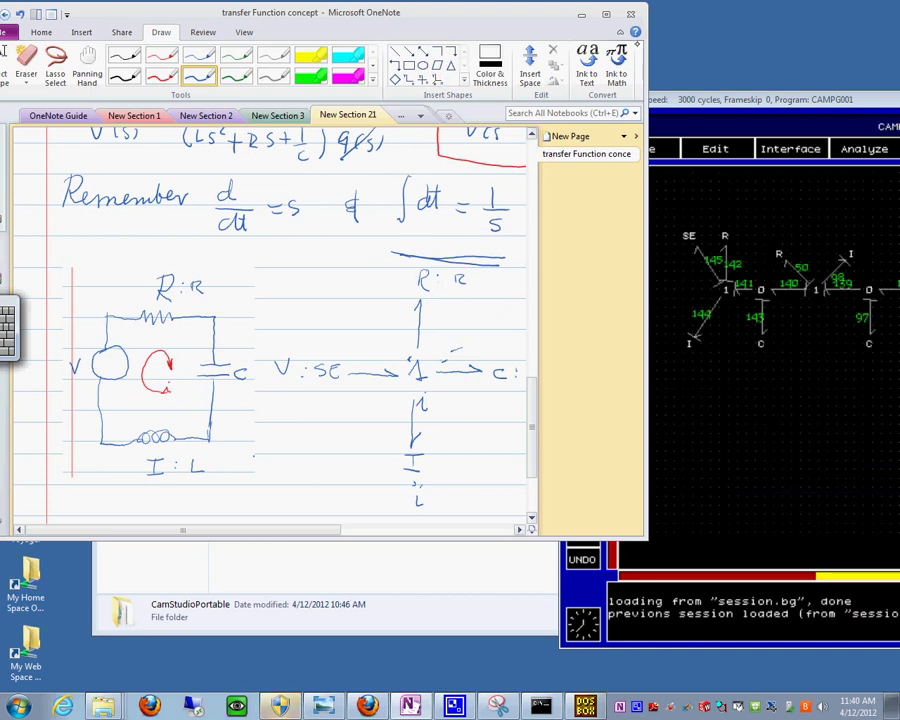
pyautogui.click(581, 15)
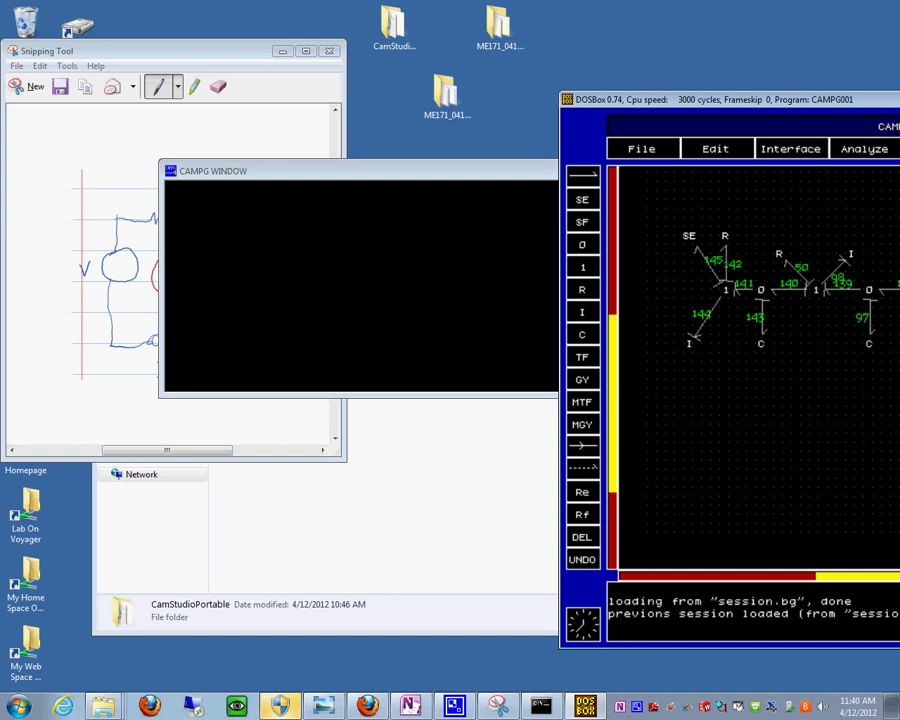
# Cycle through the open windows, including CAMPG WINDOW and Snipping Tool
pyautogui.hotkey('alt', 'Tab')
pyautogui.hotkey('alt', 'Tab')
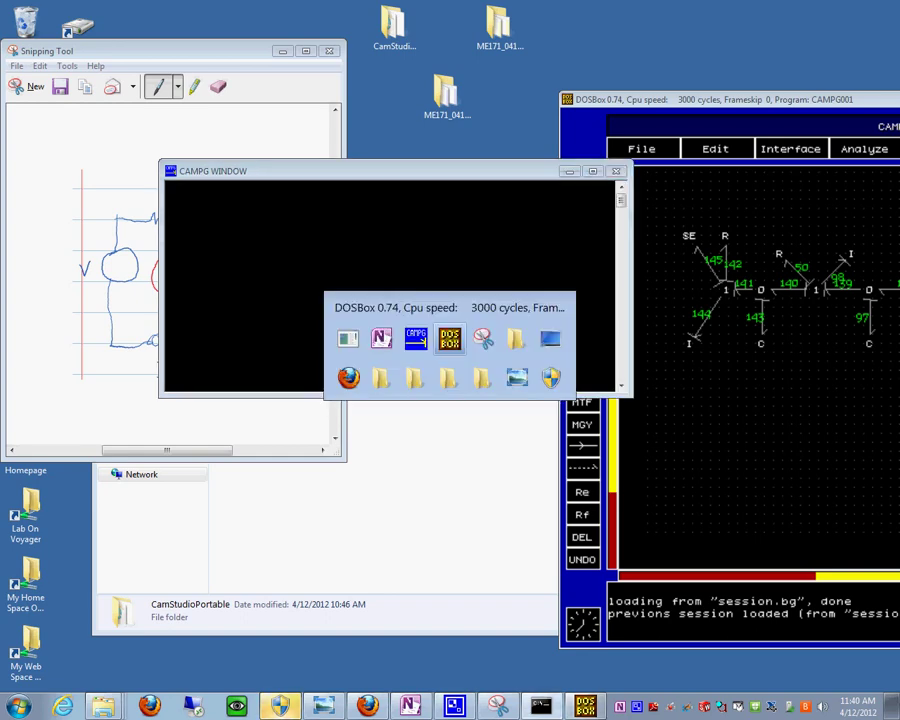
pyautogui.hotkey('alt', 'Tab')
pyautogui.hotkey('alt', 'Tab')
pyautogui.hotkey('alt', 'Tab')
pyautogui.hotkey('alt', 'Tab')
pyautogui.hotkey('alt', 'Tab')
pyautogui.hotkey('alt', 'Tab')
pyautogui.hotkey('alt', 'Tab')
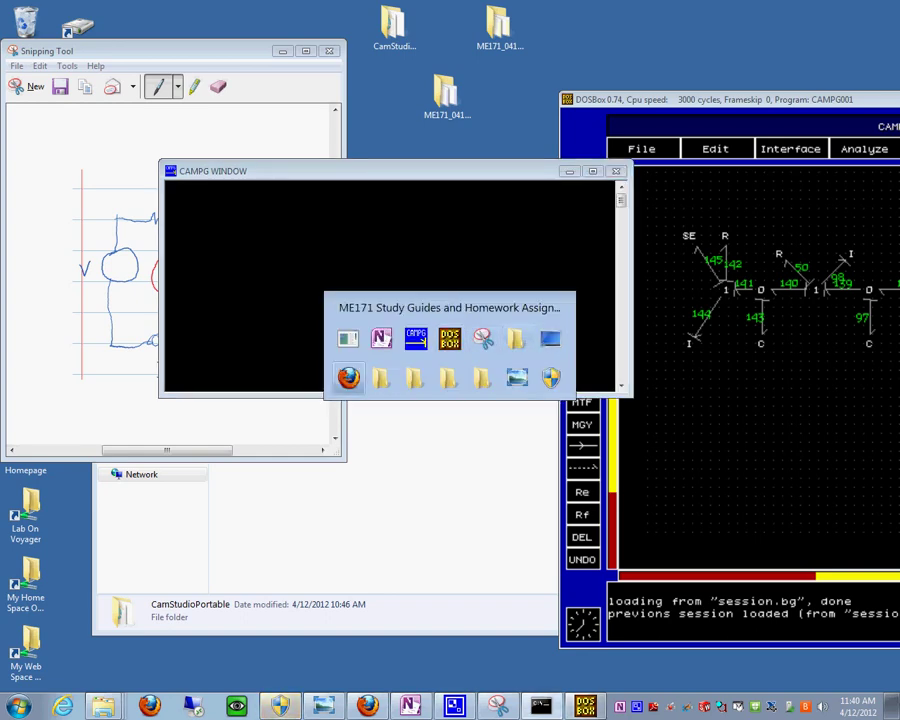
pyautogui.hotkey('alt', 'Tab')
pyautogui.hotkey('alt', 'Tab')
pyautogui.hotkey('alt', 'Tab')
pyautogui.hotkey('alt', 'Tab')
pyautogui.hotkey('alt', 'Tab')
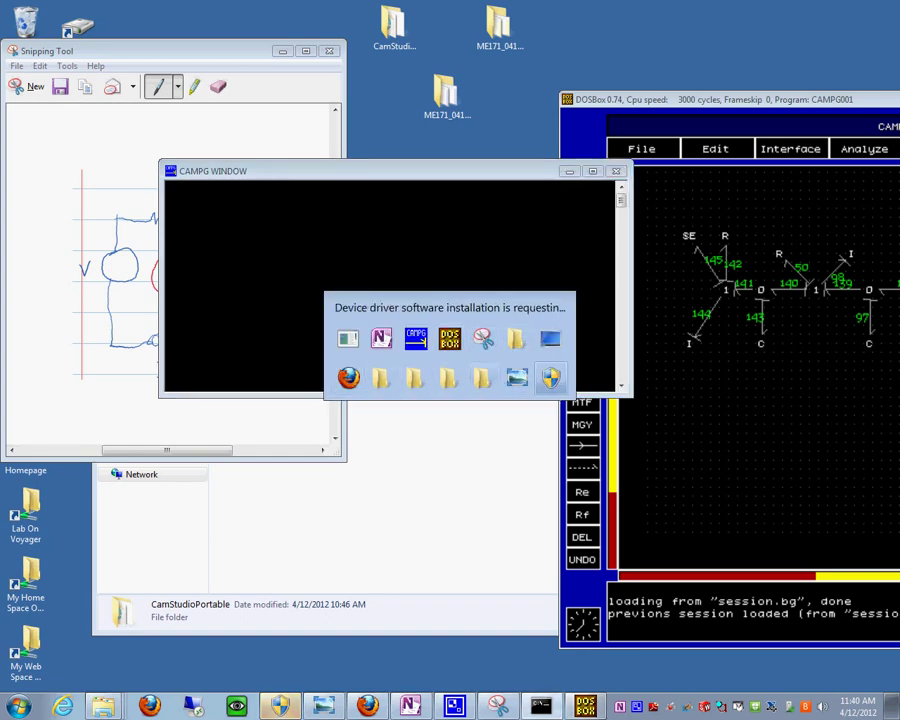
pyautogui.hotkey('alt', 'Tab')
pyautogui.hotkey('alt', 'Tab')
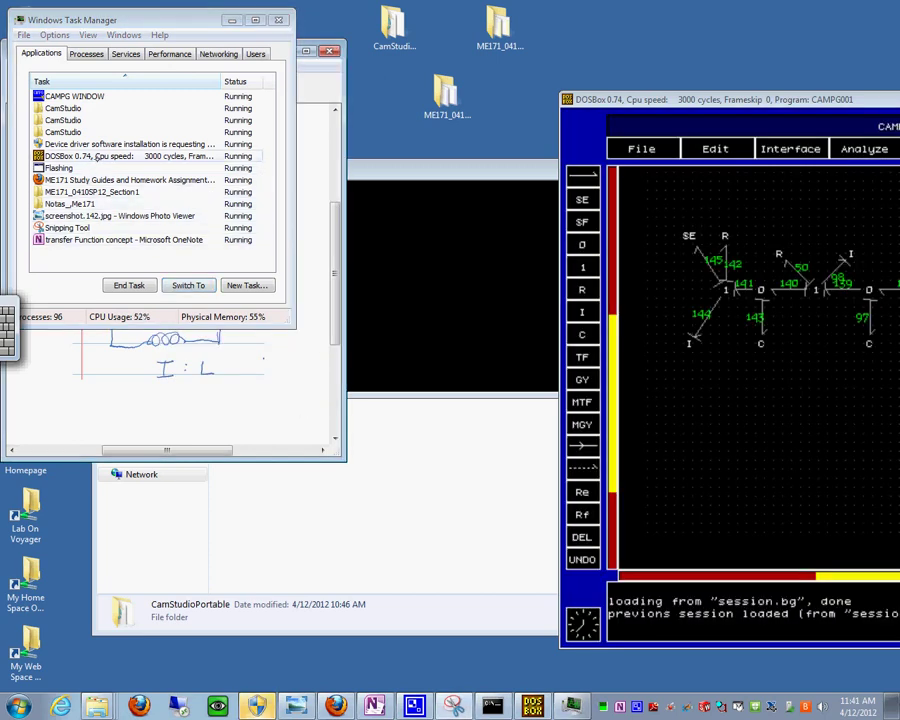
# End the DOSBox CAMP-G task, close the error console and minimize Task Manager
pyautogui.click(97, 156)
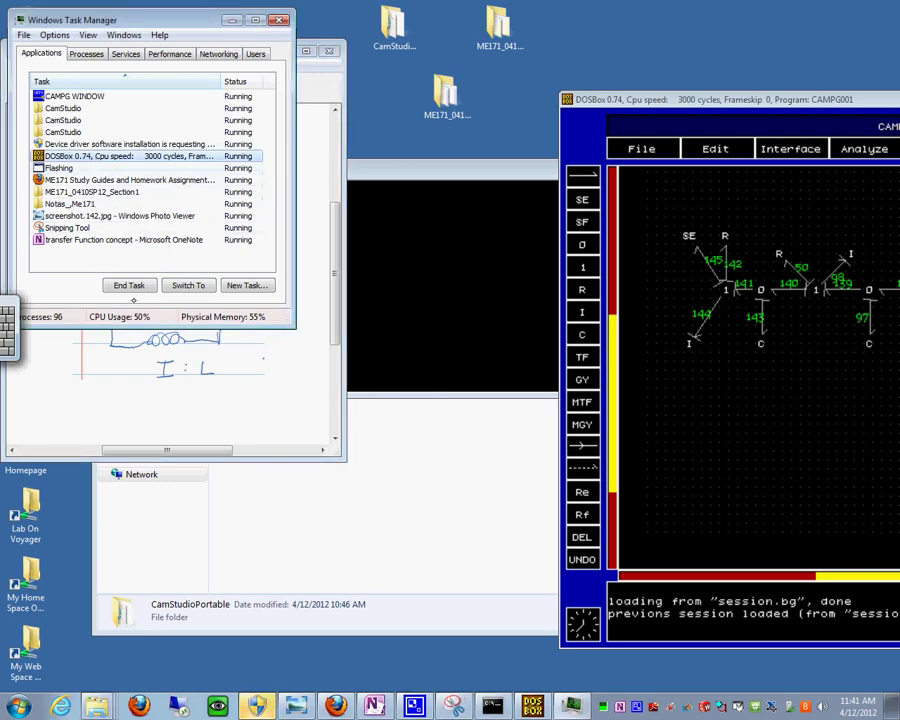
pyautogui.click(129, 286)
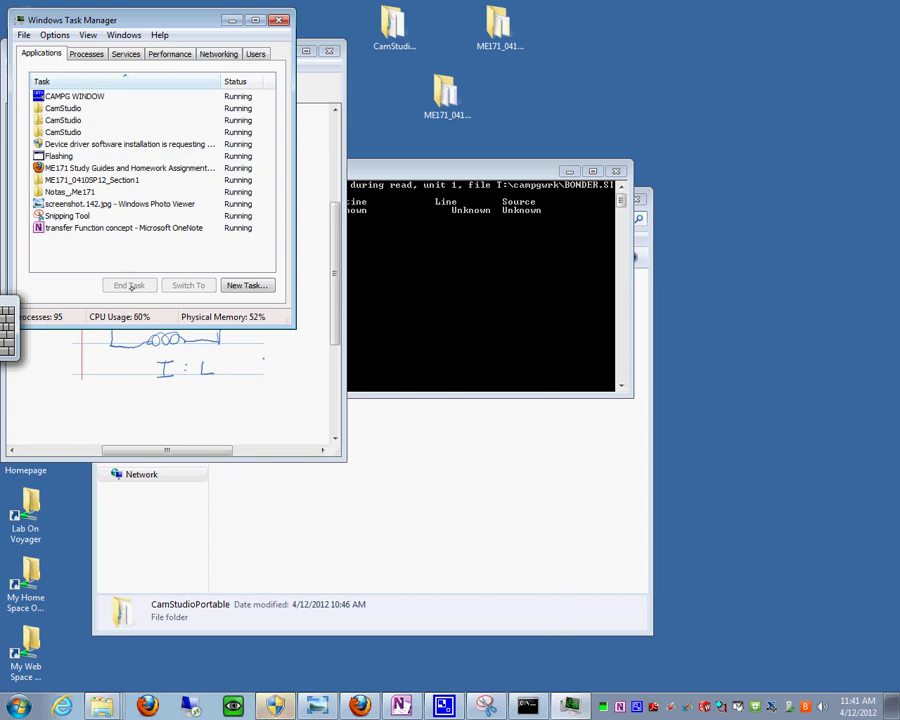
pyautogui.click(616, 174)
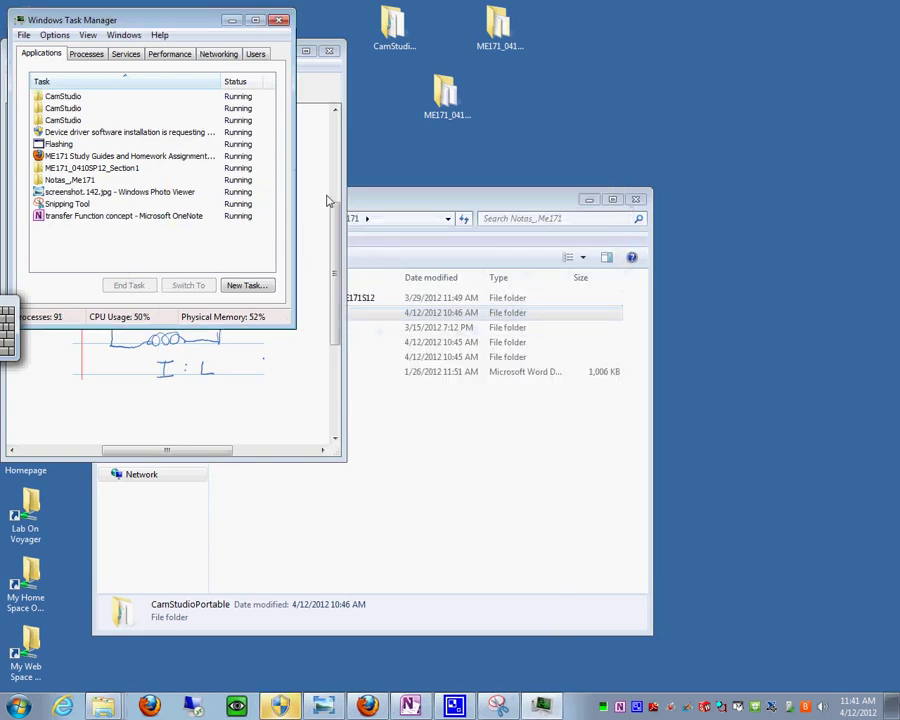
pyautogui.click(231, 20)
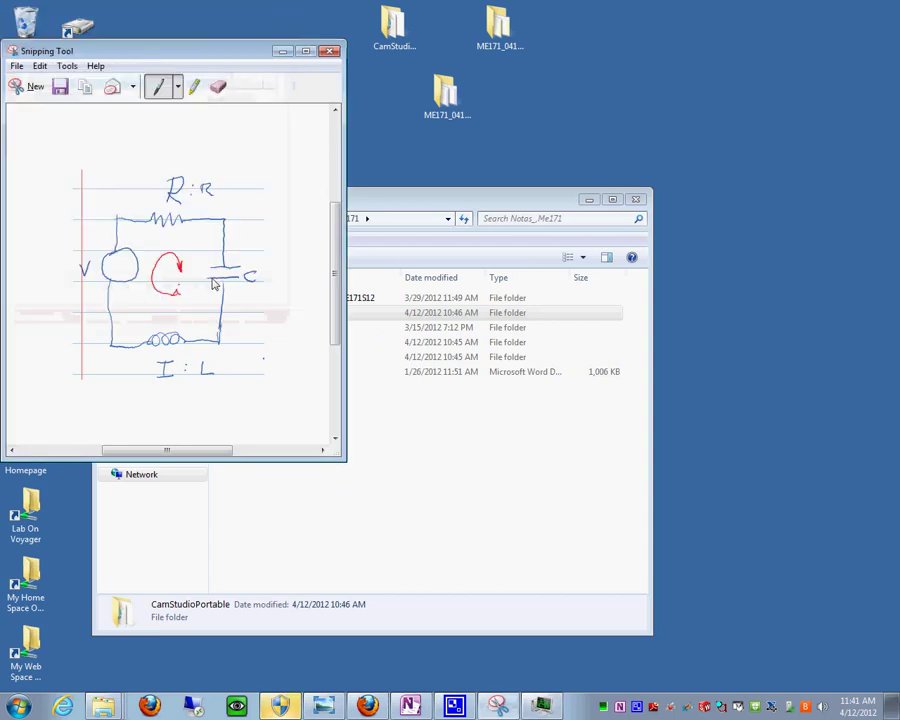
# Relaunch CAMPG WINDOW from the Campg folder under All Programs
pyautogui.click(14, 692)
pyautogui.click(35, 645)
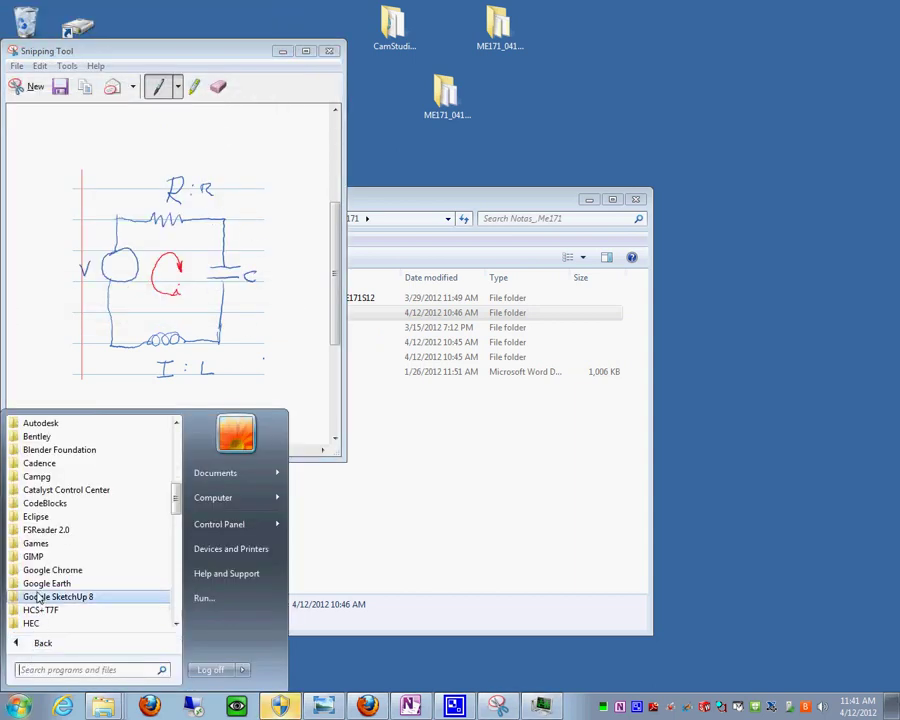
pyautogui.click(56, 476)
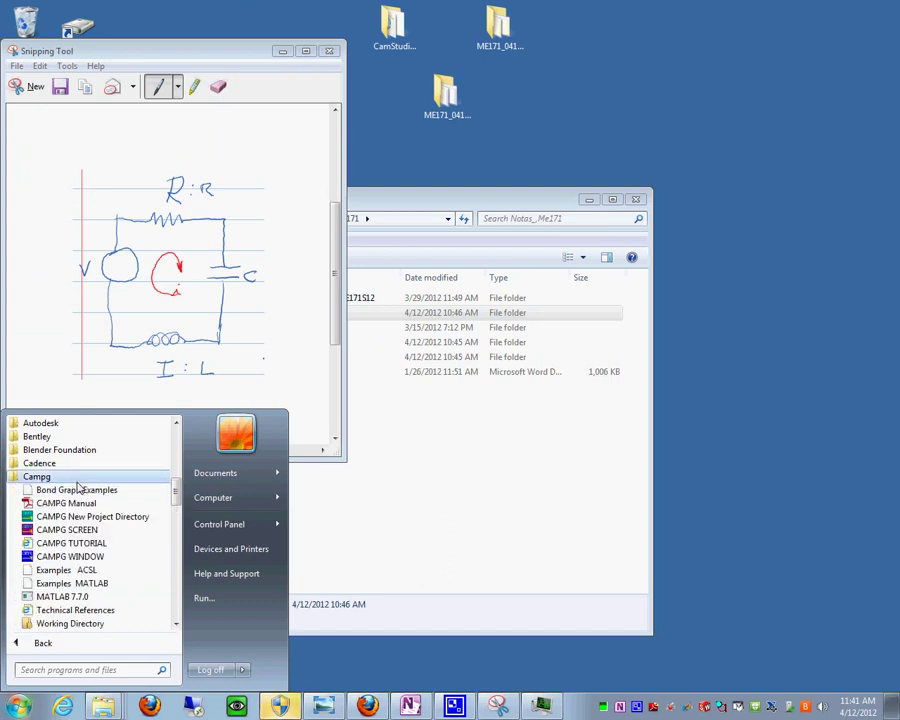
pyautogui.click(70, 556)
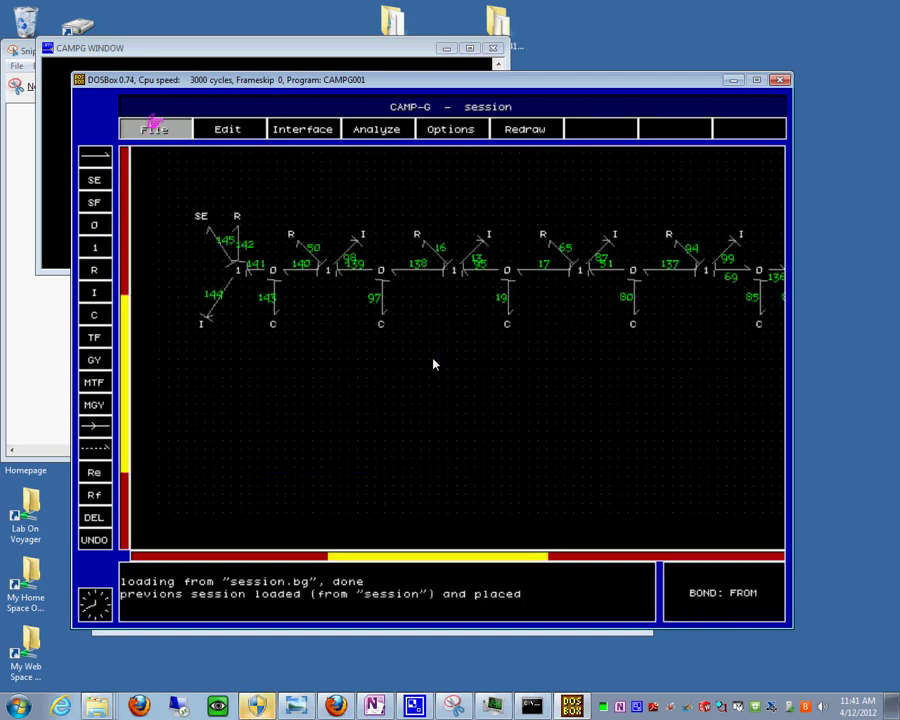
# Start a new CAMP-G model and connect an SE source to a 1-junction with bond 1
pyautogui.click(148, 129)
pyautogui.click(173, 140)
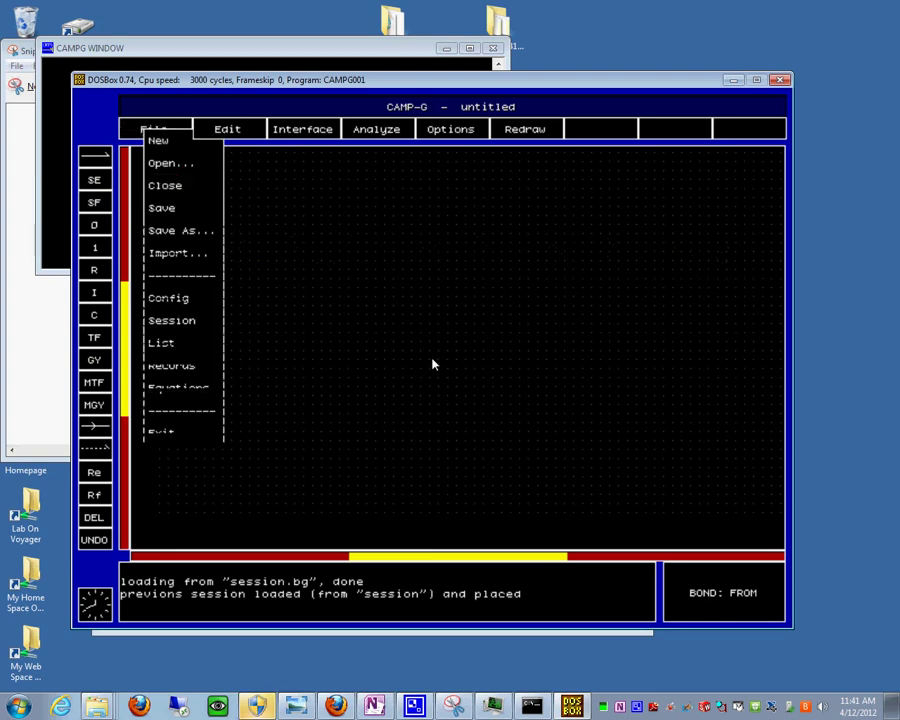
pyautogui.click(93, 179)
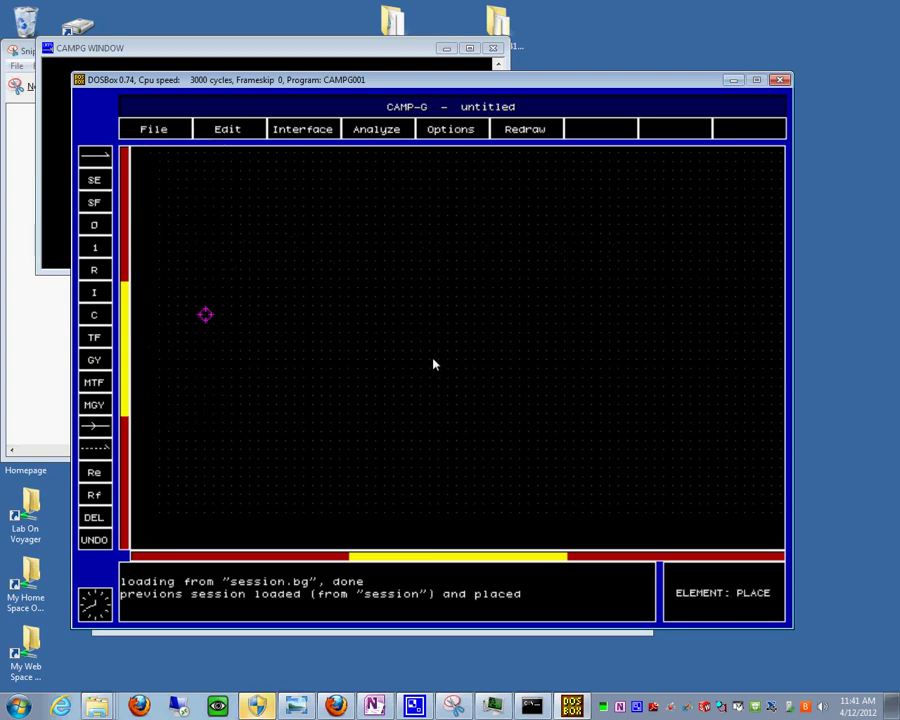
pyautogui.click(247, 314)
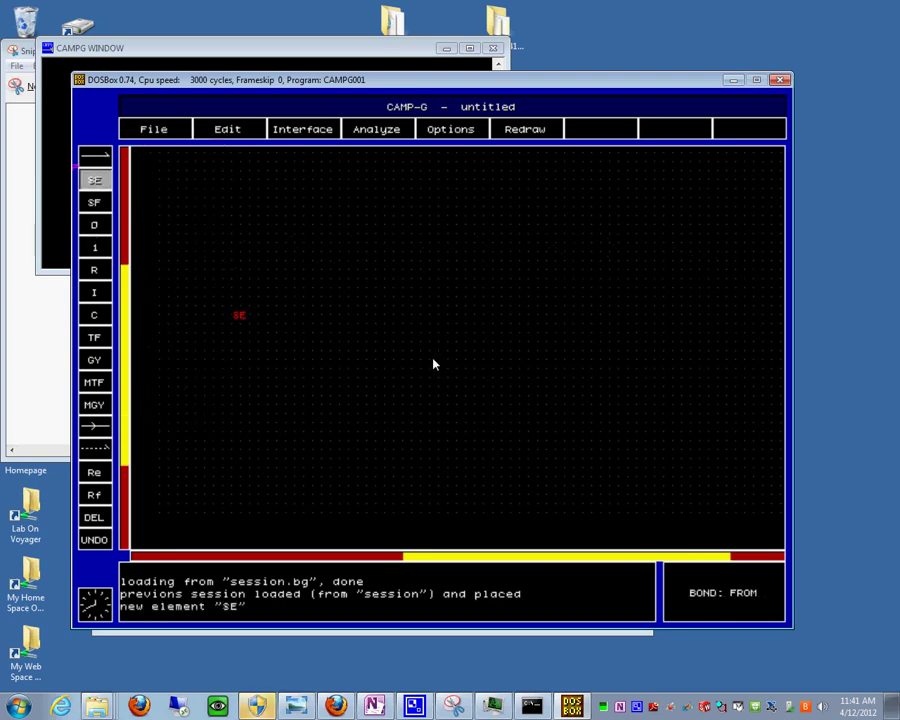
pyautogui.click(94, 247)
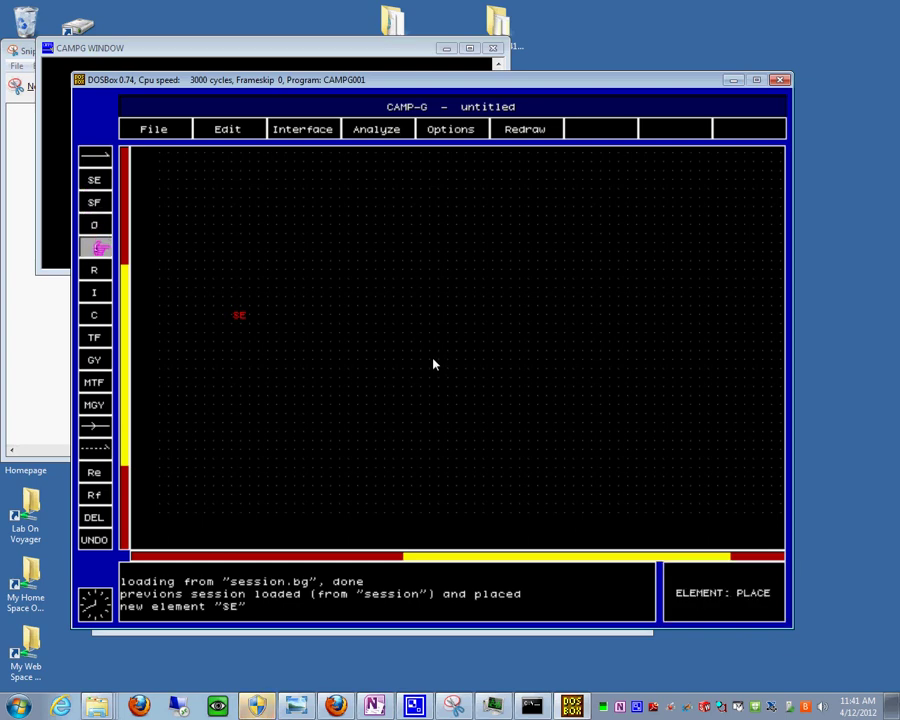
pyautogui.click(304, 313)
pyautogui.click(244, 315)
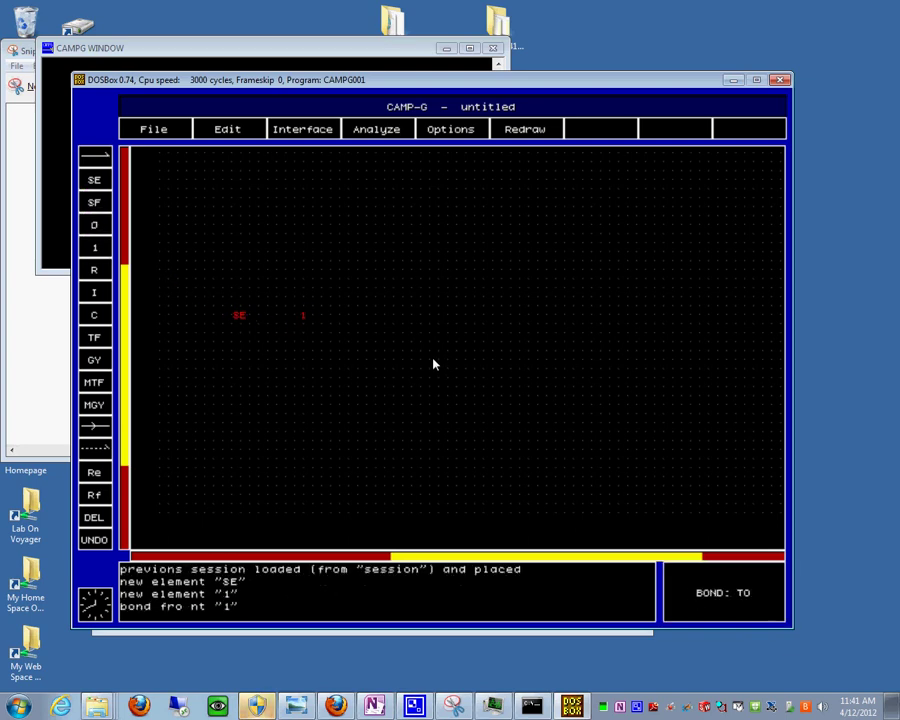
pyautogui.click(304, 314)
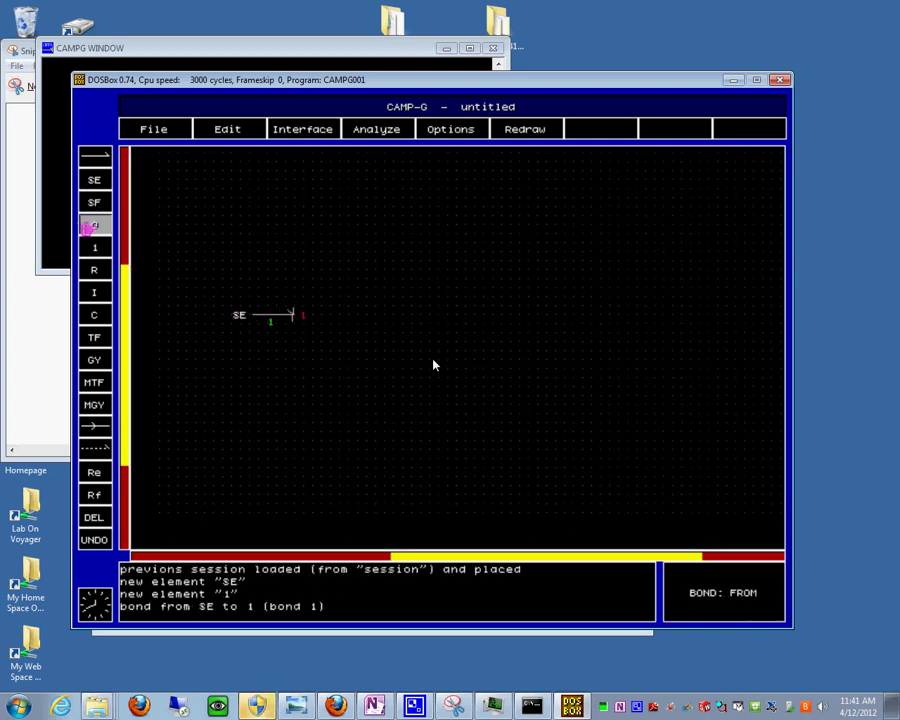
# Add an R element above the 1-junction and connect it with bond 2
pyautogui.click(94, 270)
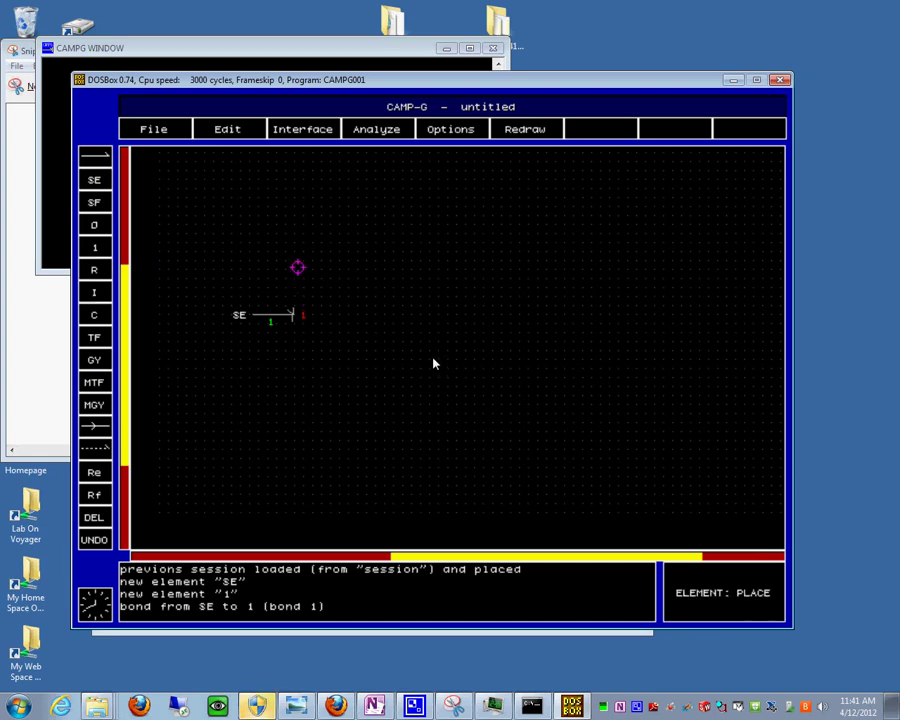
pyautogui.click(302, 250)
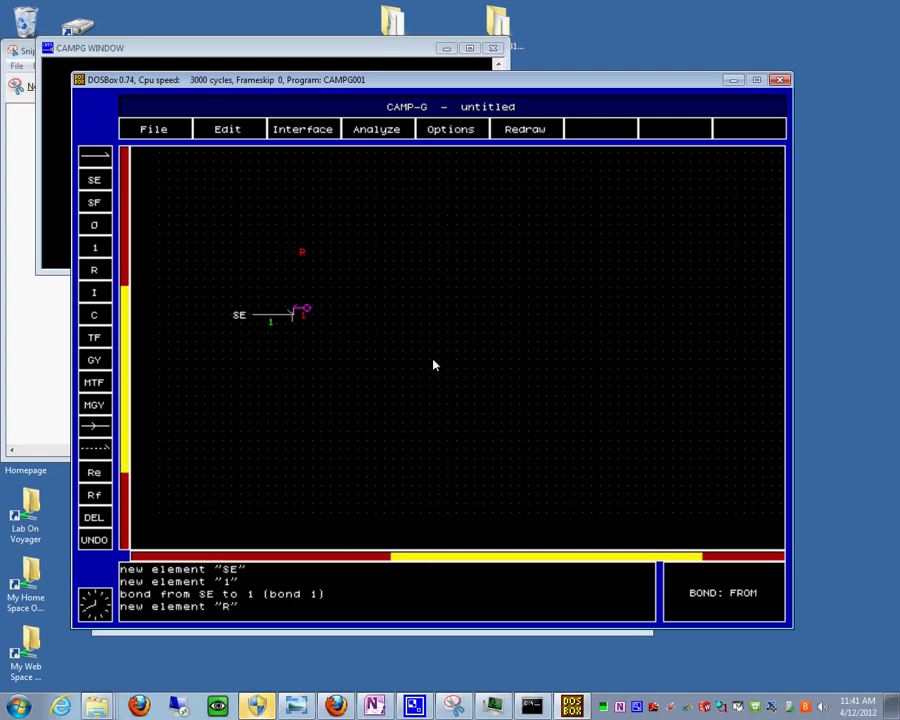
pyautogui.click(300, 310)
pyautogui.click(303, 268)
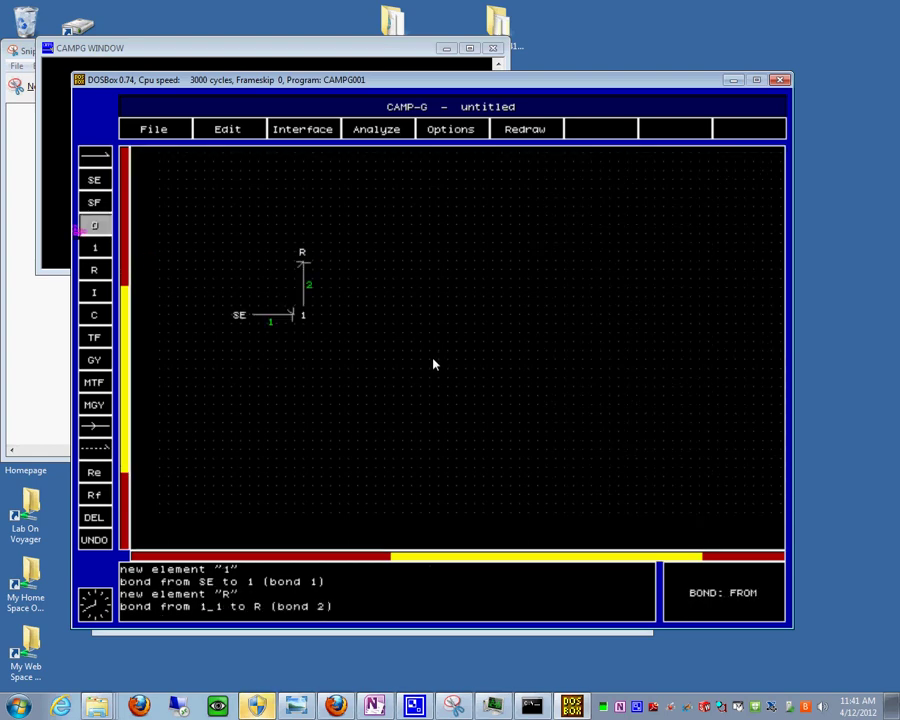
# Add a C element right of the junction and an I element below it, bonded as 3 and 4
pyautogui.click(94, 314)
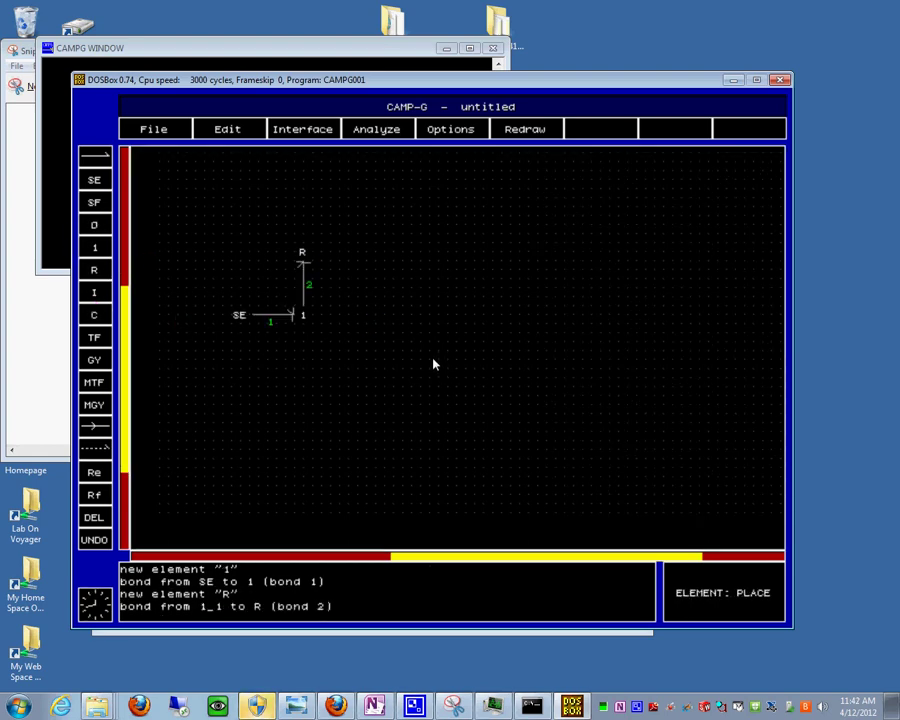
pyautogui.click(372, 316)
pyautogui.click(302, 315)
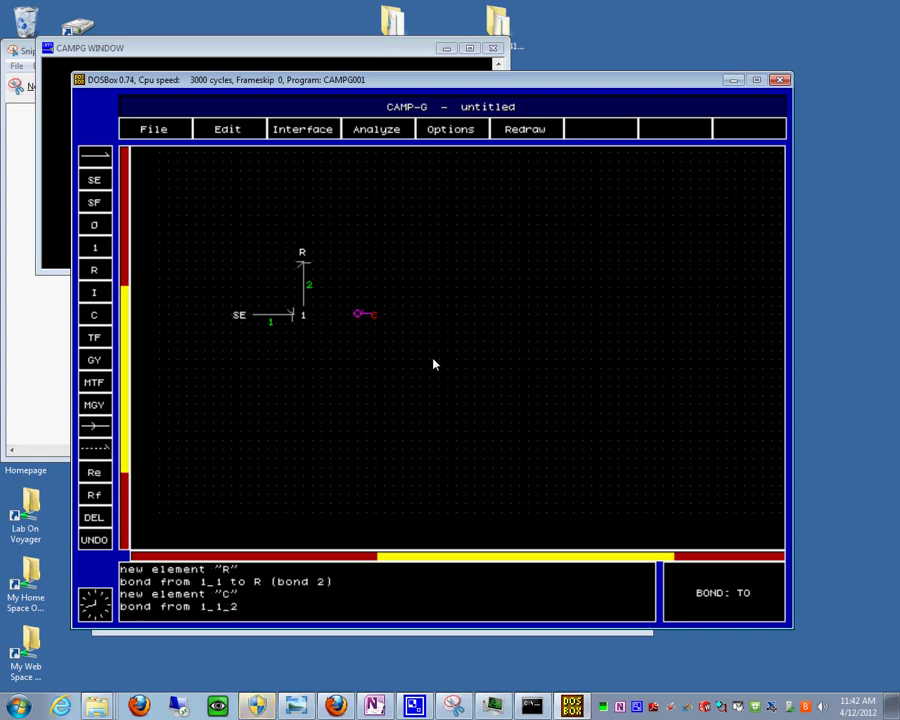
pyautogui.click(373, 315)
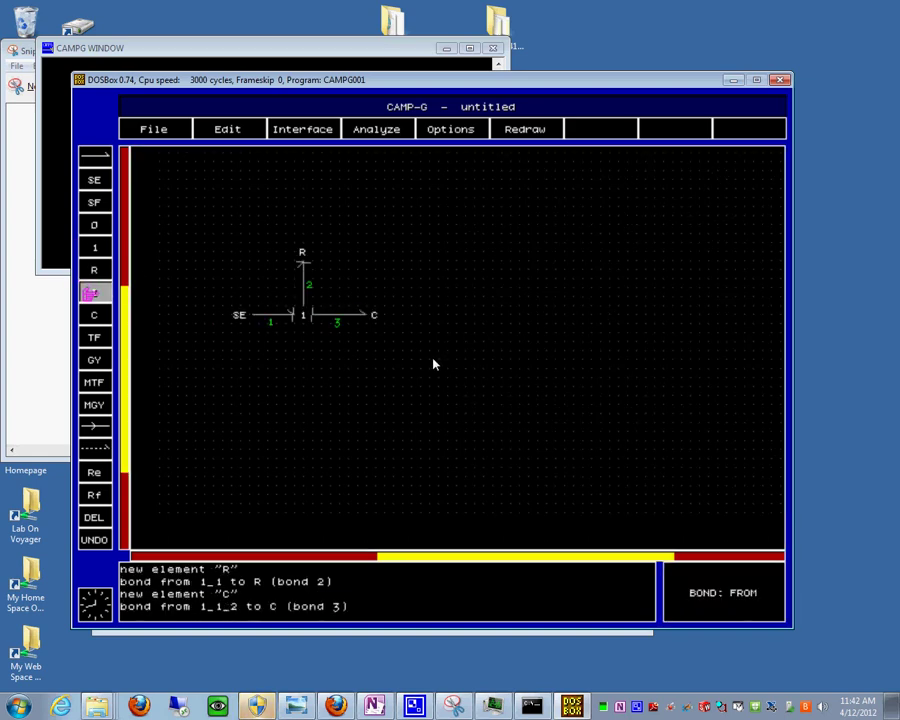
pyautogui.click(90, 292)
pyautogui.click(302, 376)
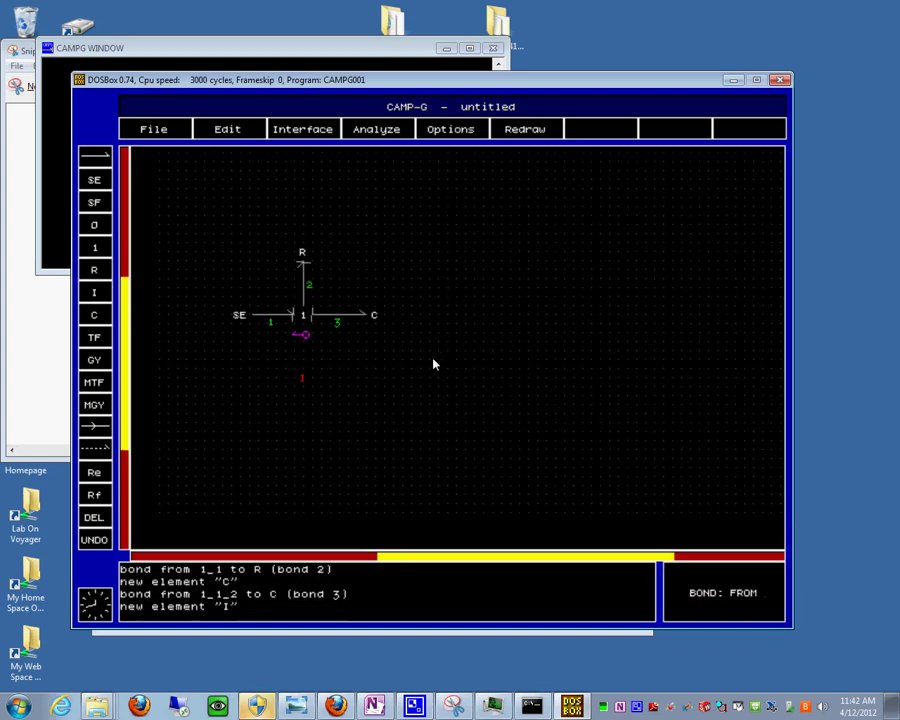
pyautogui.click(300, 318)
pyautogui.click(302, 370)
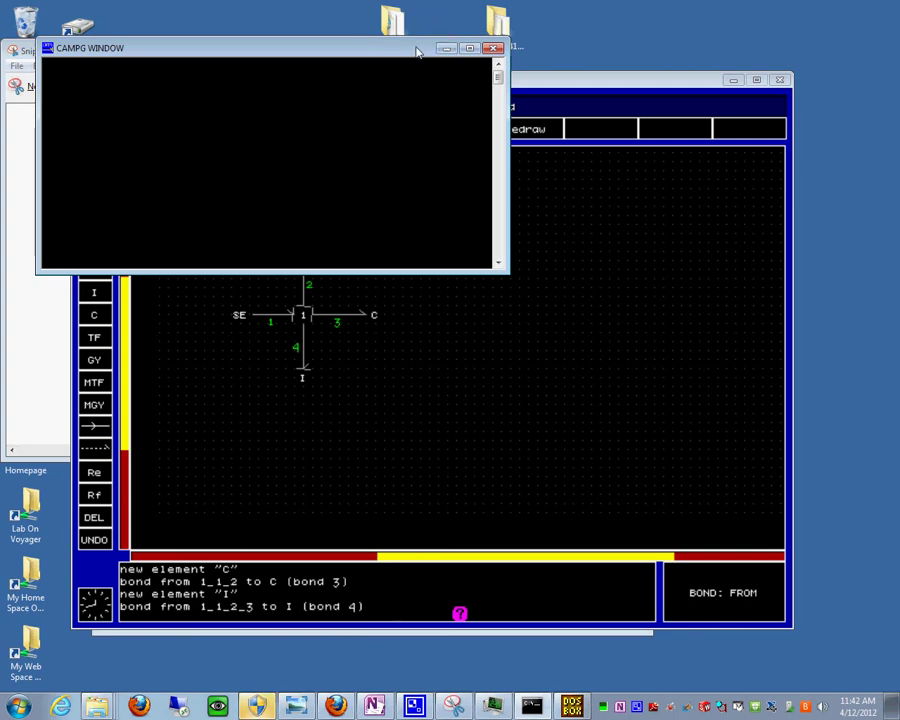
# Shrink the CAMPG WINDOW console to the top-right and bring up the Snipping Tool's RLC sketch
pyautogui.moveTo(418, 50); pyautogui.dragTo(2, 180)
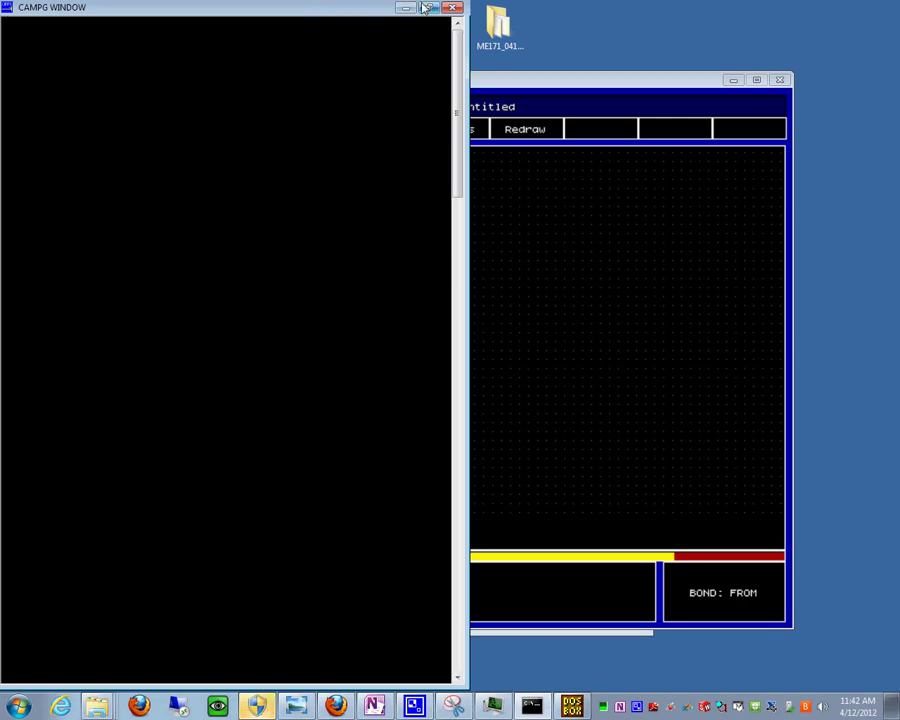
pyautogui.moveTo(300, 6); pyautogui.dragTo(417, 47)
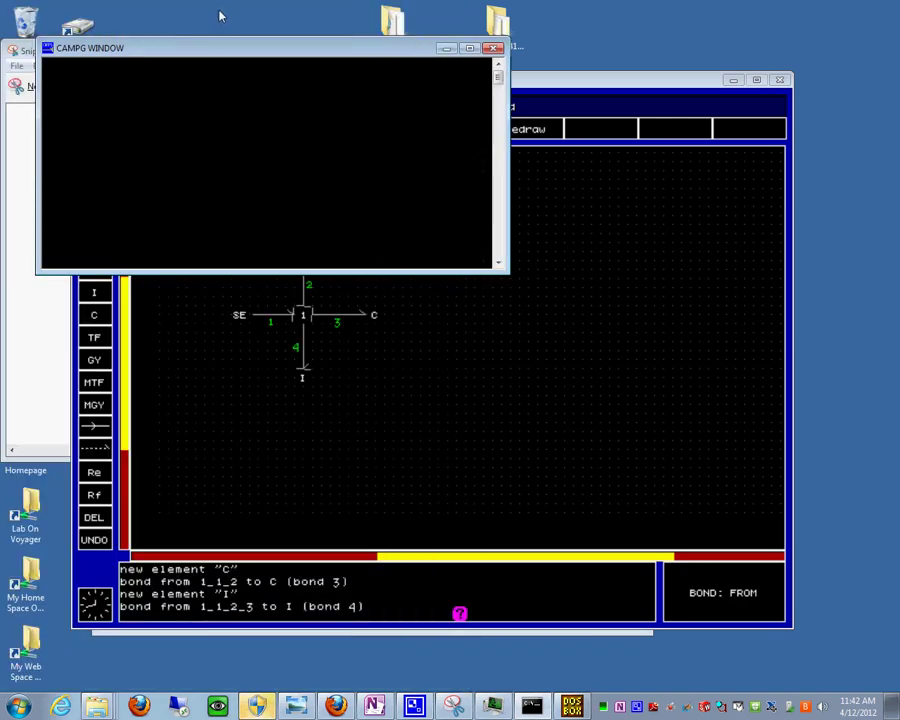
pyautogui.moveTo(266, 47); pyautogui.dragTo(721, 60)
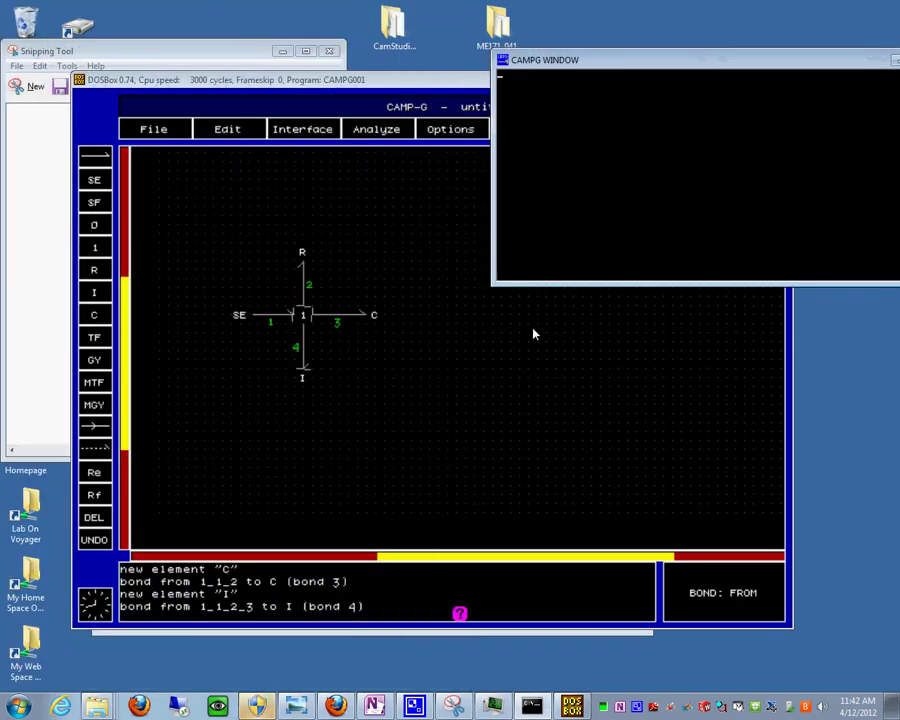
pyautogui.click(453, 705)
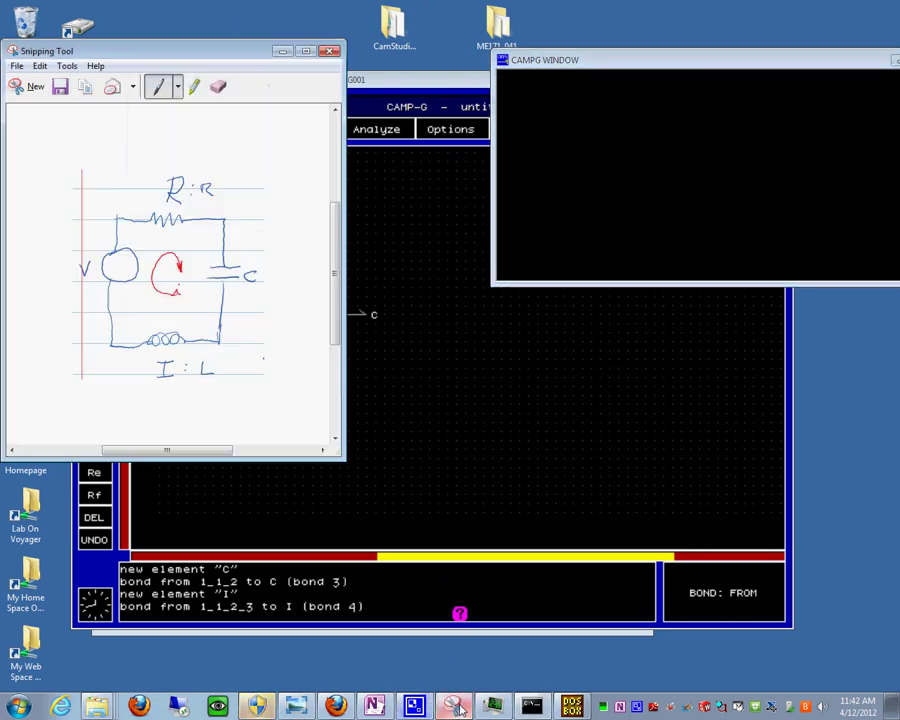
# Snip the region around the SE, 1, R, C and I bond graph on the CAMP-G canvas
pyautogui.click(28, 87)
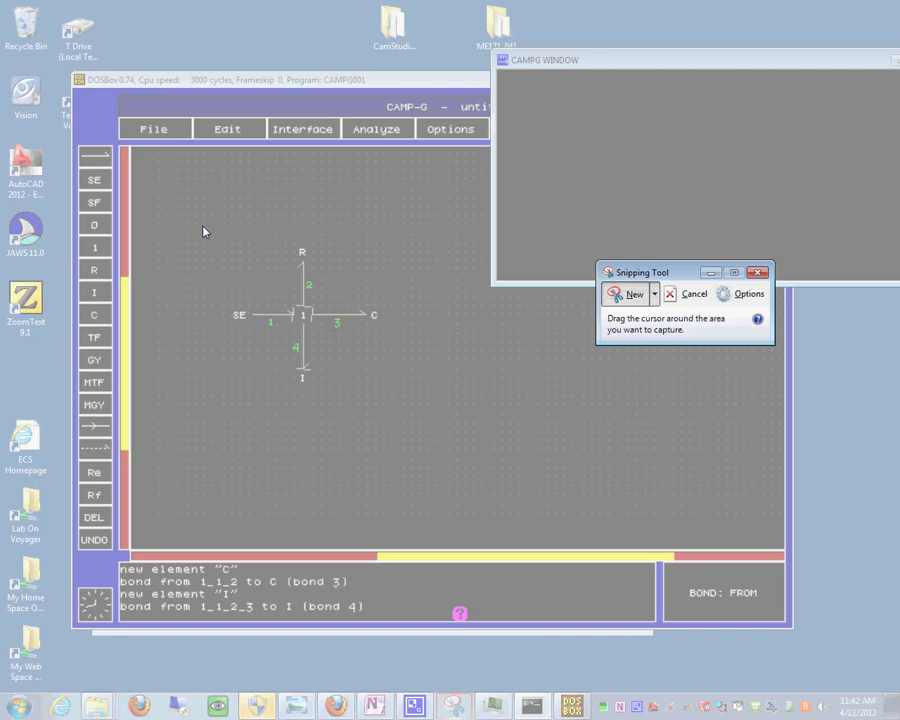
pyautogui.moveTo(203, 229); pyautogui.dragTo(403, 426)
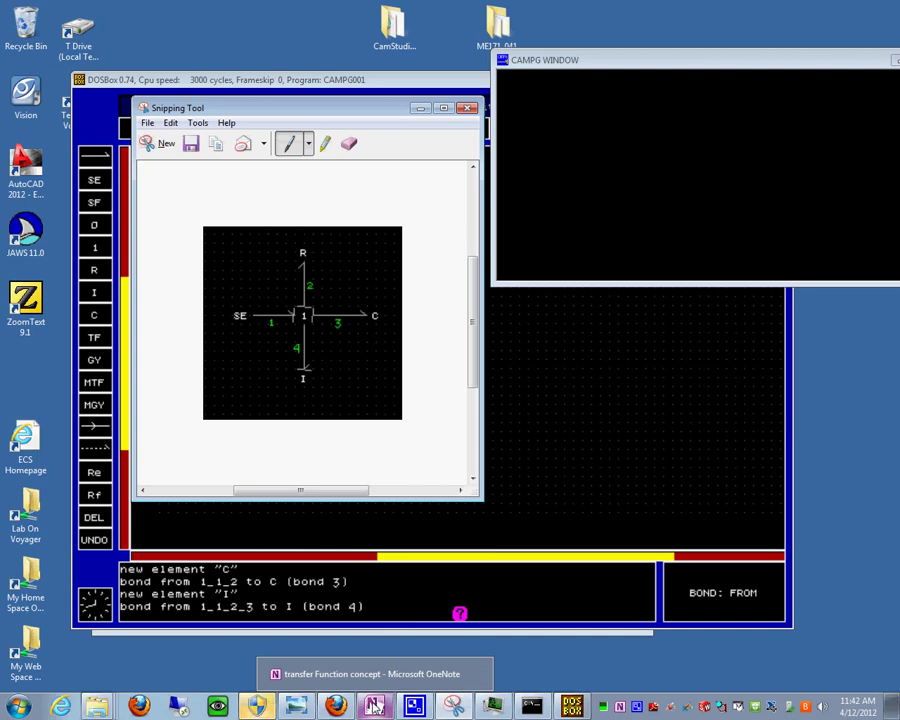
# Generate campgmod.m, campgequ.m, campgsym.m and campgnum.m via Interface > MATLAB, launching MATLAB R2011a
pyautogui.click(434, 364)
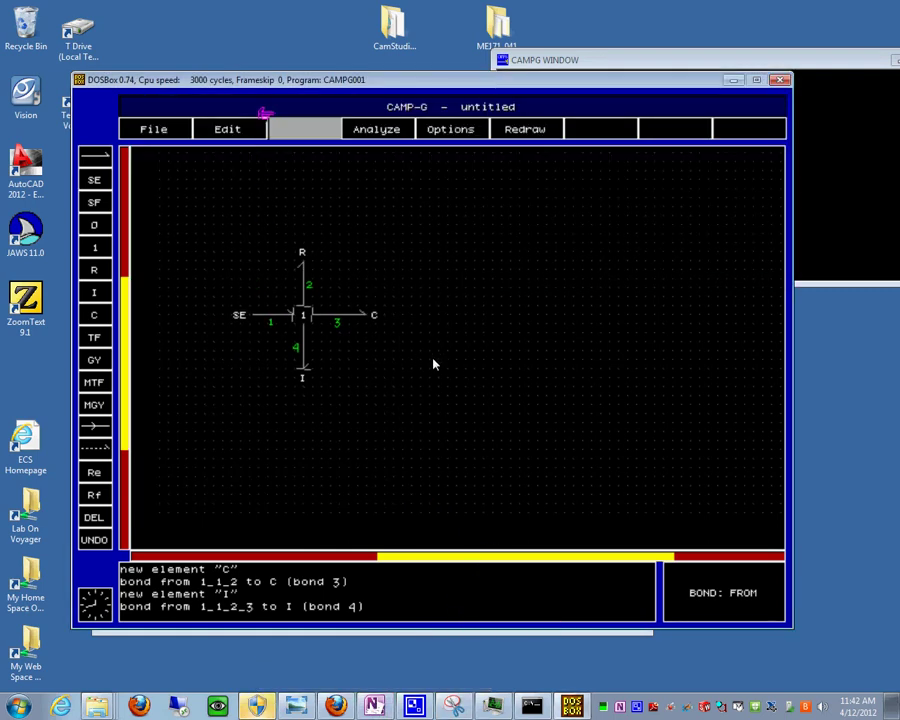
pyautogui.click(306, 128)
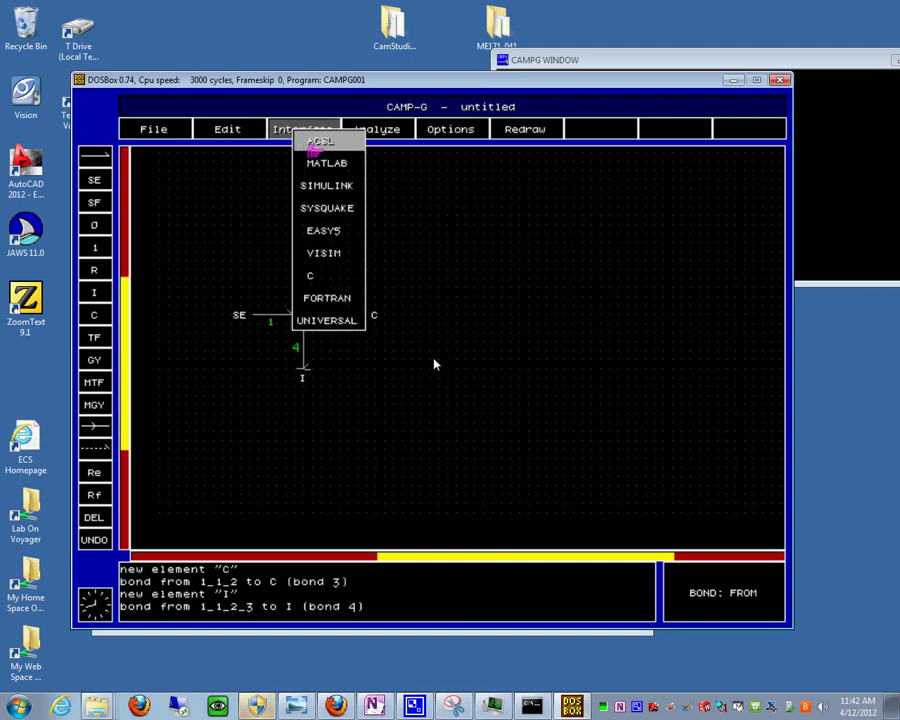
pyautogui.click(329, 162)
pyautogui.hotkey('alt', 'Tab')
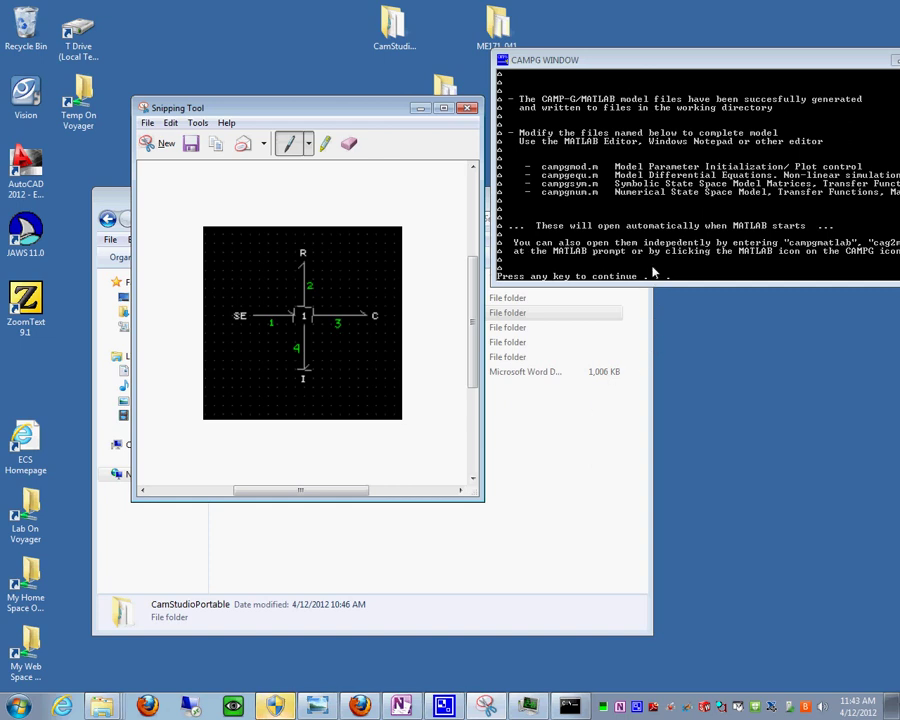
pyautogui.press('Return')
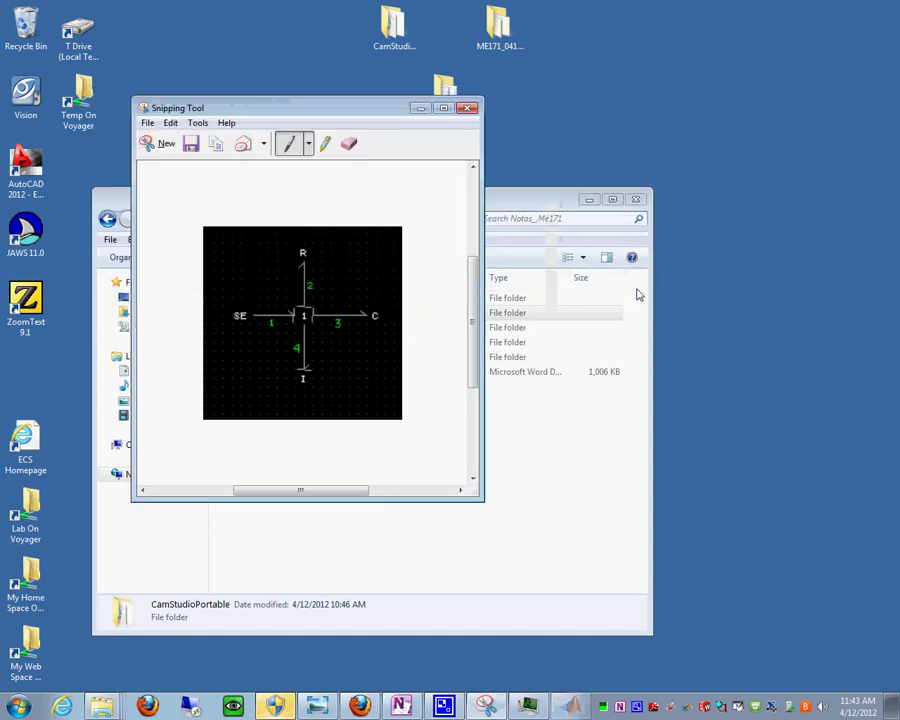
pyautogui.moveTo(338, 113); pyautogui.dragTo(199, 19)
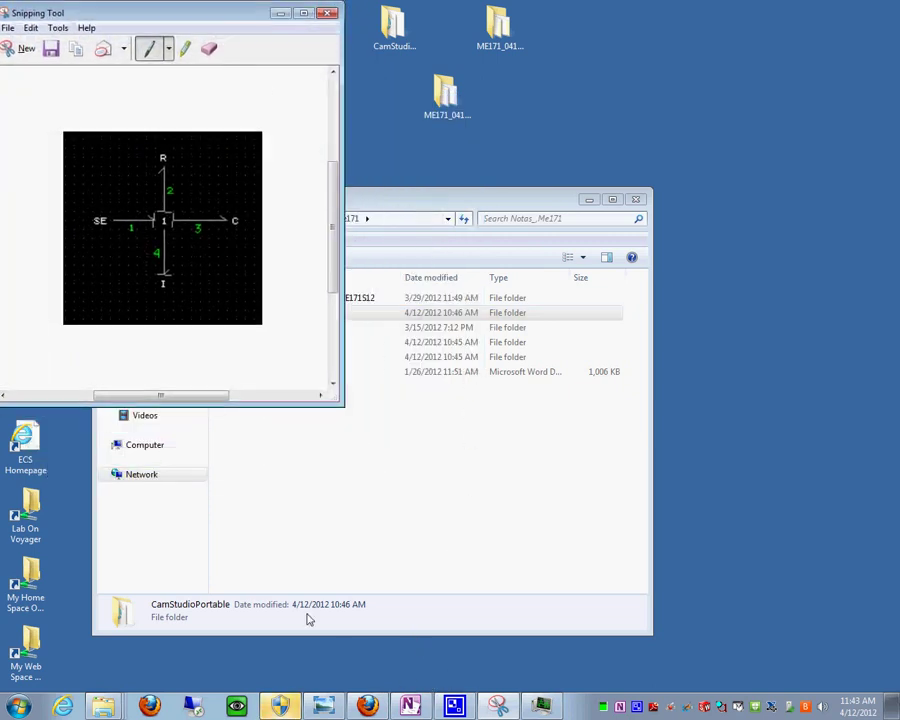
# Paste the bond graph snip as a picture below the RLC sketch, then bring up Task Manager
pyautogui.click(412, 704)
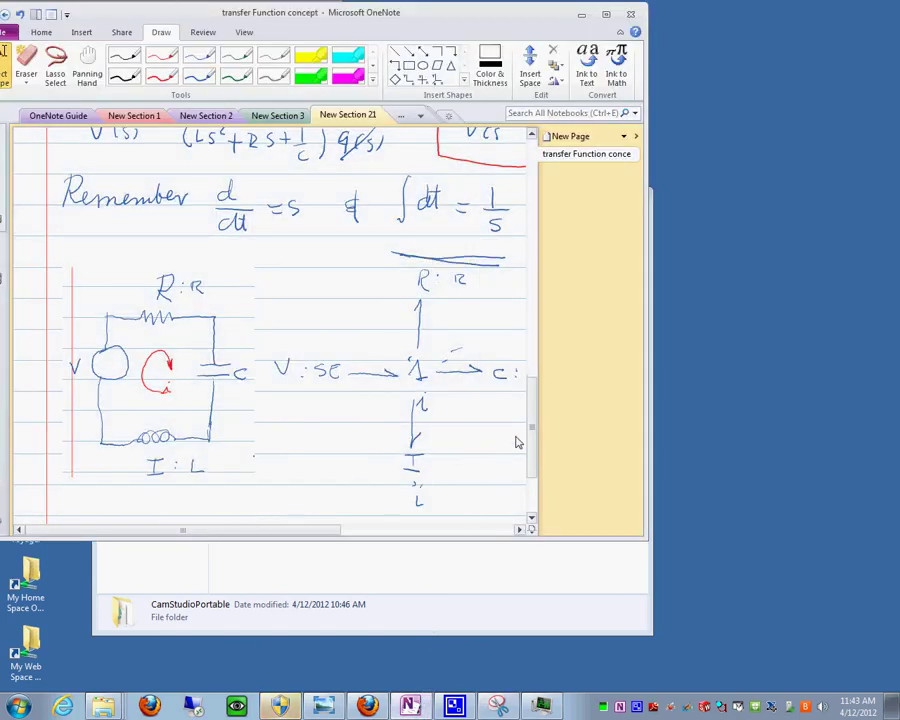
pyautogui.moveTo(530, 440); pyautogui.dragTo(529, 456)
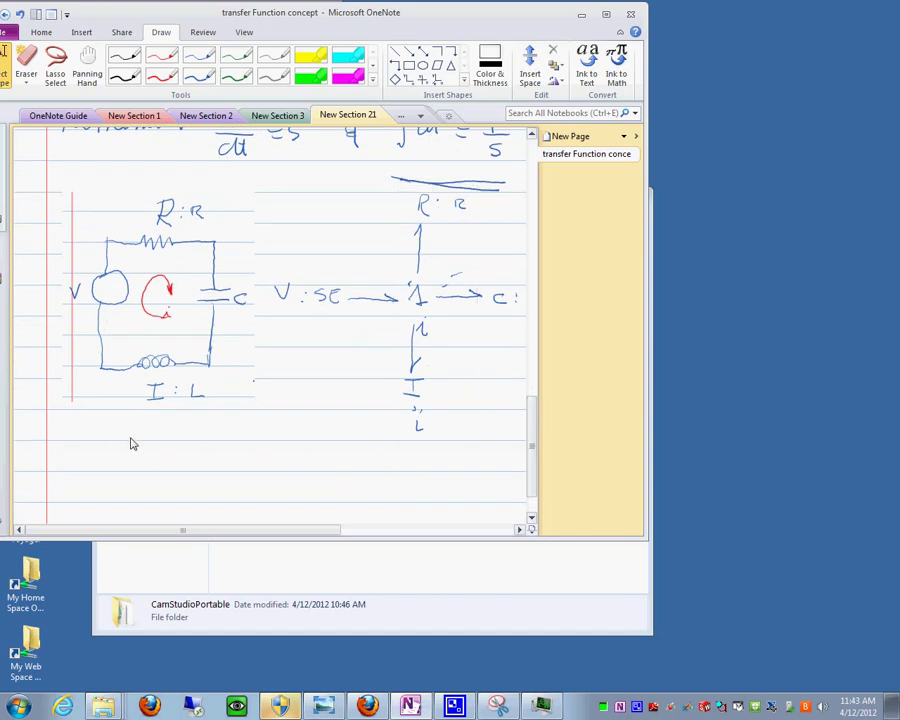
pyautogui.rightClick(93, 444)
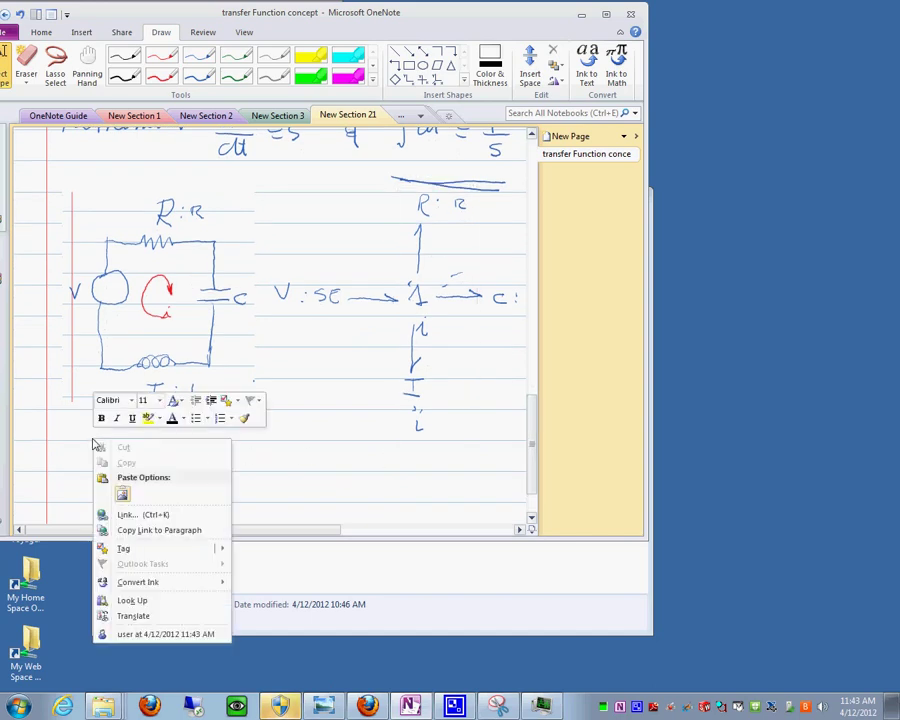
pyautogui.click(122, 494)
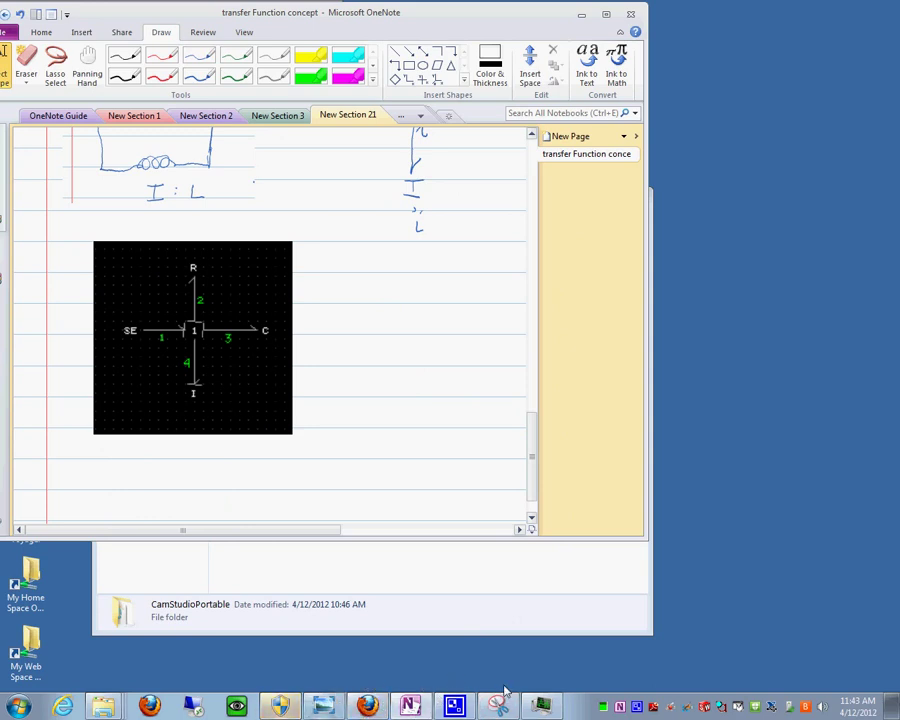
pyautogui.hotkey('ctrl', 'shift', 'Escape')
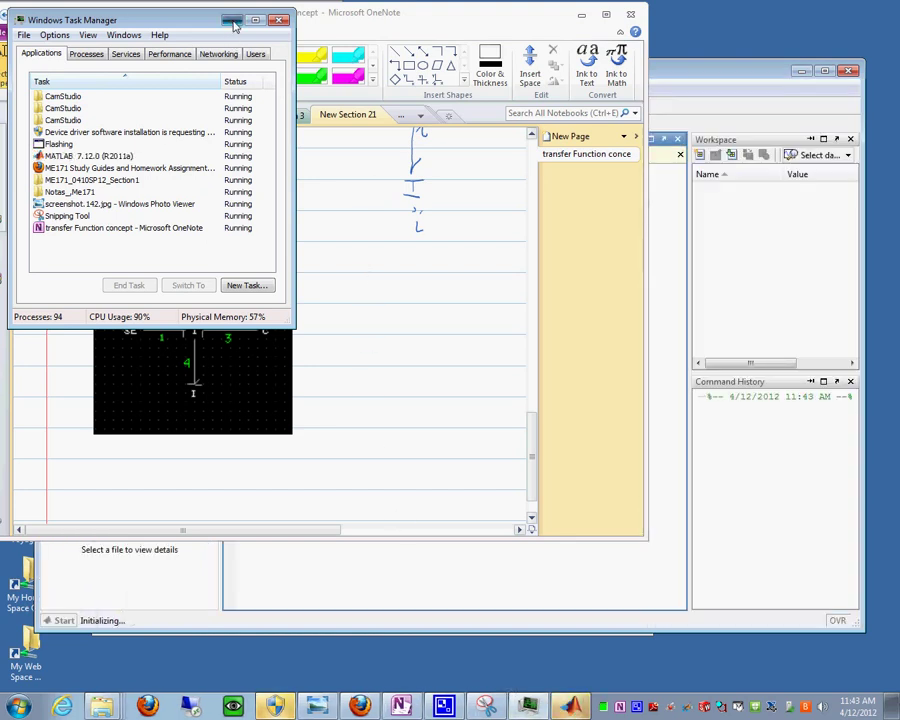
# Bring up the MATLAB Editor with campgnum.m and position it beside the OneNote window
pyautogui.click(231, 21)
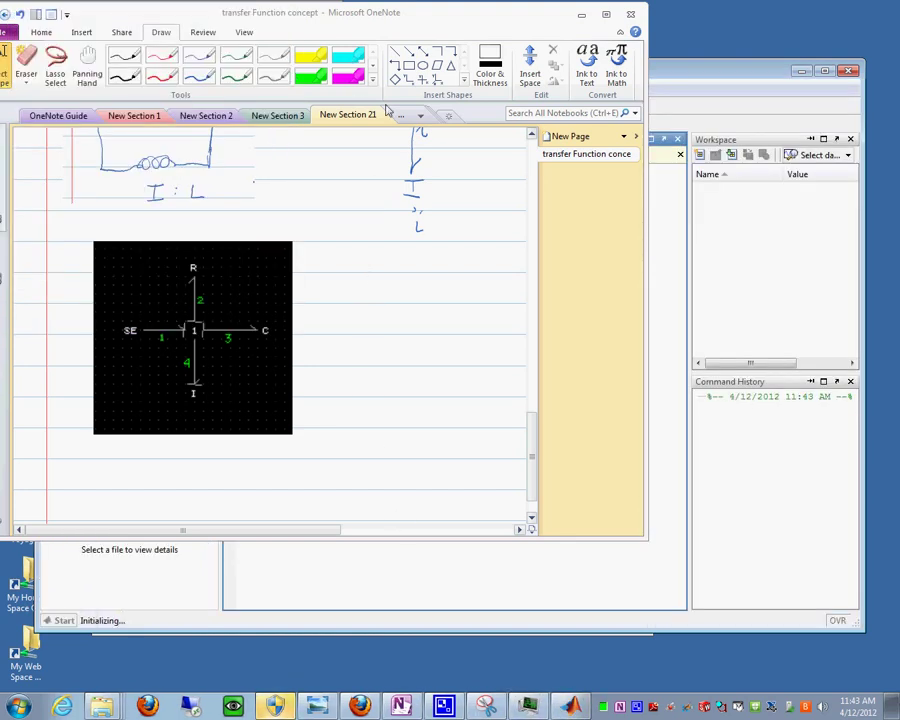
pyautogui.click(572, 704)
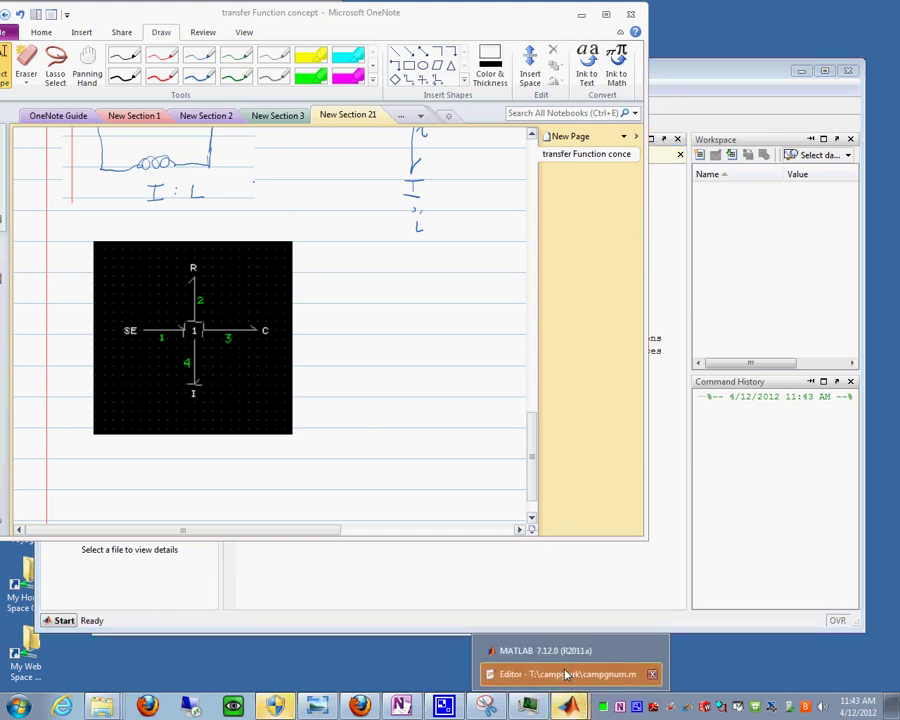
pyautogui.click(566, 674)
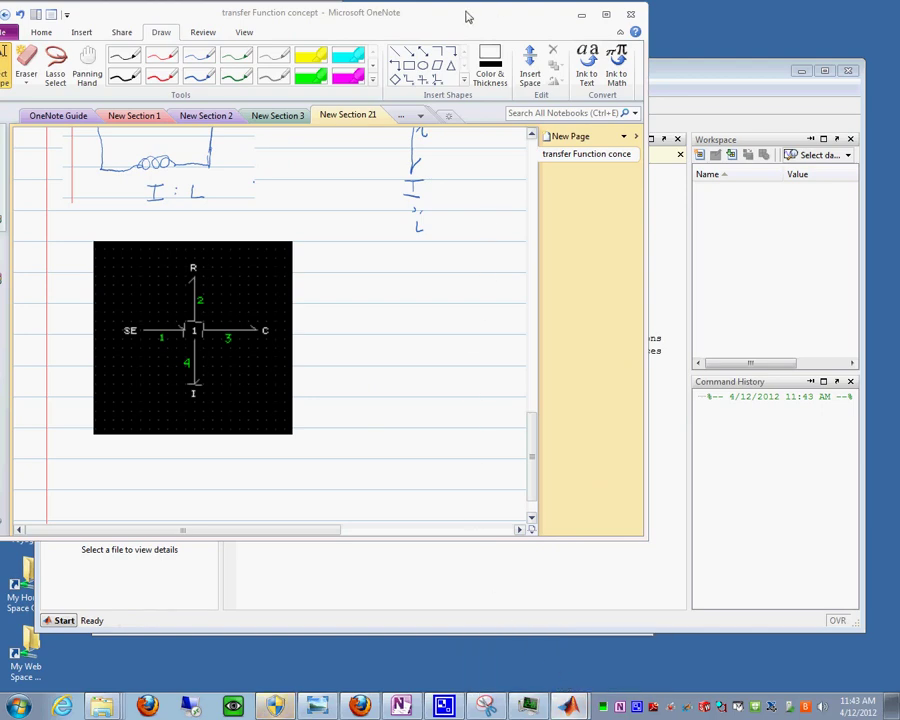
pyautogui.moveTo(466, 17); pyautogui.dragTo(413, 105)
pyautogui.moveTo(363, 18); pyautogui.dragTo(711, 17)
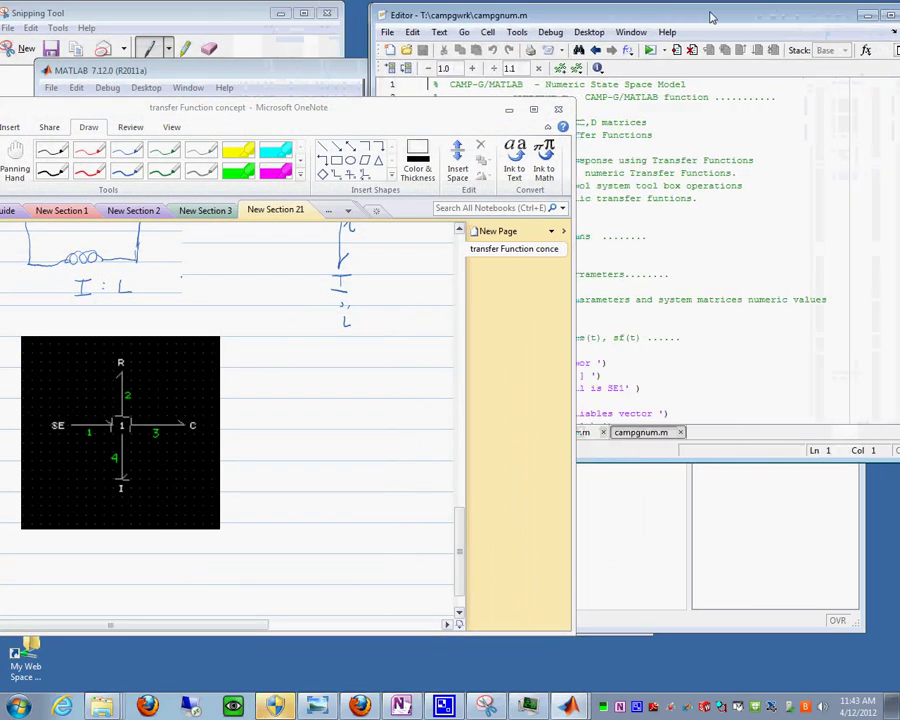
pyautogui.moveTo(459, 15); pyautogui.dragTo(598, 33)
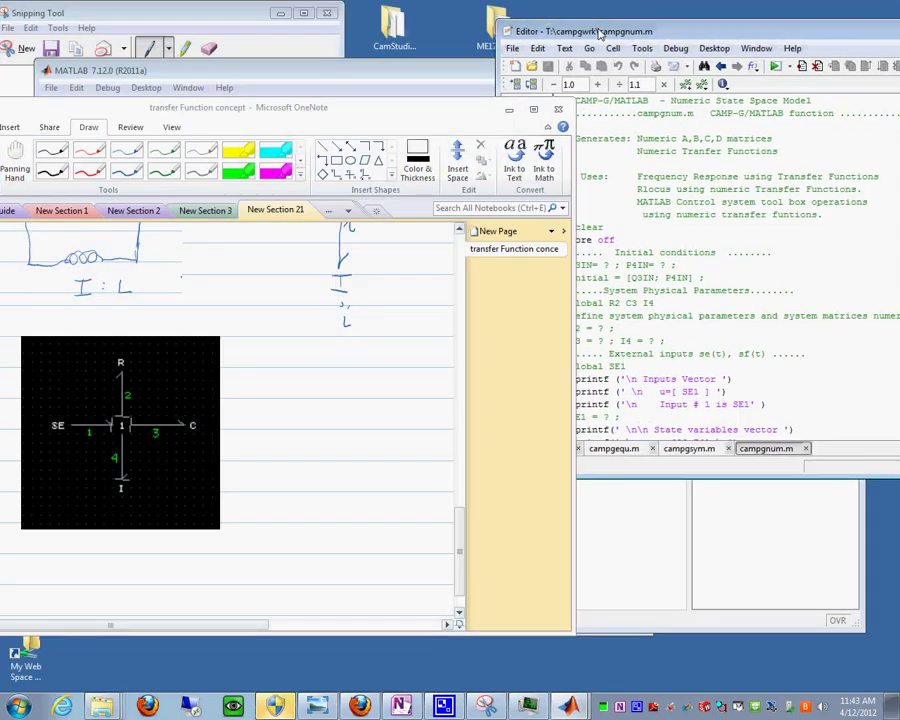
# Set MATLAB's desktop code font to Bold at size 18 under Preferences > Fonts
pyautogui.click(511, 50)
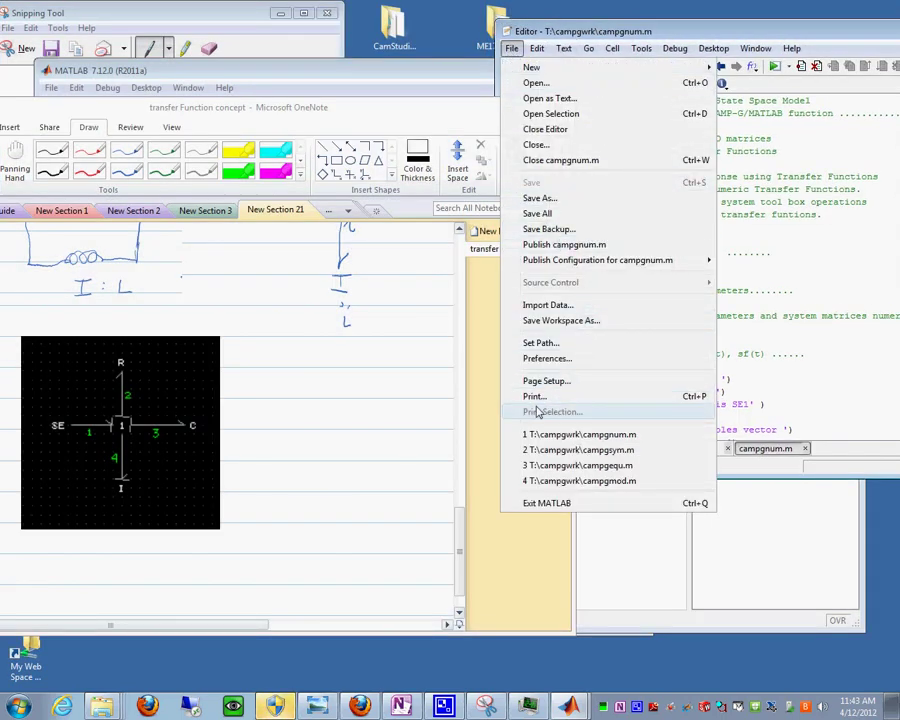
pyautogui.click(546, 358)
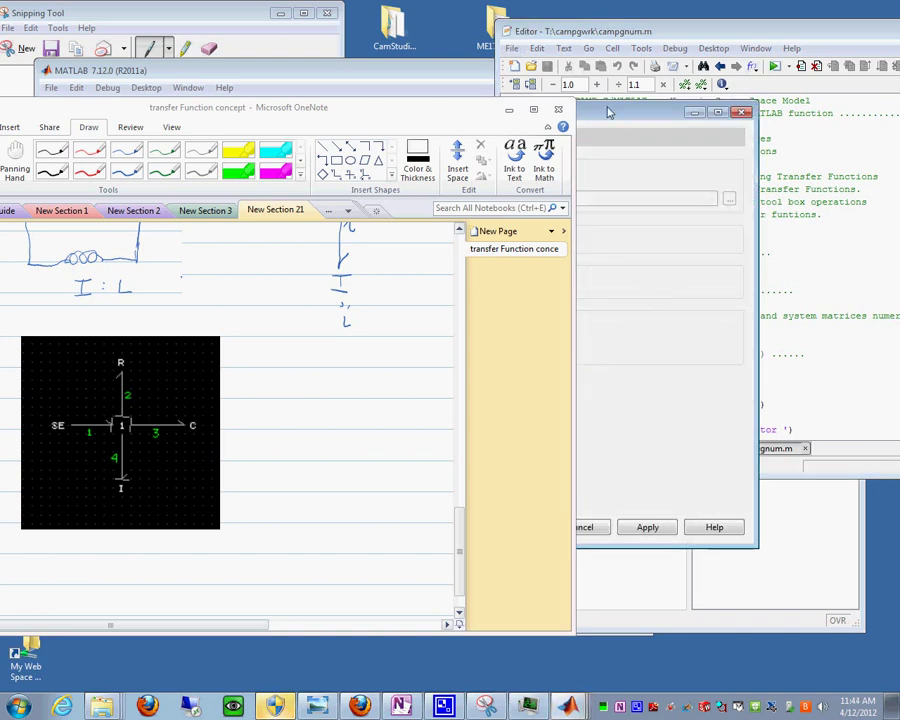
pyautogui.moveTo(606, 113)
pyautogui.mouseDown()
pyautogui.moveTo(769, 126)
pyautogui.moveTo(839, 154)
pyautogui.moveTo(673, 123)
pyautogui.moveTo(662, 29)
pyautogui.moveTo(708, 29)
pyautogui.mouseUp()
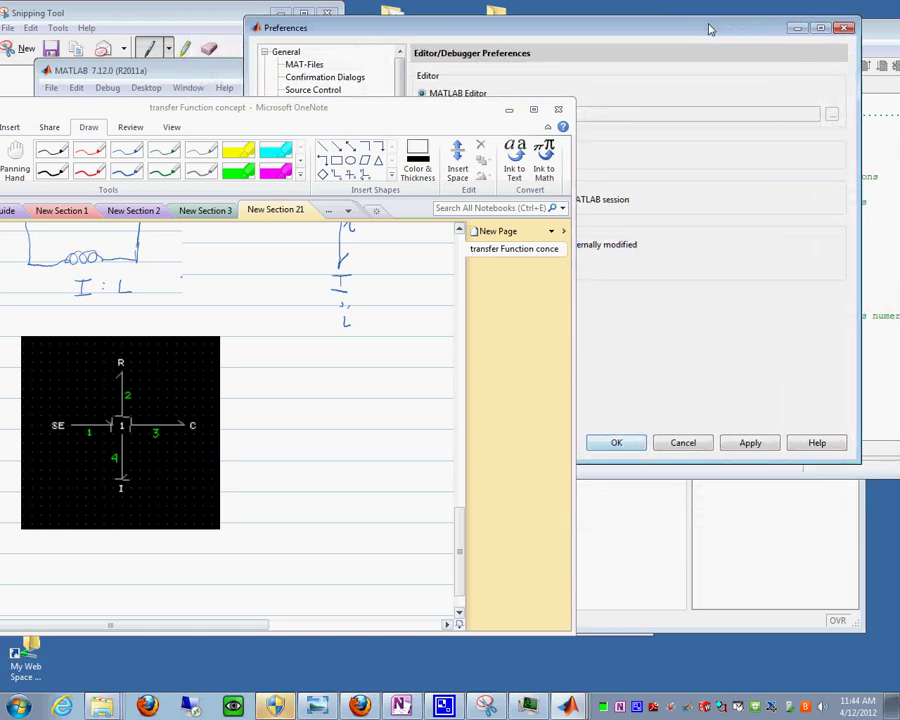
pyautogui.click(508, 110)
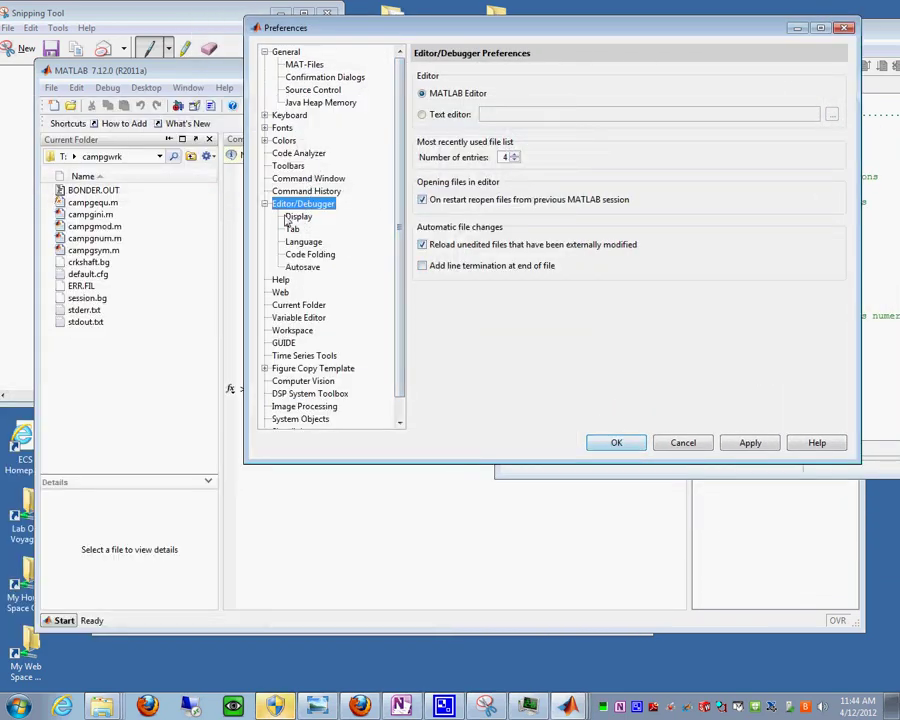
pyautogui.click(282, 129)
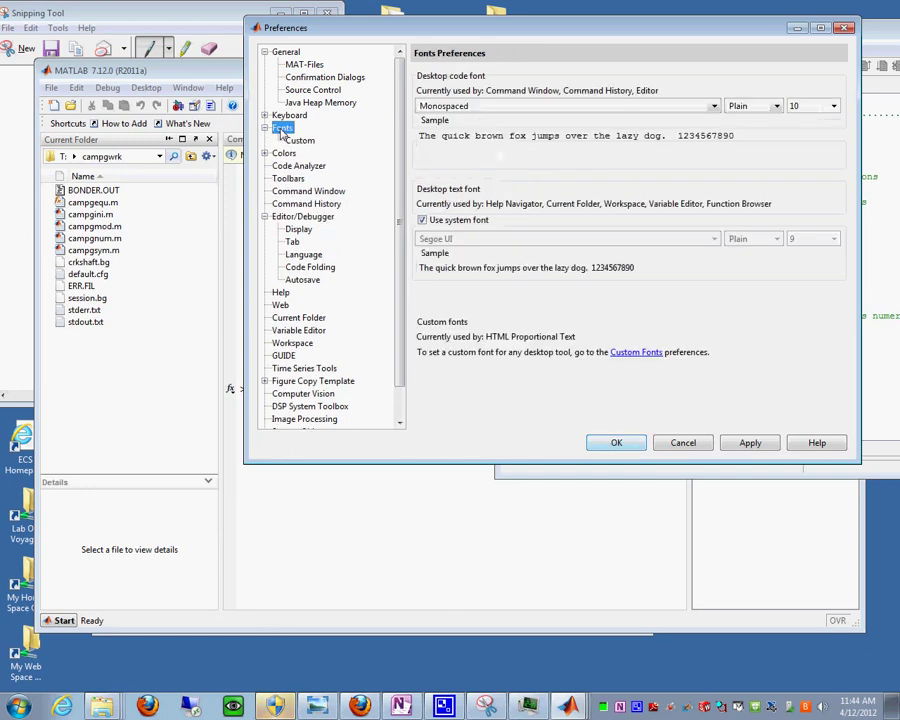
pyautogui.click(778, 106)
pyautogui.click(753, 136)
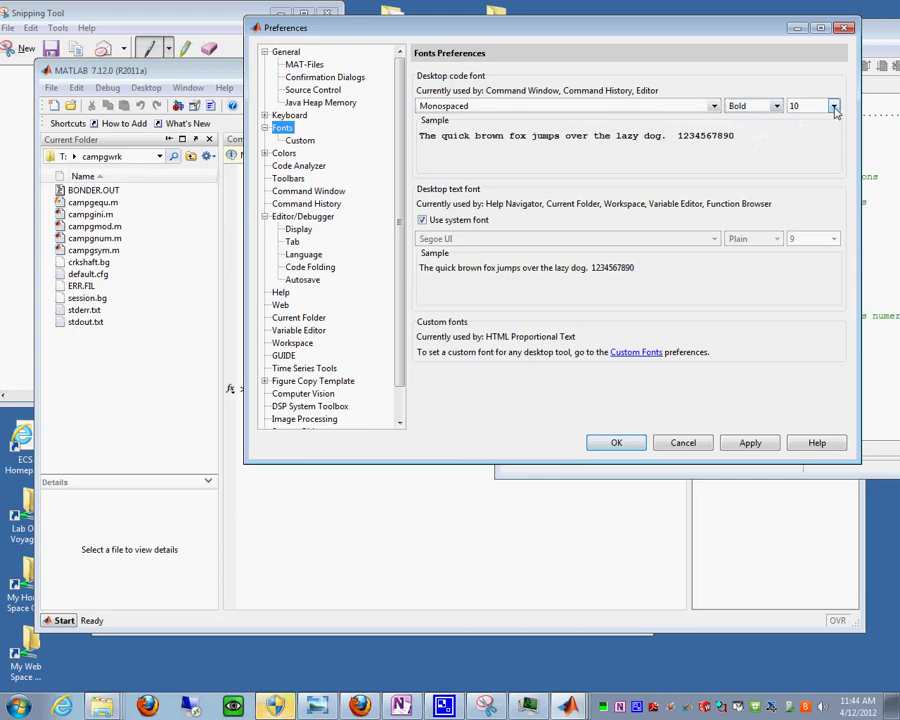
pyautogui.click(833, 106)
pyautogui.click(800, 172)
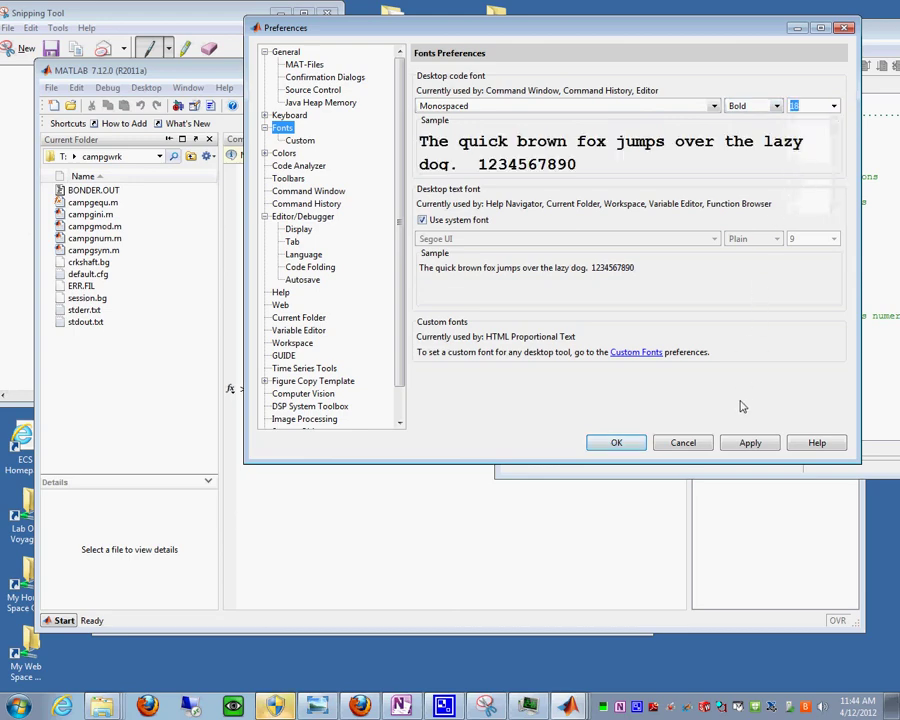
pyautogui.click(624, 443)
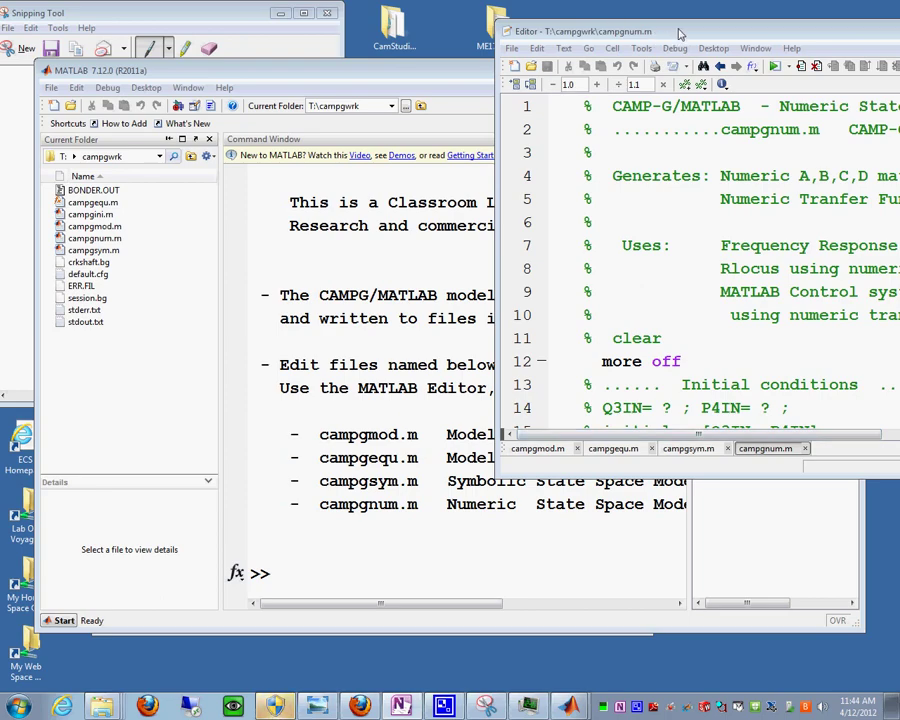
# Switch the Editor to campgsym.m with the bond-graph snip shown alongside
pyautogui.moveTo(679, 35); pyautogui.dragTo(535, 30)
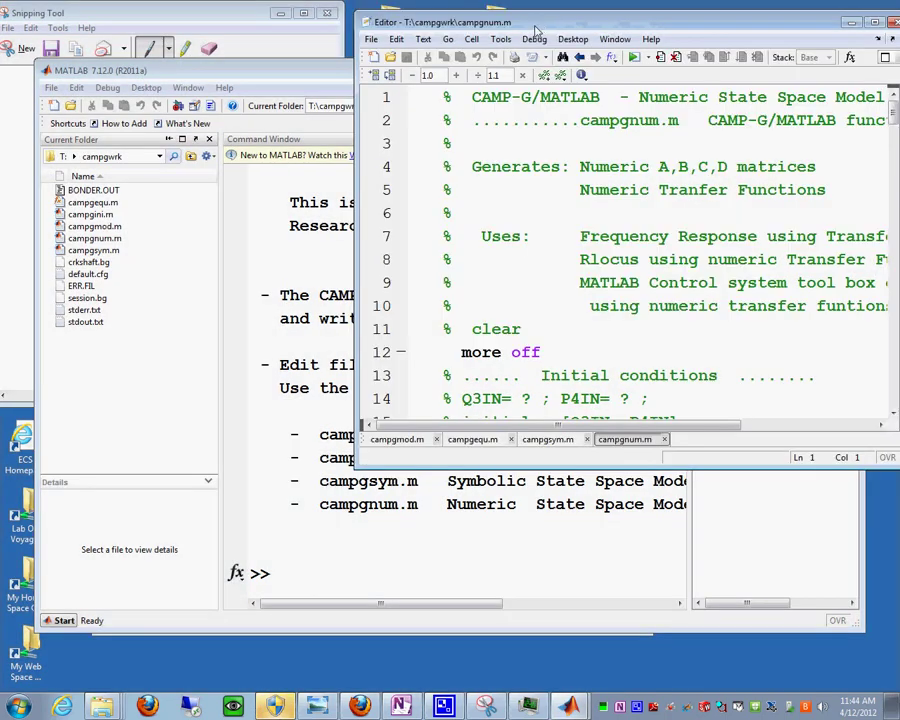
pyautogui.click(547, 439)
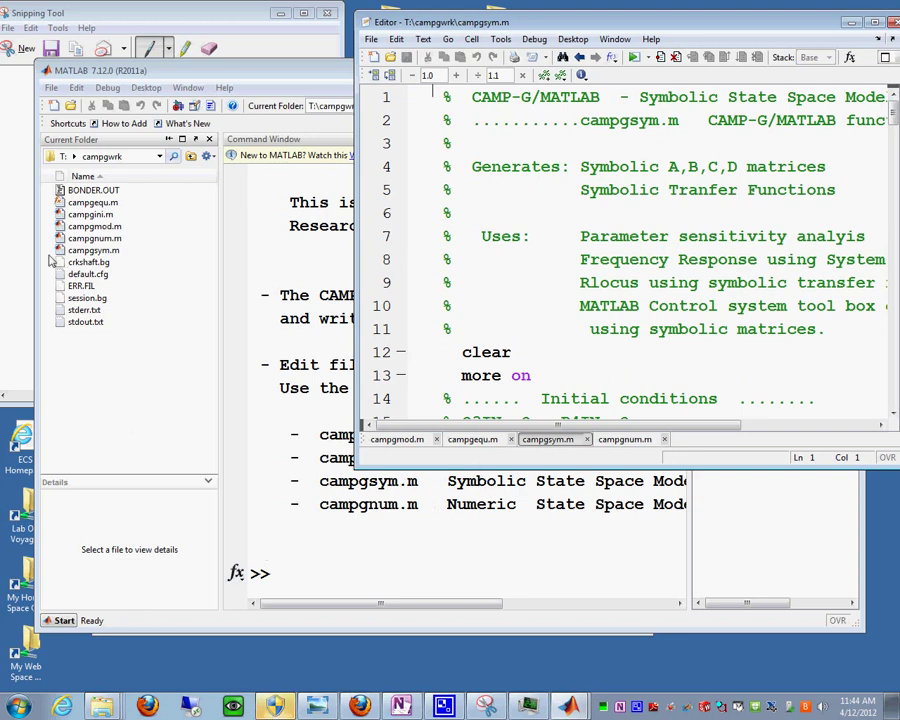
pyautogui.click(15, 184)
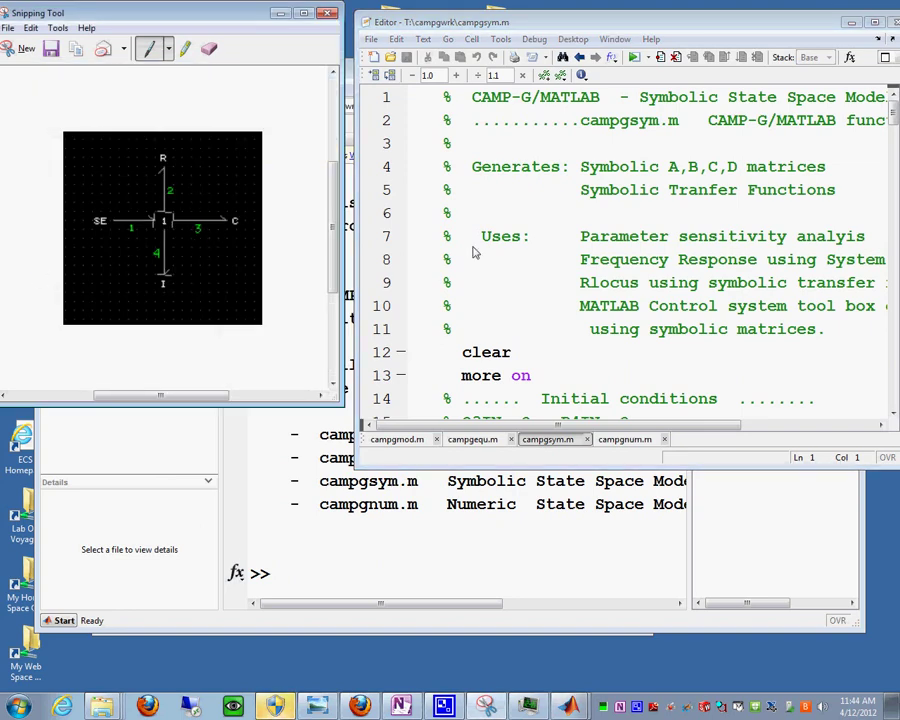
# Find the commented e3=Q3/C3 output block at line 68 of campgsym.m
pyautogui.click(562, 58)
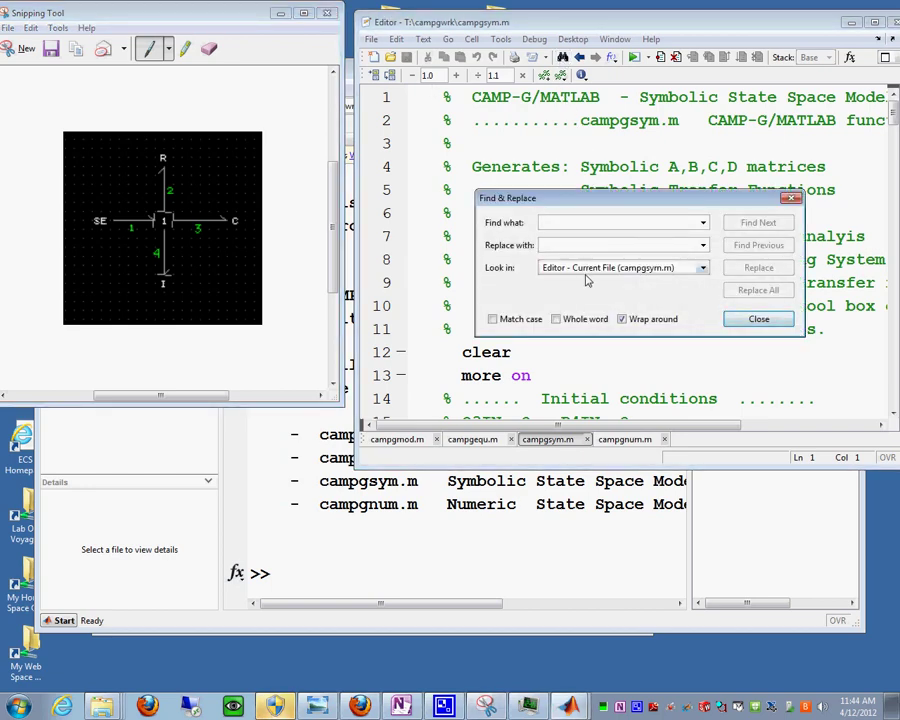
pyautogui.write('e3')
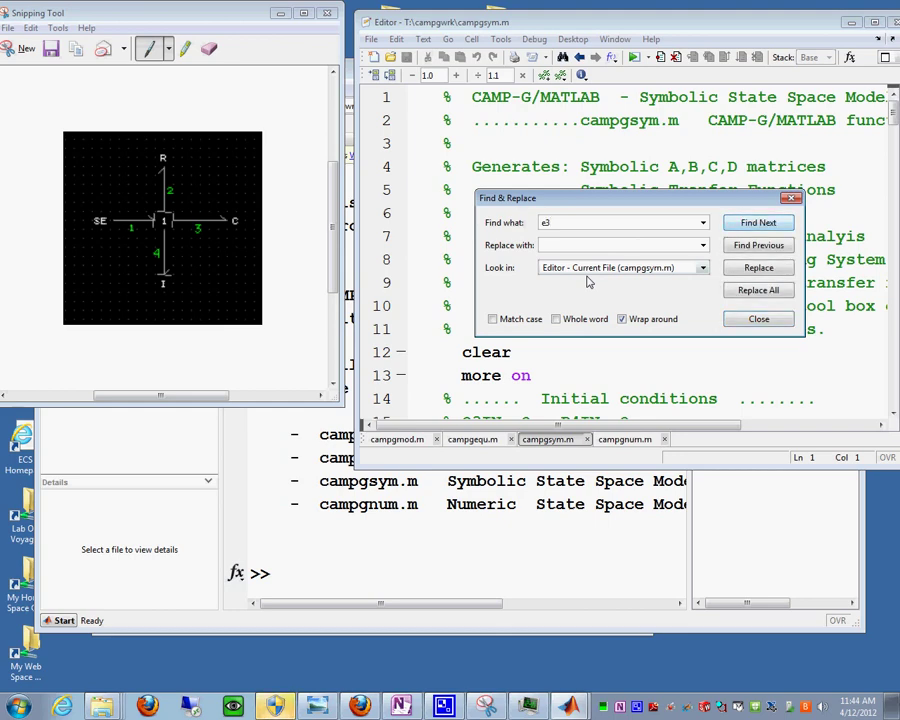
pyautogui.press('Return')
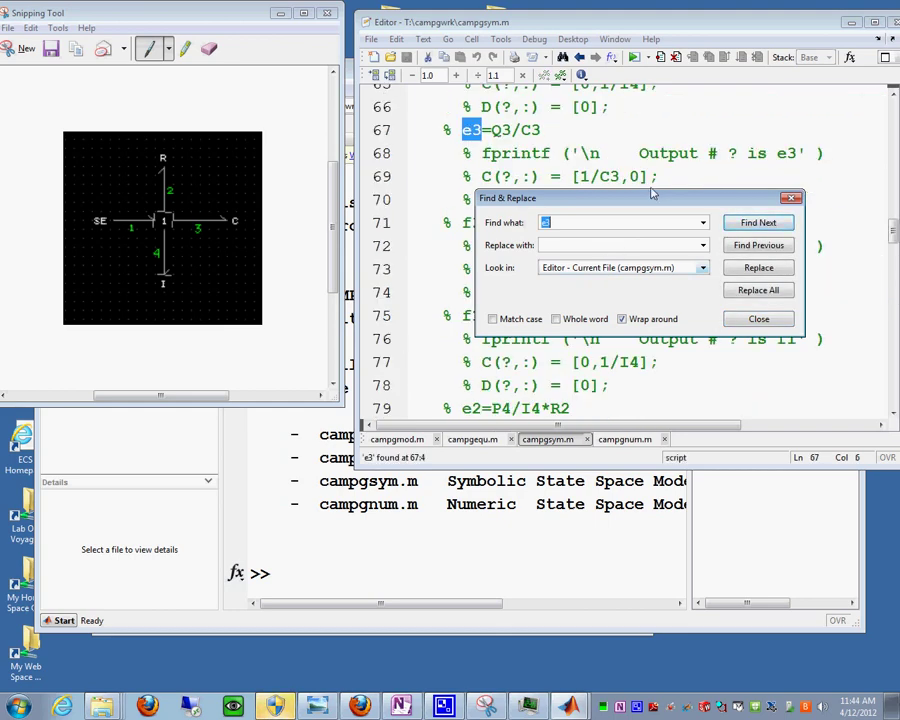
pyautogui.click(789, 200)
pyautogui.click(468, 155)
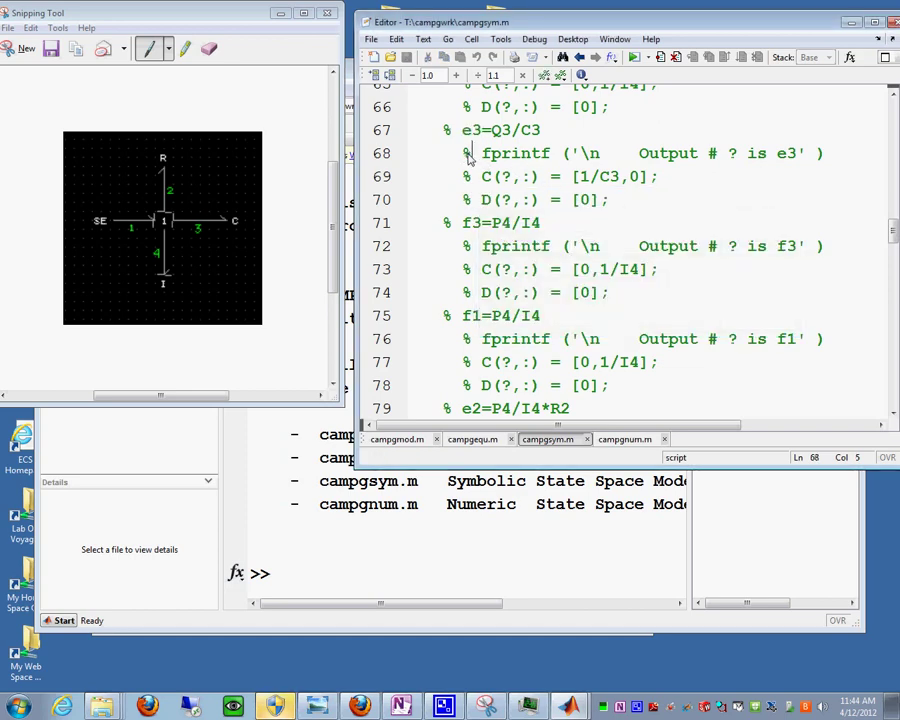
# Remove the % comment marks from the e3 output lines 68–70
pyautogui.press('BackSpace')
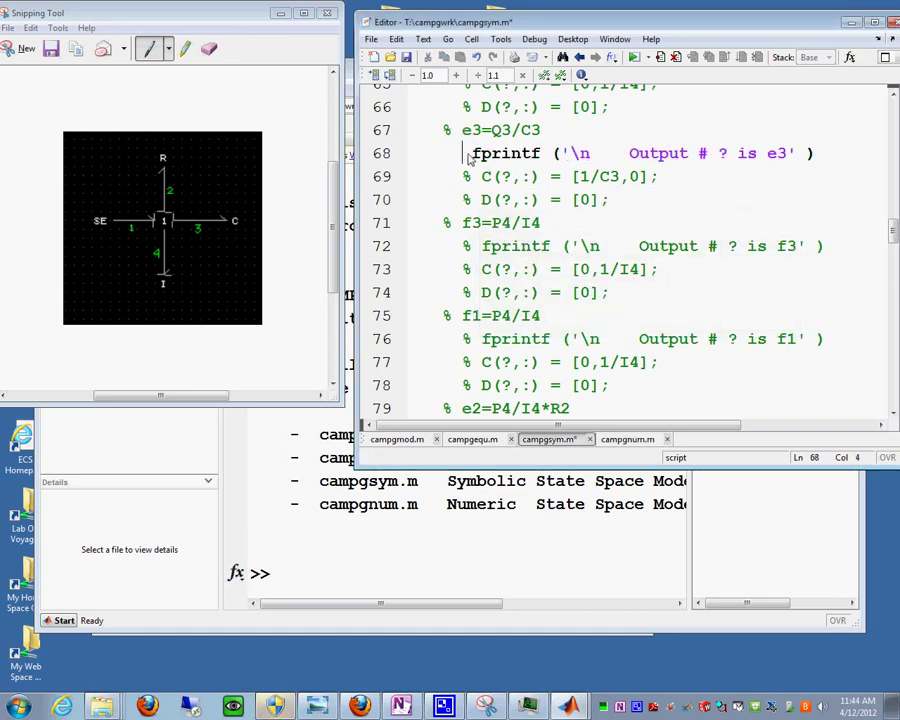
pyautogui.press('Delete')
pyautogui.press('Down')
pyautogui.press('Delete')
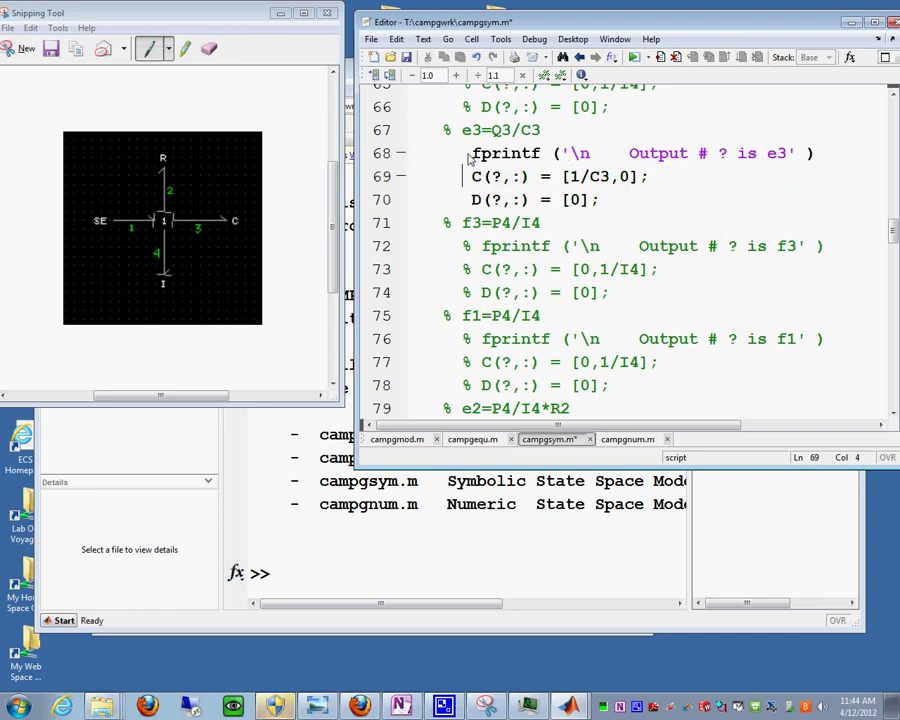
# Number the e3 output 1 in the fprintf text, C(1,:) = [1/C3,0] and D(1,:) = [0]
pyautogui.press('Right')
pyautogui.press('Right')
pyautogui.press('BackSpace')
pyautogui.write('1')
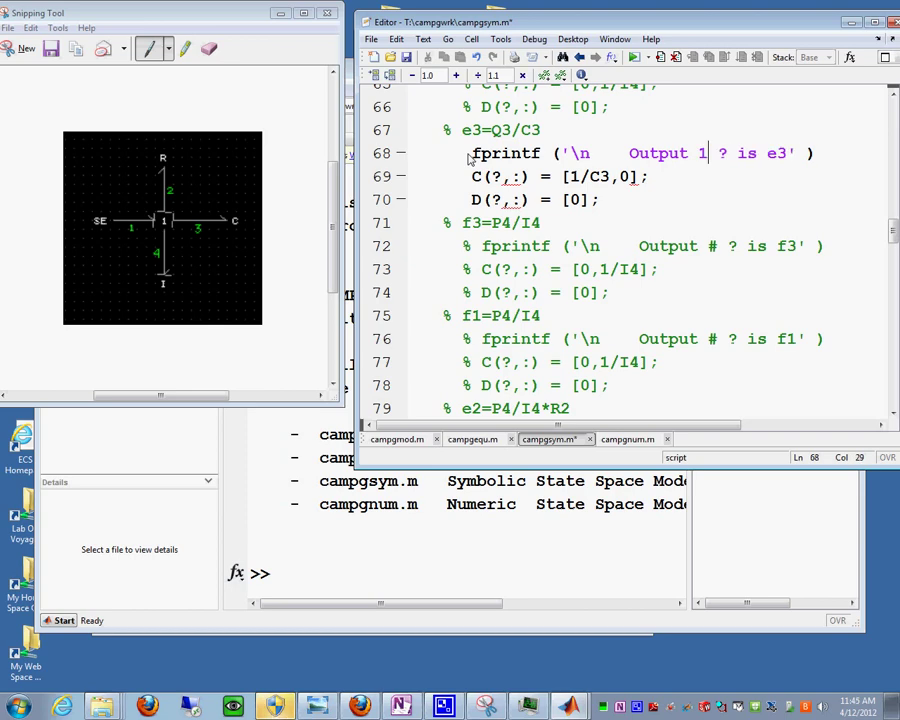
pyautogui.press('Down')
pyautogui.press('Left')
pyautogui.press('Left')
pyautogui.press('Left')
pyautogui.press('Left')
pyautogui.press('Left')
pyautogui.press('Left')
pyautogui.press('Left')
pyautogui.press('Left')
pyautogui.press('Left')
pyautogui.press('Left')
pyautogui.press('Left')
pyautogui.press('Left')
pyautogui.write('1')
pyautogui.press('Delete')
pyautogui.press('Down')
pyautogui.press('Left')
pyautogui.write('1')
pyautogui.press('Delete')
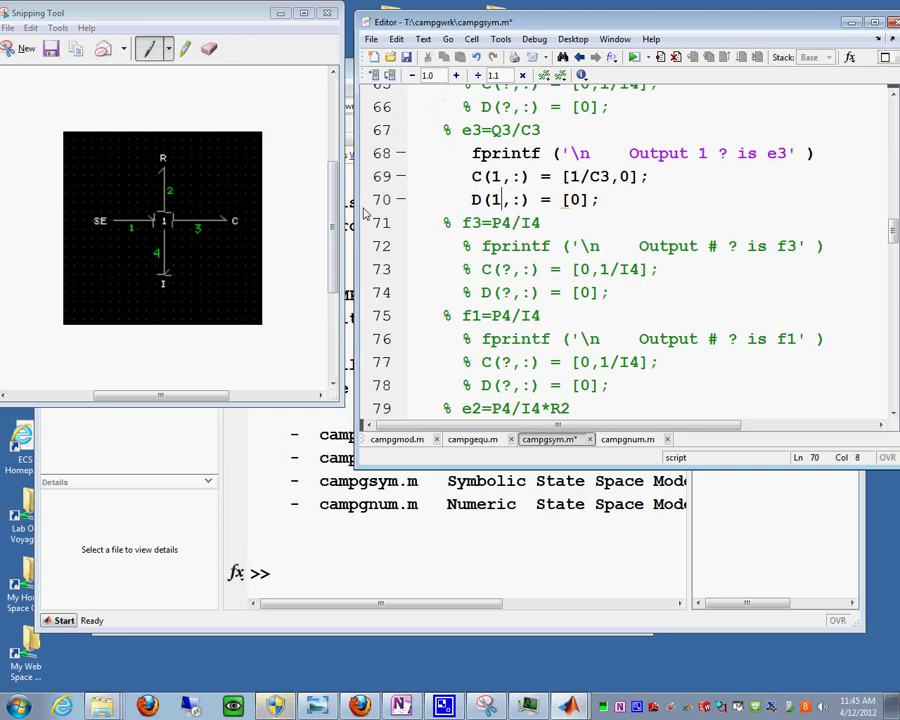
# Save and run campgsym.m, paging through the output until the script finishes
pyautogui.click(534, 40)
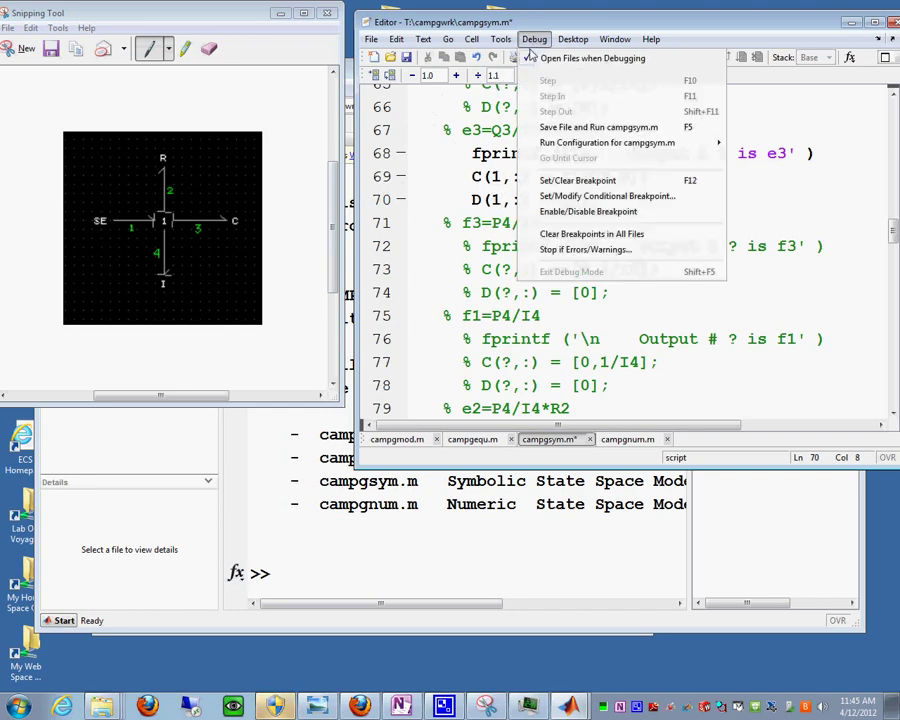
pyautogui.click(589, 127)
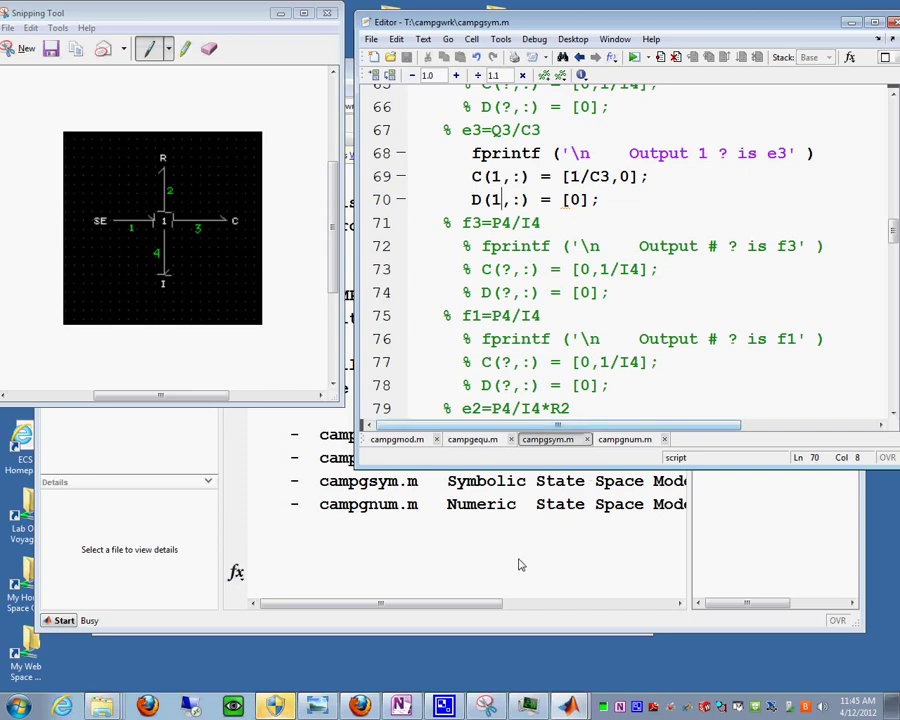
pyautogui.click(456, 553)
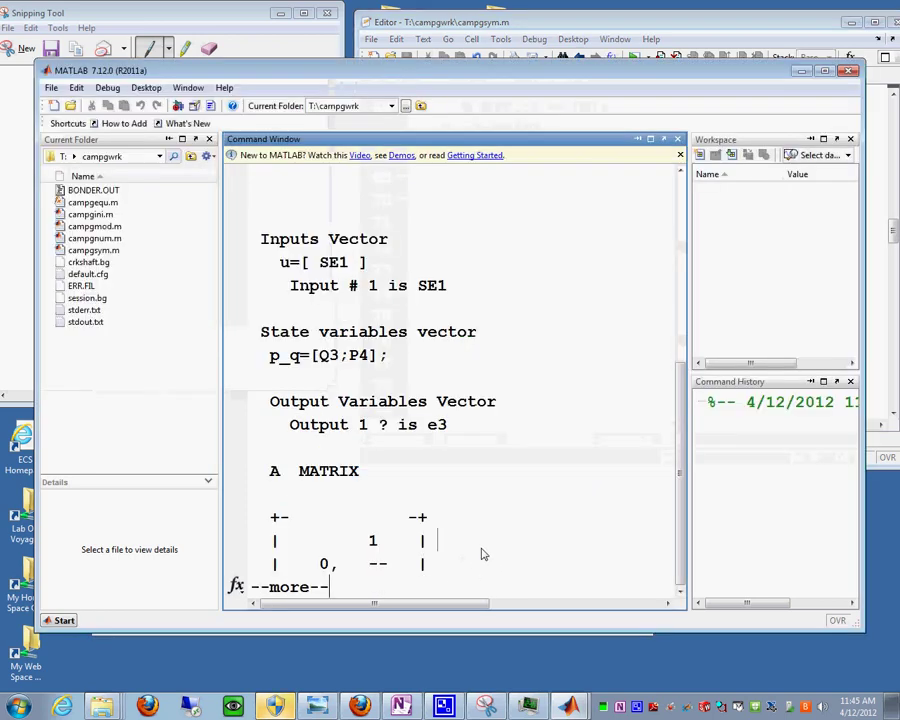
pyautogui.press('space')
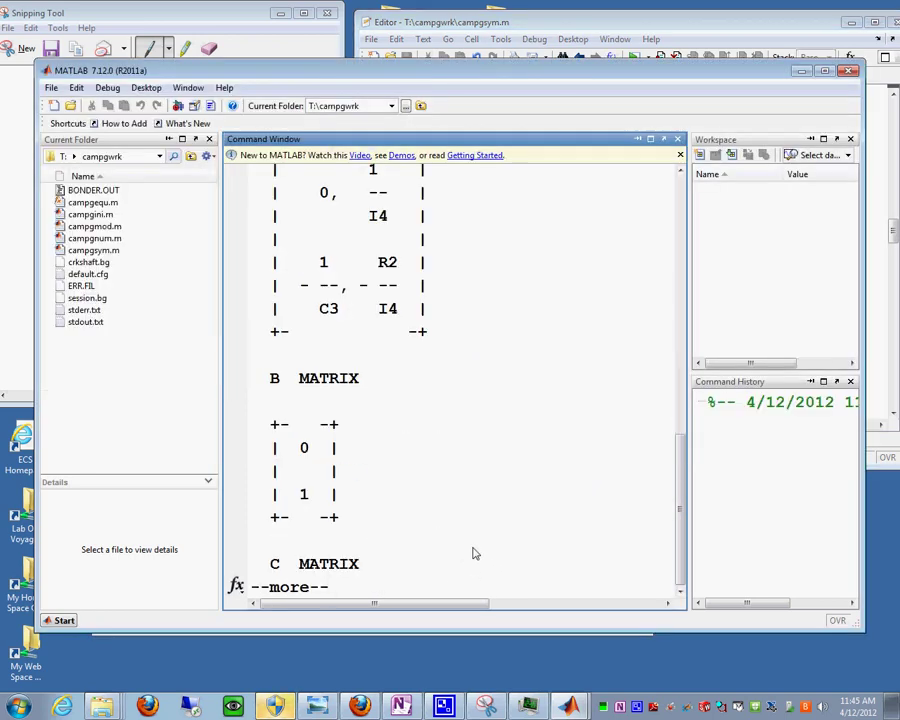
pyautogui.press('space')
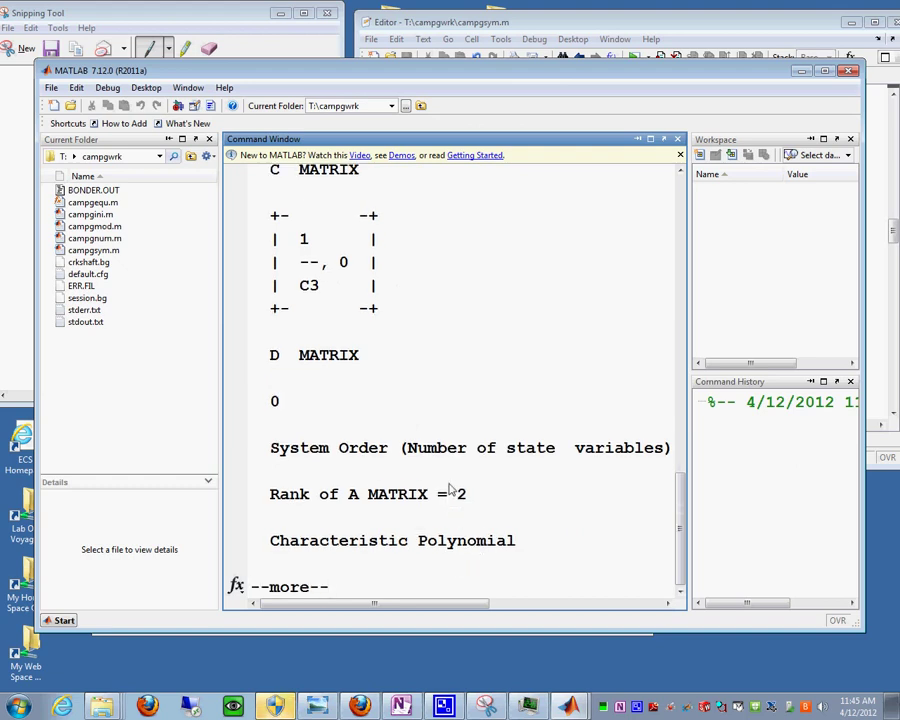
pyautogui.press('space')
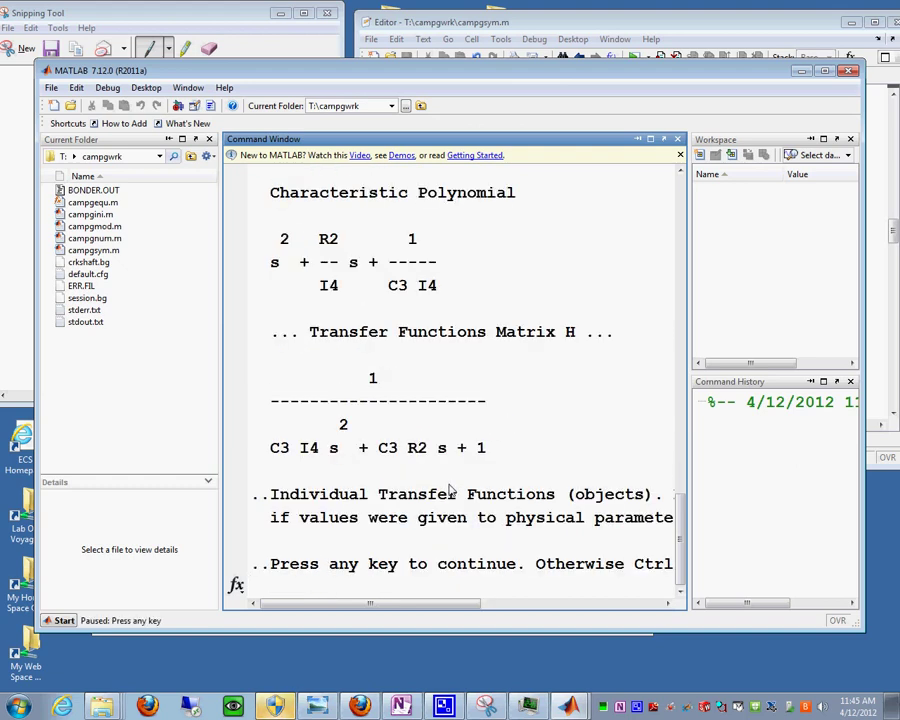
pyautogui.press('Return')
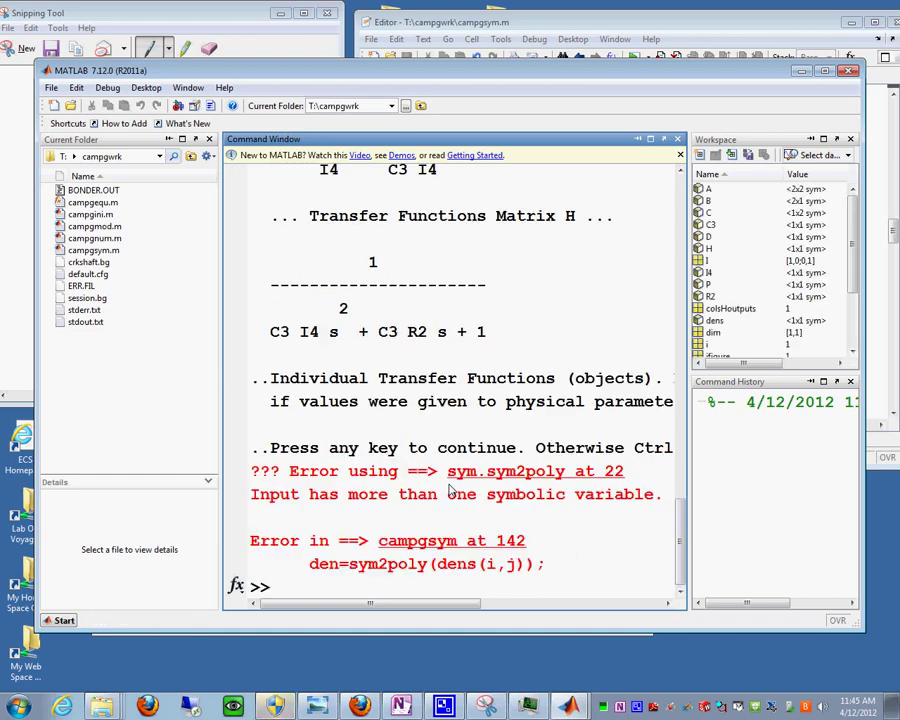
# Select the printed transfer function 1/(C3 I4 s² + C3 R2 s + 1) and return to OneNote
pyautogui.scroll(2, 452, 475)
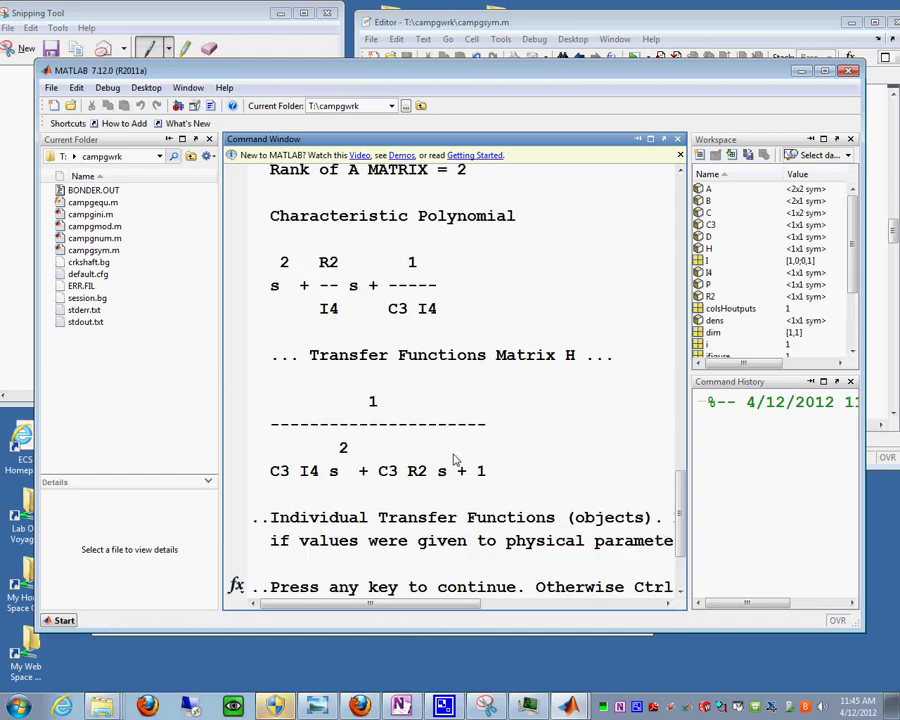
pyautogui.moveTo(352, 400); pyautogui.dragTo(508, 468)
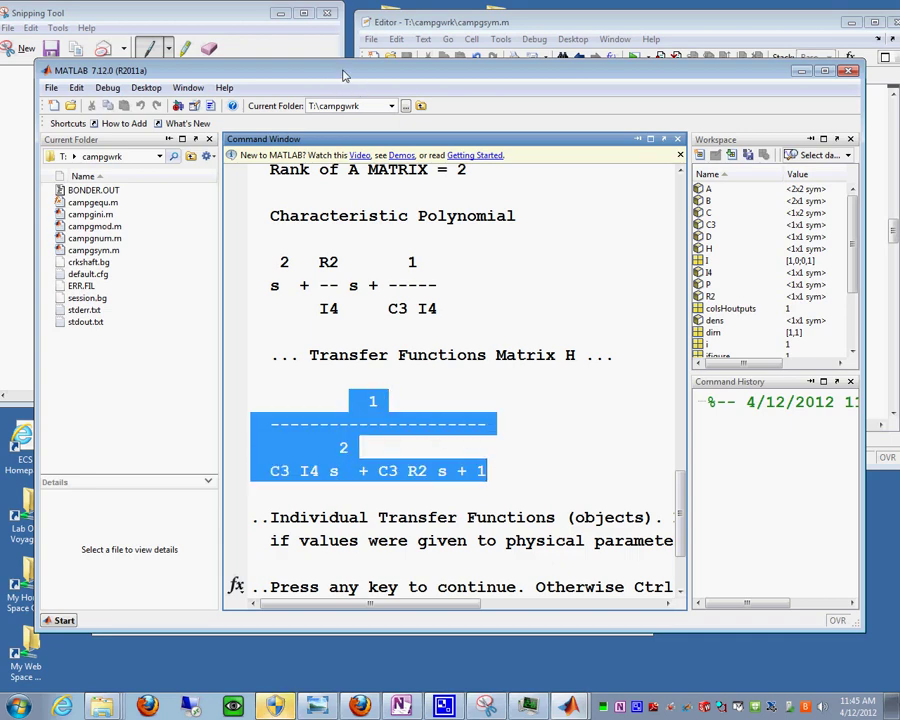
pyautogui.moveTo(343, 75); pyautogui.dragTo(654, 78)
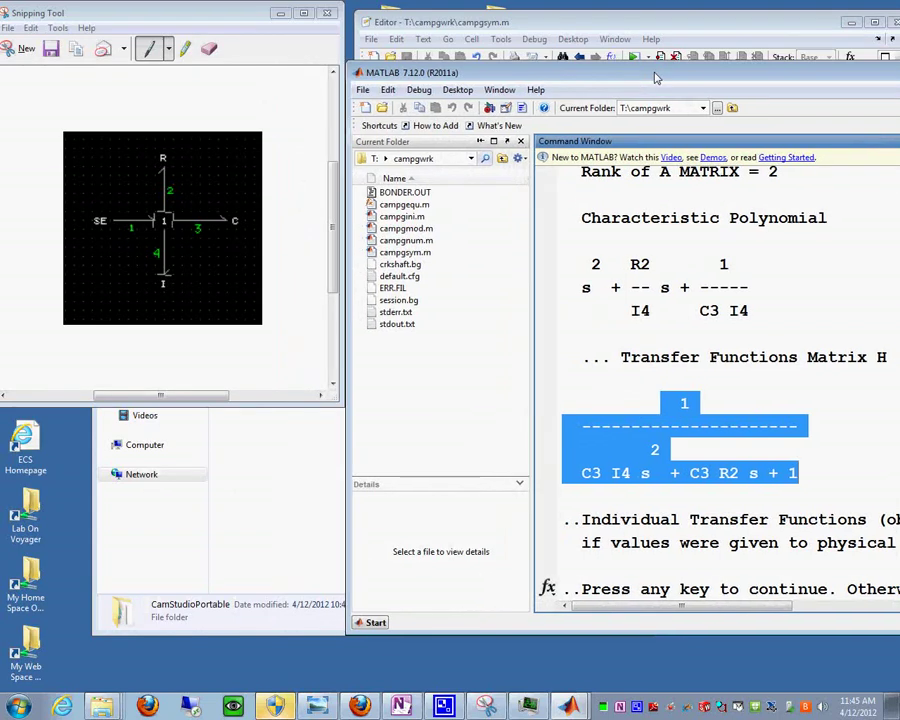
pyautogui.click(210, 174)
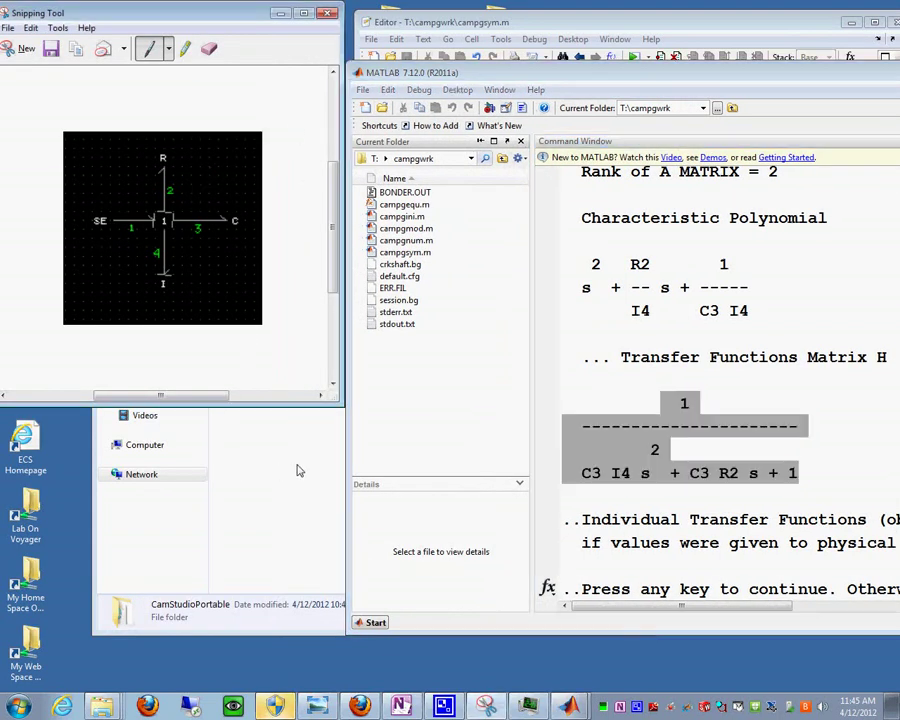
pyautogui.click(401, 705)
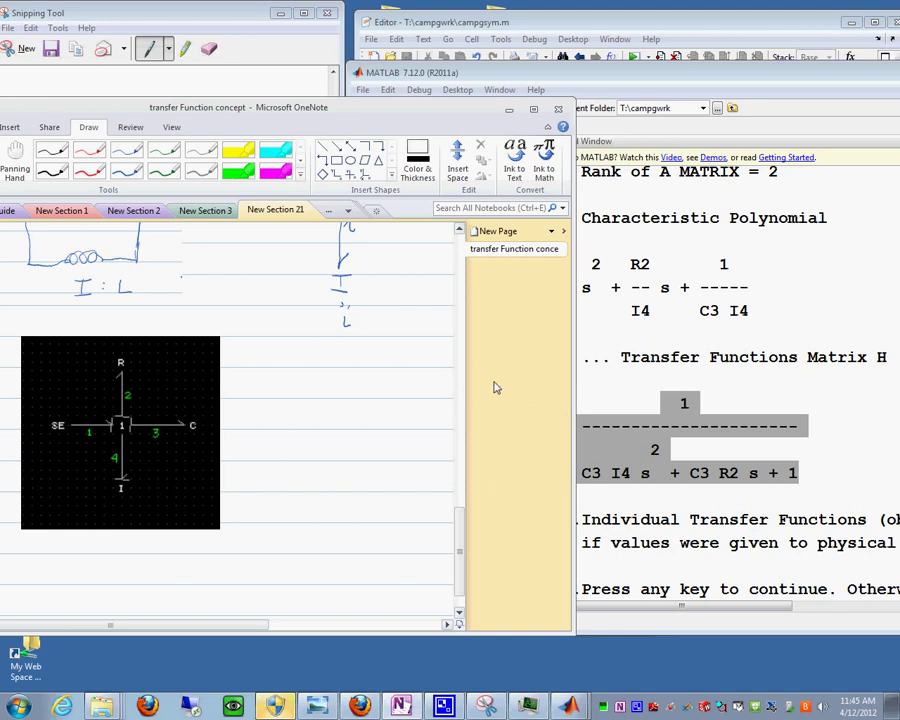
# Widen the page, scroll to the red-boxed Vc(s) transfer function, and select the dark-blue pen
pyautogui.moveTo(466, 380); pyautogui.dragTo(519, 386)
pyautogui.moveTo(514, 538); pyautogui.dragTo(515, 452)
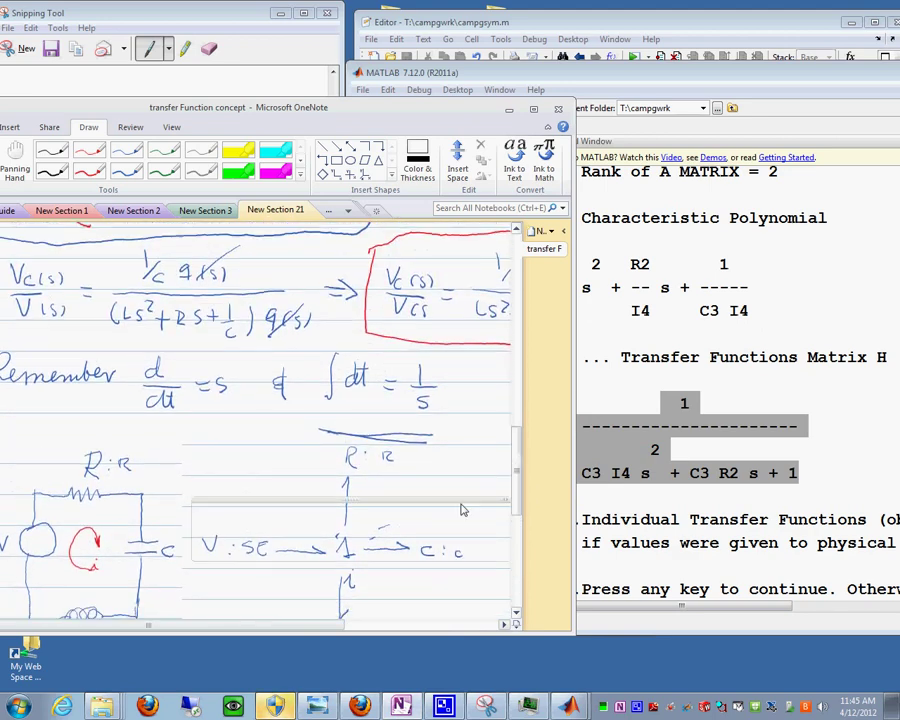
pyautogui.moveTo(305, 632); pyautogui.dragTo(418, 626)
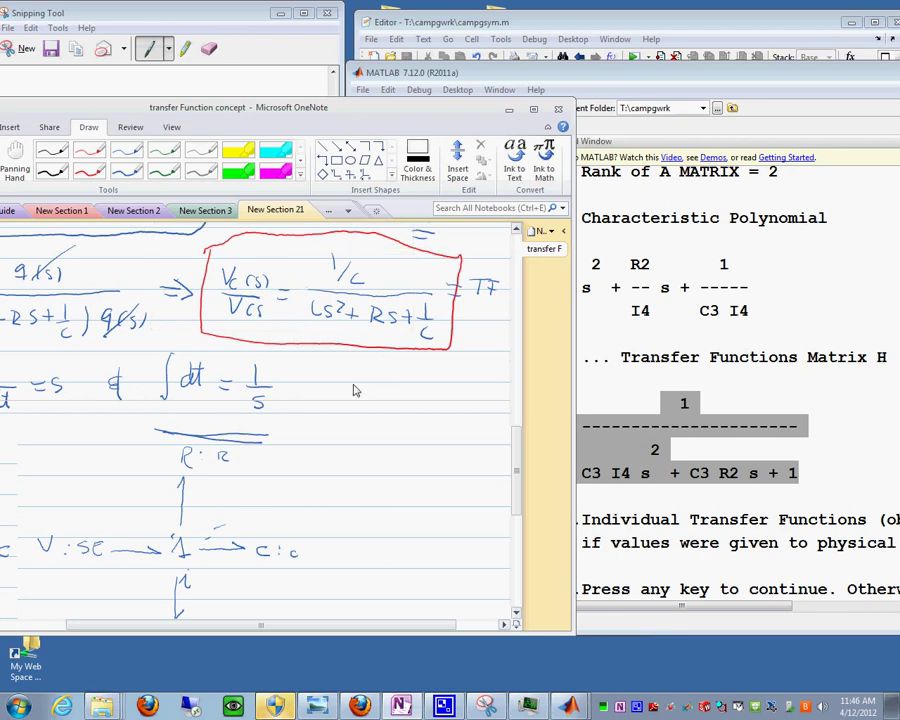
pyautogui.click(126, 172)
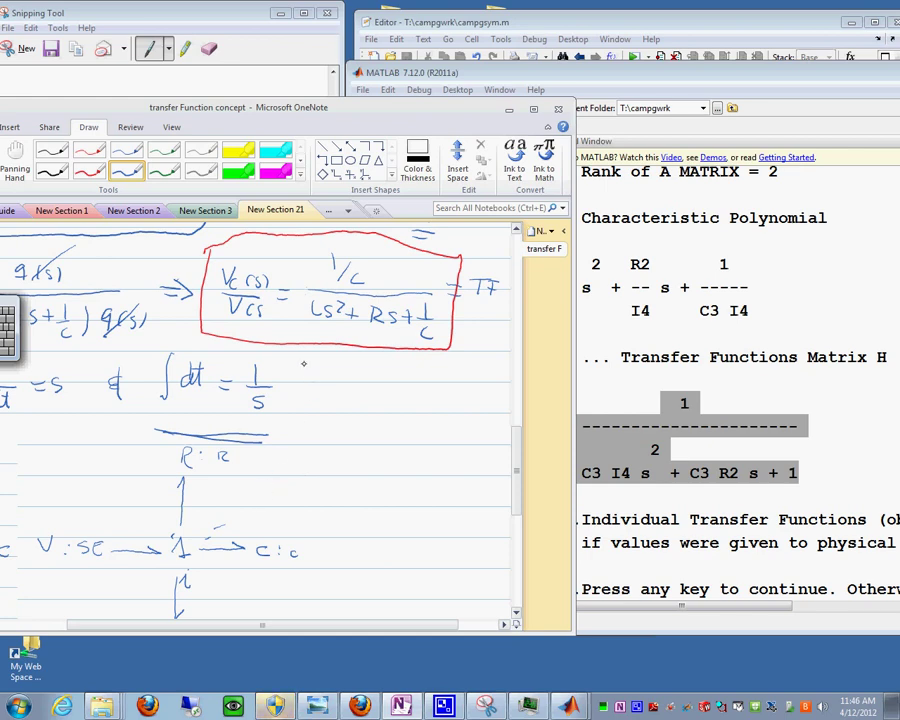
# Draw a divider and write Vc/V = 1/(LCs² + RCs + 1) in blue, then circle it
pyautogui.moveTo(289, 353); pyautogui.dragTo(288, 435)
pyautogui.moveTo(311, 369)
pyautogui.mouseDown()
pyautogui.moveTo(320, 366)
pyautogui.moveTo(326, 391)
pyautogui.mouseUp()
pyautogui.moveTo(312, 397); pyautogui.dragTo(311, 411)
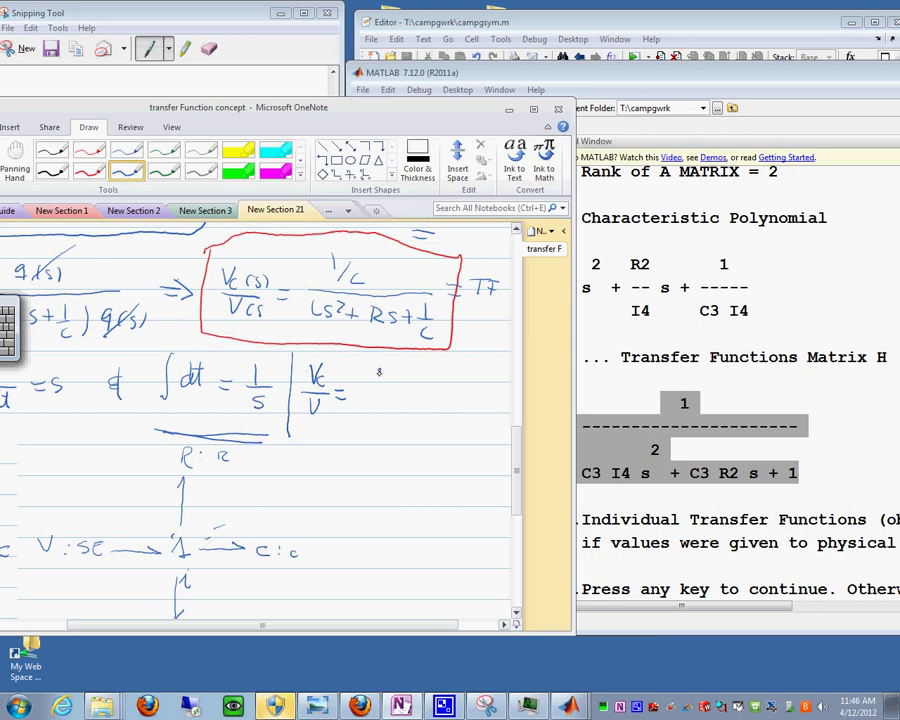
pyautogui.moveTo(358, 393); pyautogui.dragTo(438, 399)
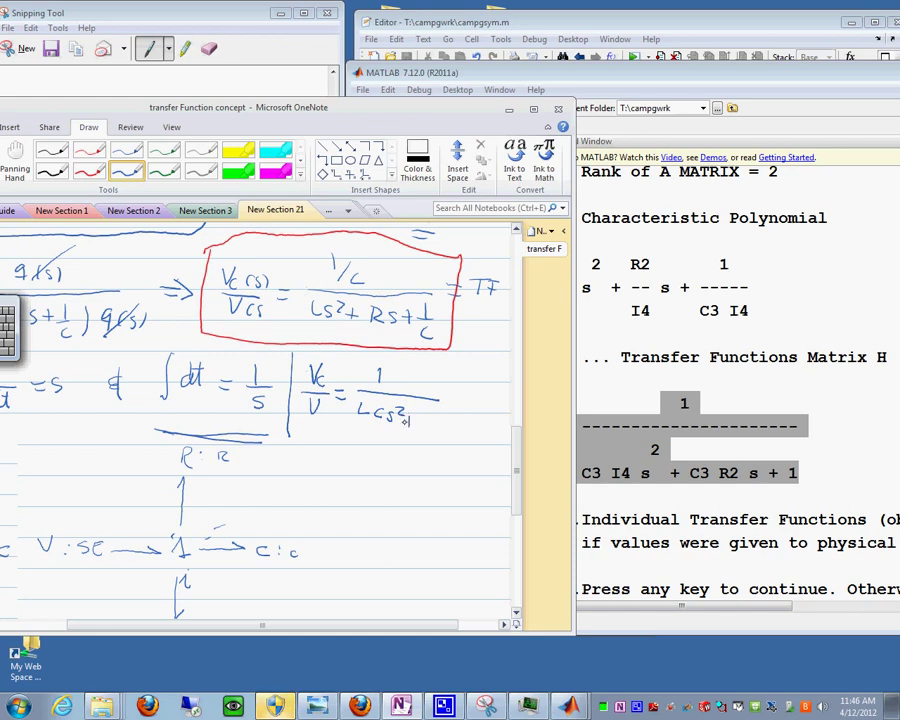
pyautogui.moveTo(432, 418); pyautogui.dragTo(433, 425)
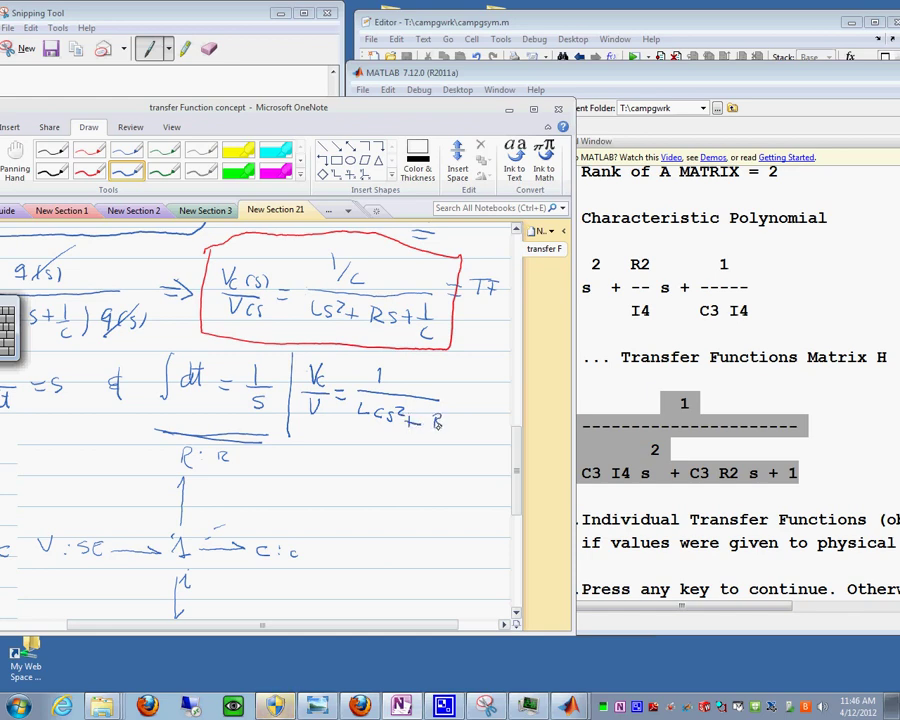
pyautogui.moveTo(452, 417)
pyautogui.mouseDown()
pyautogui.moveTo(456, 427)
pyautogui.moveTo(465, 405)
pyautogui.moveTo(495, 412)
pyautogui.mouseUp()
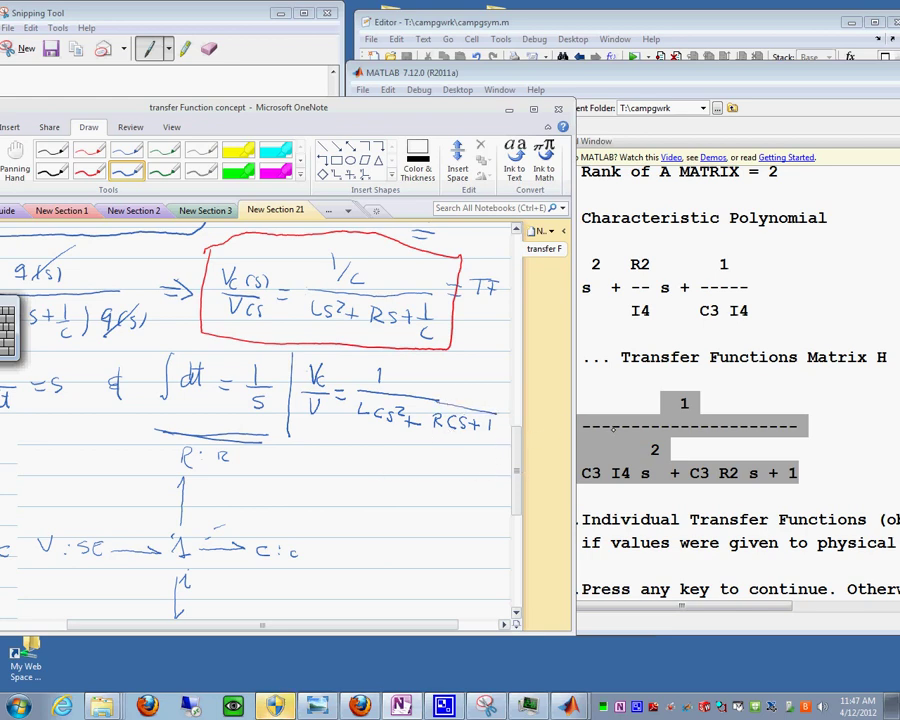
pyautogui.moveTo(429, 350)
pyautogui.mouseDown()
pyautogui.moveTo(392, 329)
pyautogui.moveTo(318, 329)
pyautogui.moveTo(291, 415)
pyautogui.moveTo(382, 455)
pyautogui.moveTo(468, 462)
pyautogui.moveTo(505, 372)
pyautogui.moveTo(496, 396)
pyautogui.mouseUp()
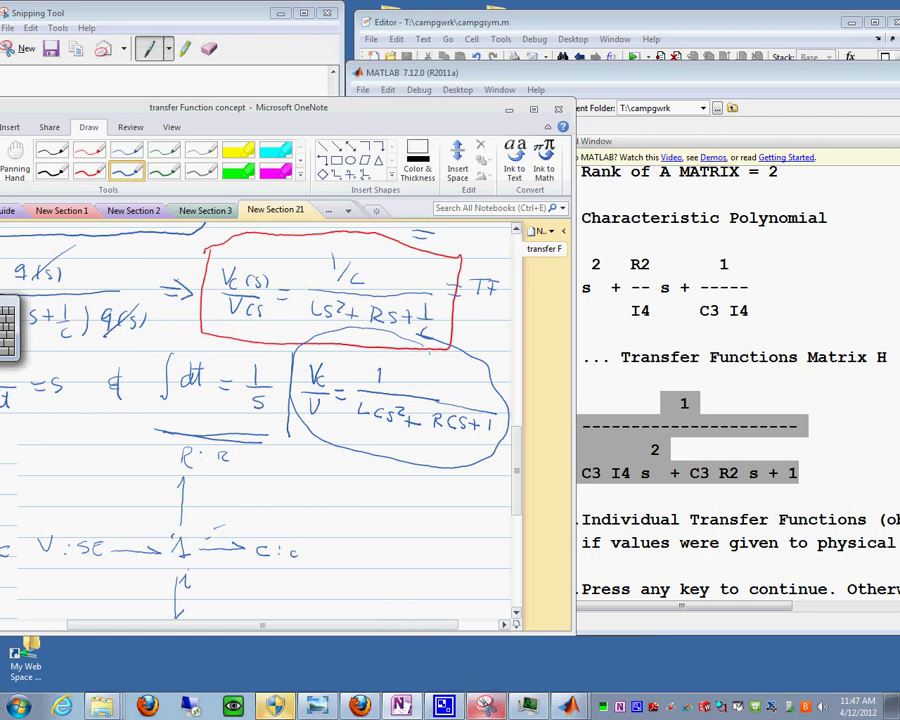
# Snip MATLAB's Command Window output 1/(C3 I4 s² + C3 R2 s + 1) with Snipping Tool
pyautogui.click(486, 706)
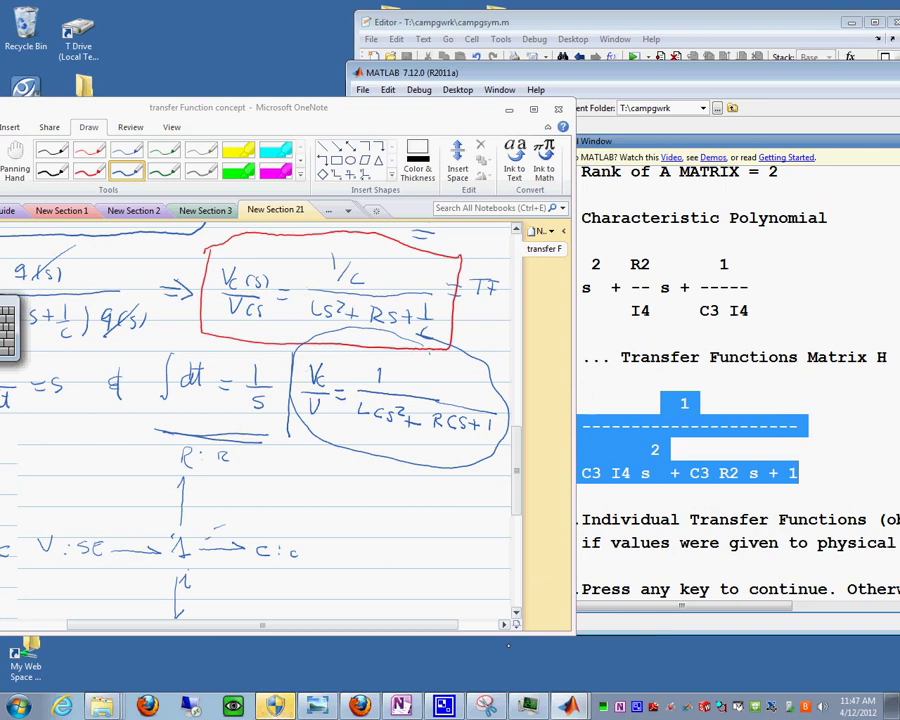
pyautogui.click(507, 646)
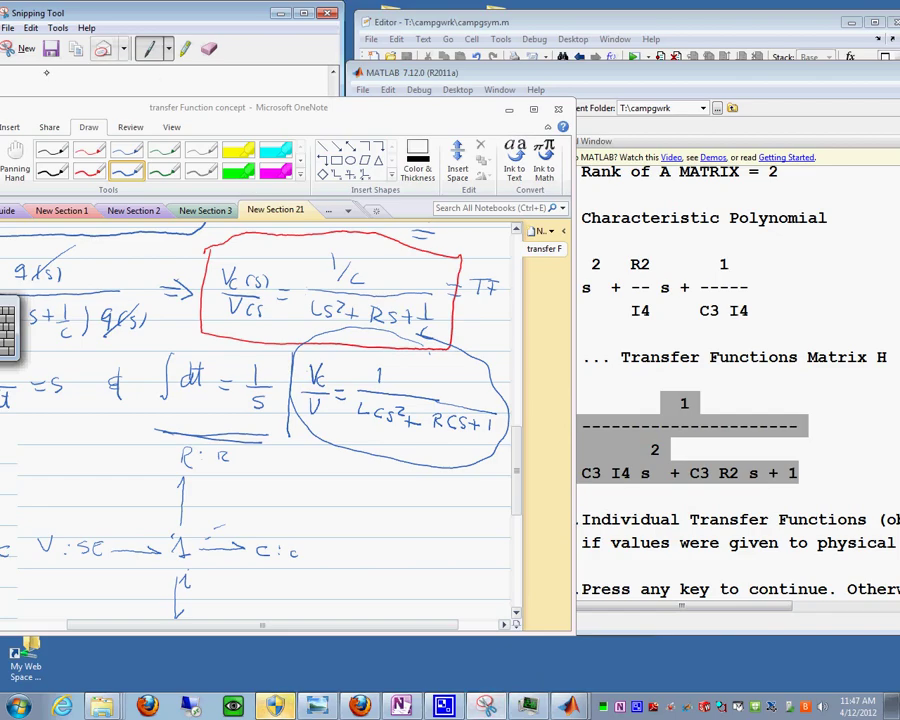
pyautogui.click(22, 46)
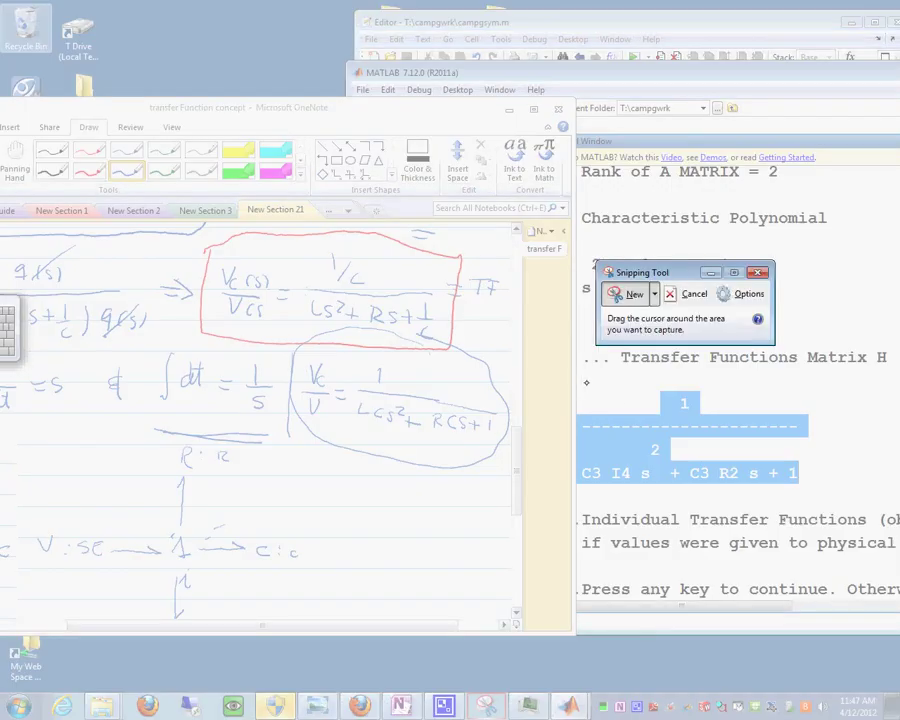
pyautogui.moveTo(578, 376); pyautogui.dragTo(823, 501)
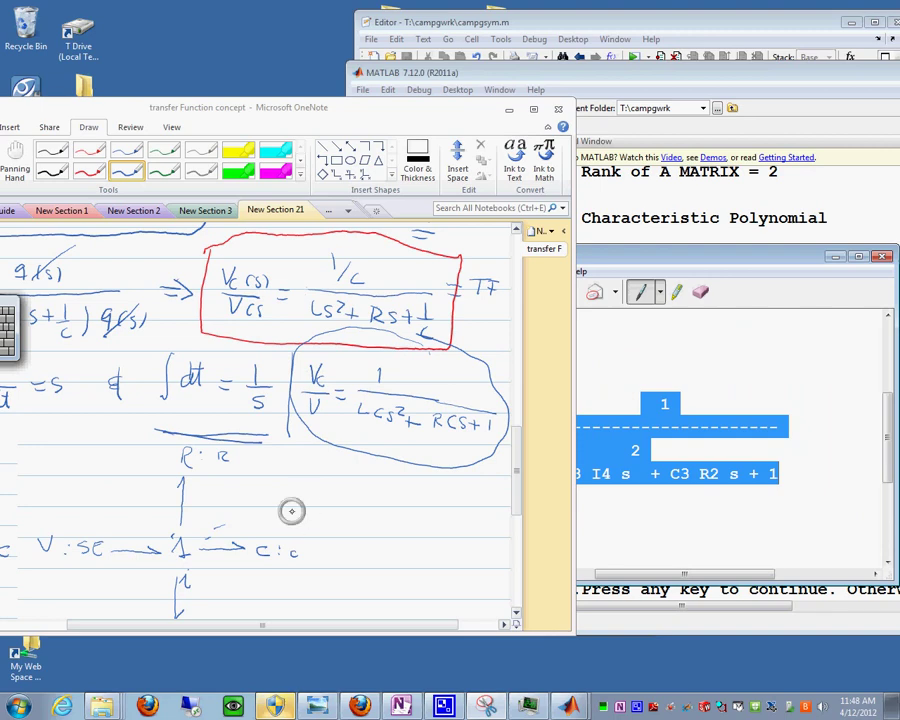
# Paste the MATLAB transfer-function snip, move it right of the bond graph, and maximize OneNote
pyautogui.rightClick(160, 518)
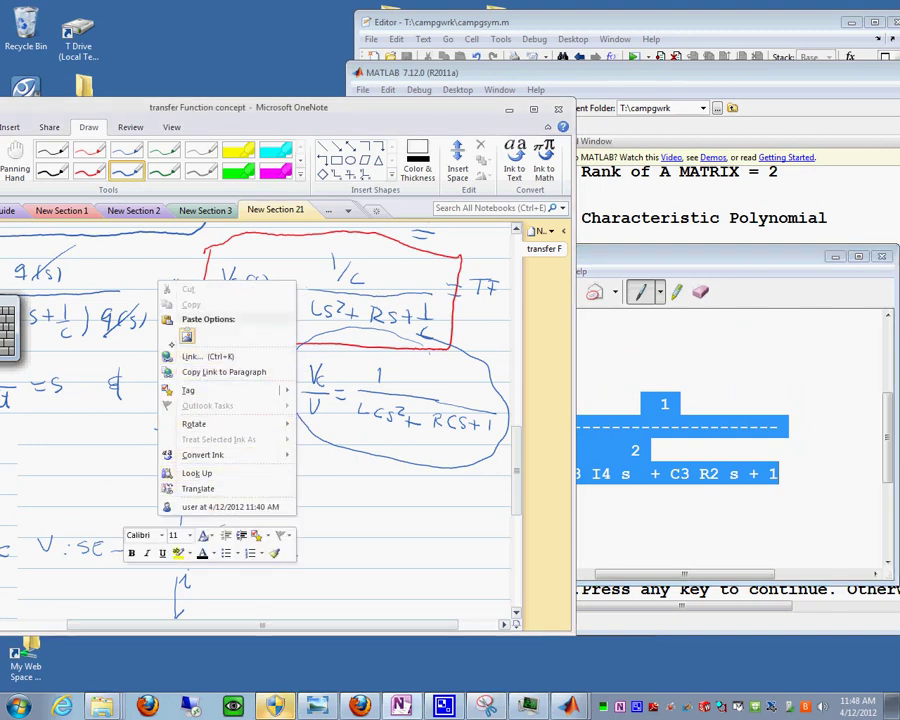
pyautogui.click(187, 336)
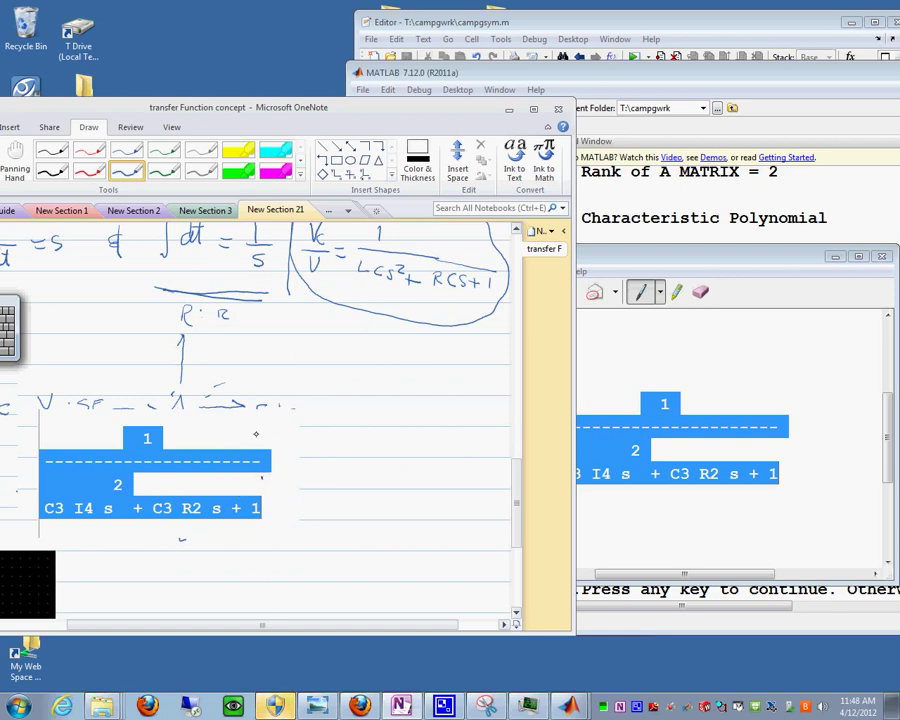
pyautogui.rightClick(86, 419)
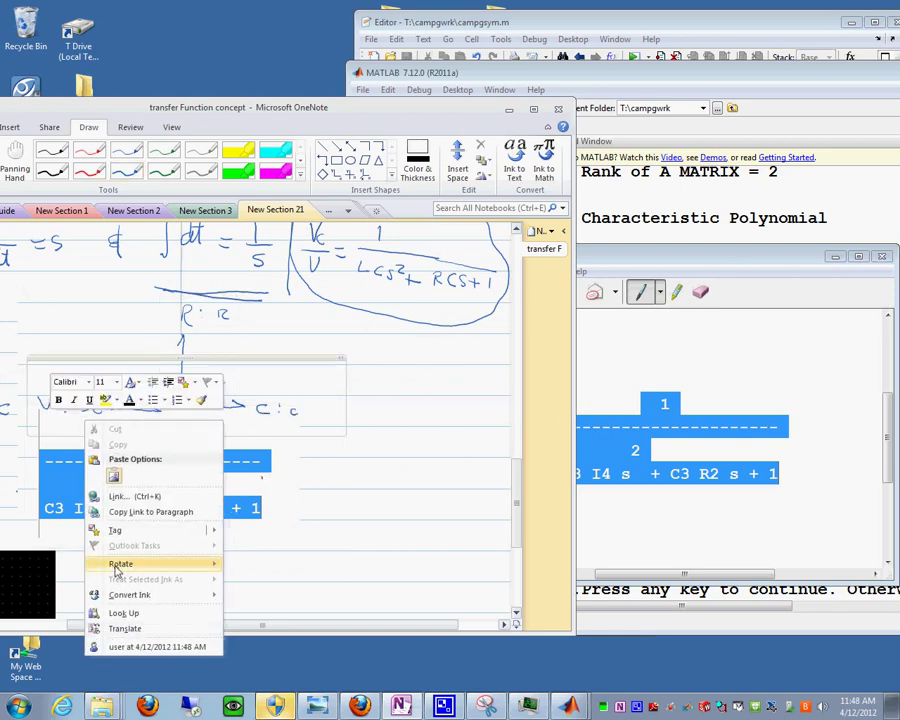
pyautogui.click(181, 487)
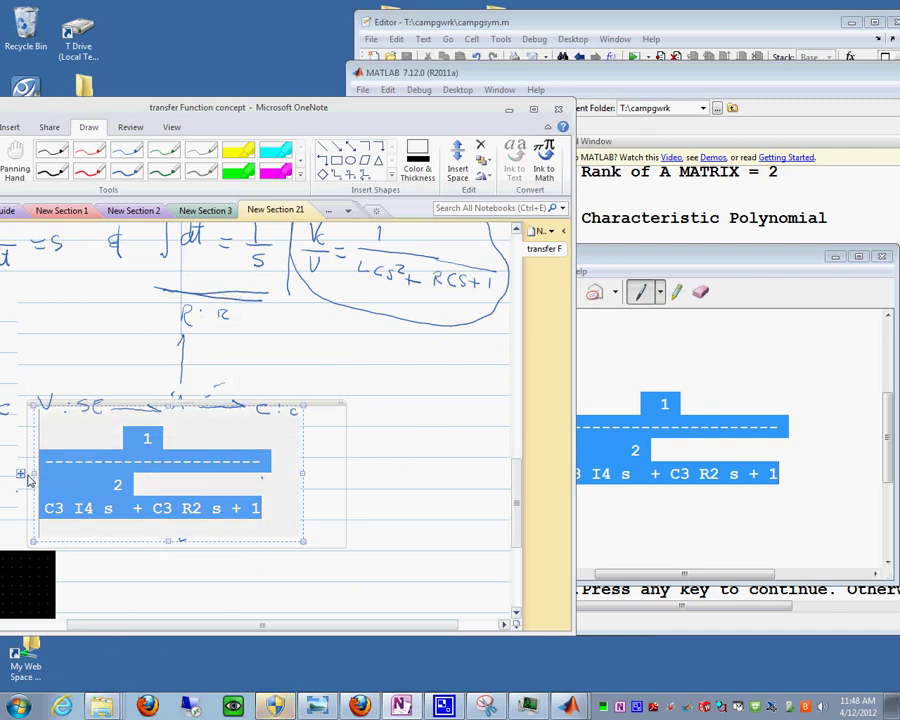
pyautogui.moveTo(20, 473)
pyautogui.mouseDown()
pyautogui.moveTo(243, 490)
pyautogui.moveTo(213, 440)
pyautogui.moveTo(177, 446)
pyautogui.moveTo(186, 440)
pyautogui.mouseUp()
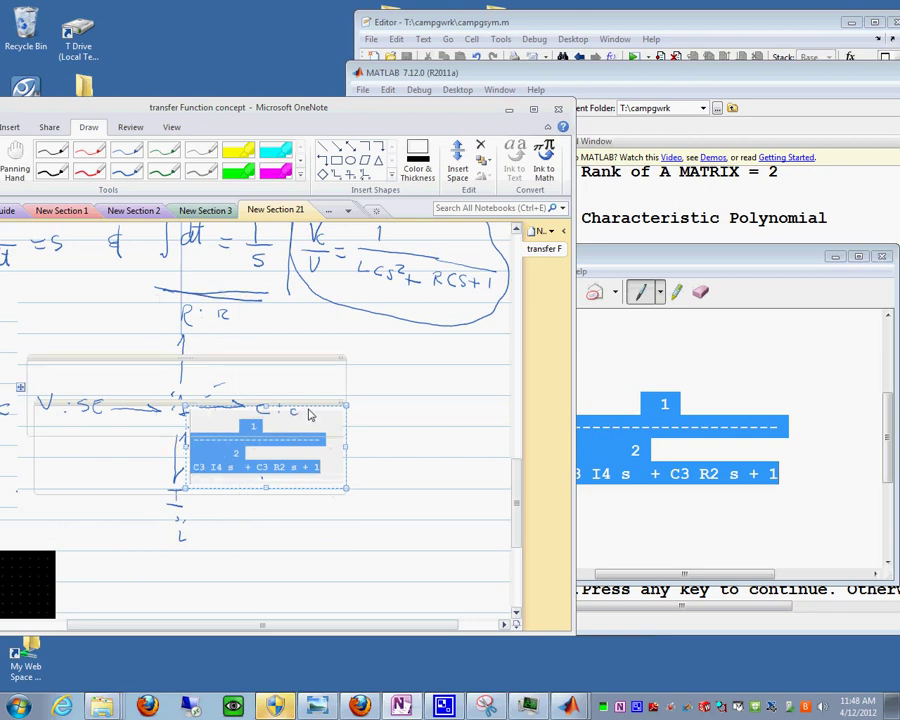
pyautogui.moveTo(310, 413); pyautogui.dragTo(383, 401)
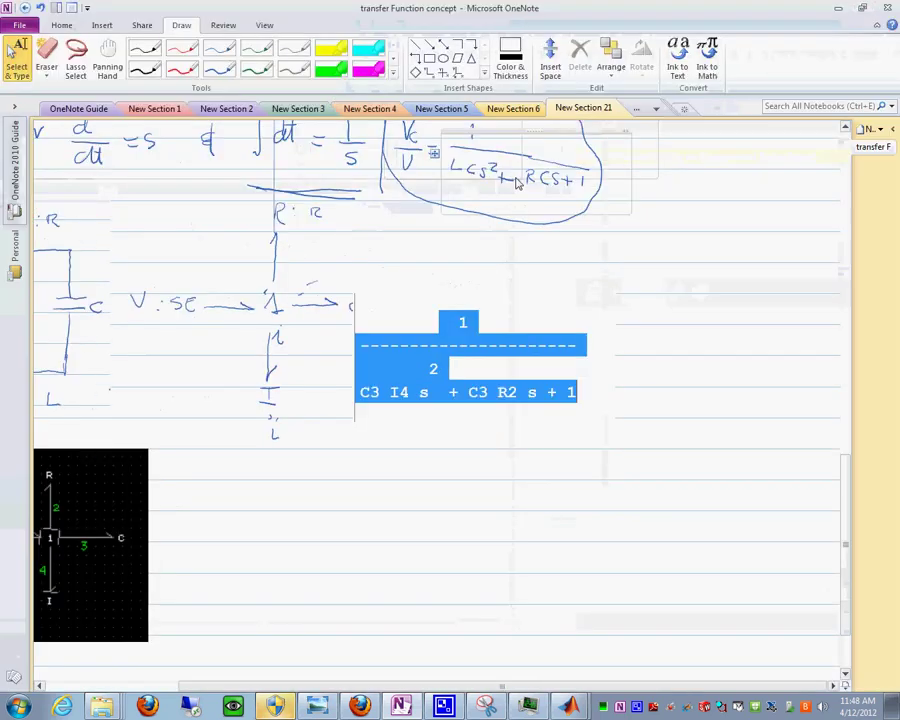
pyautogui.click(535, 110)
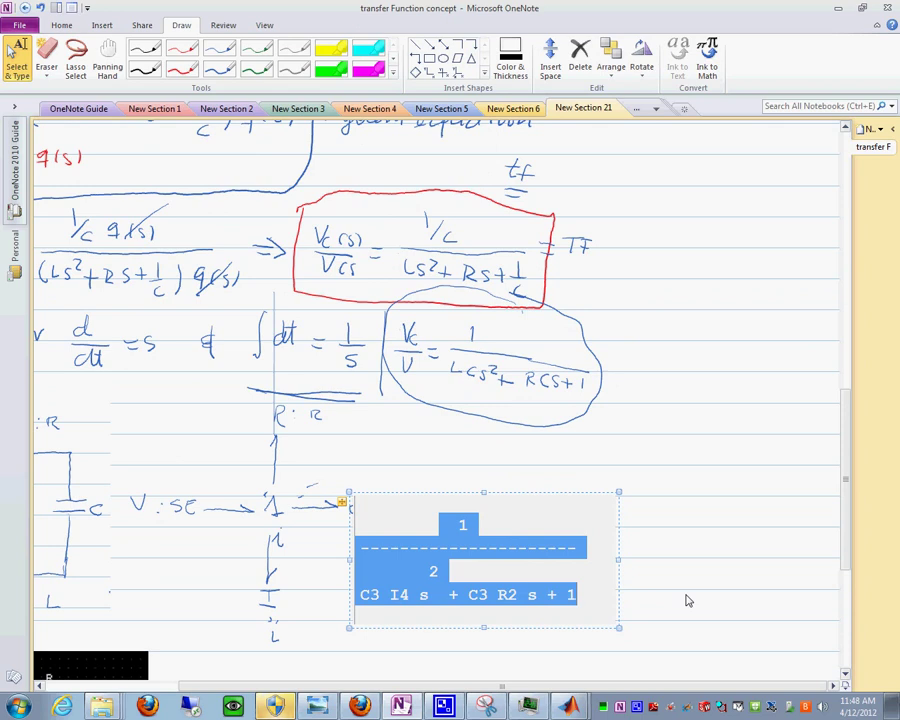
# Return to pen inking with Ctrl+Shift+P and scroll to show both transfer functions together
pyautogui.hotkey('ctrl', 'shift', 'p')
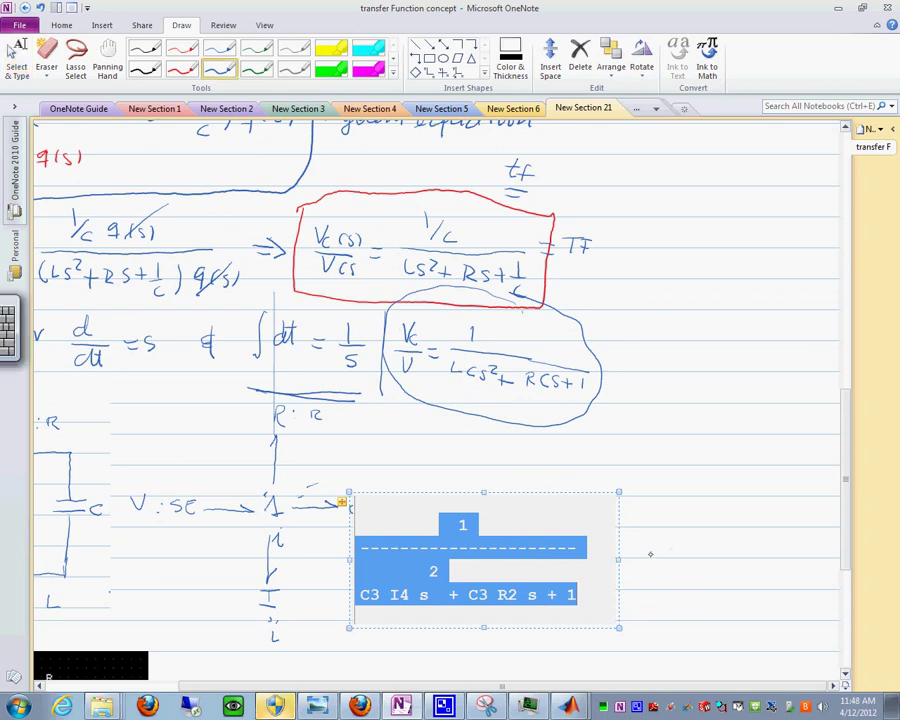
pyautogui.moveTo(684, 544)
pyautogui.mouseDown()
pyautogui.moveTo(654, 600)
pyautogui.moveTo(607, 560)
pyautogui.mouseUp()
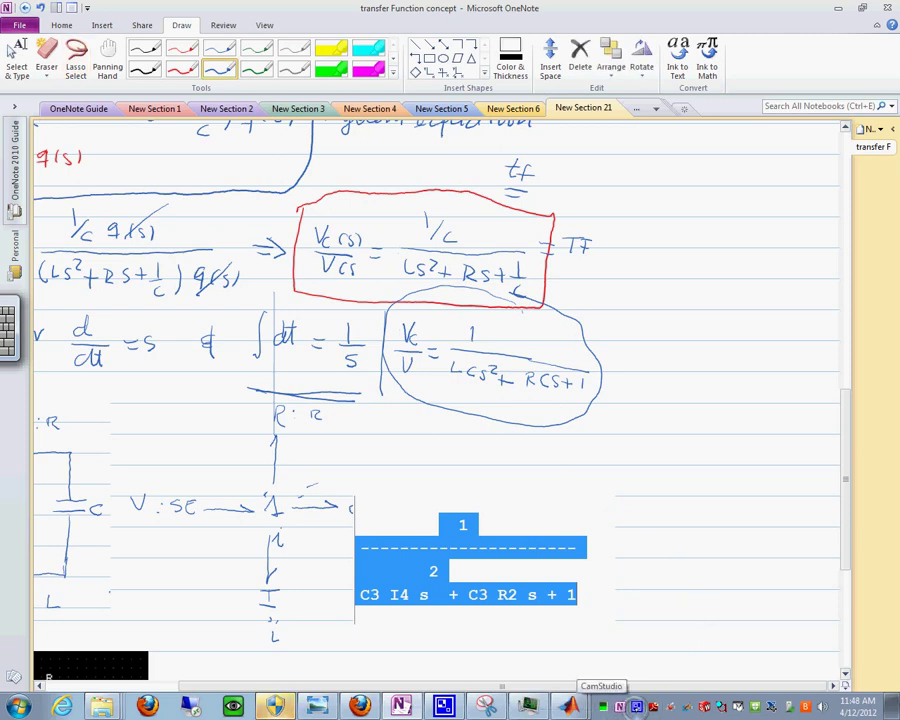
pyautogui.rightClick(635, 706)
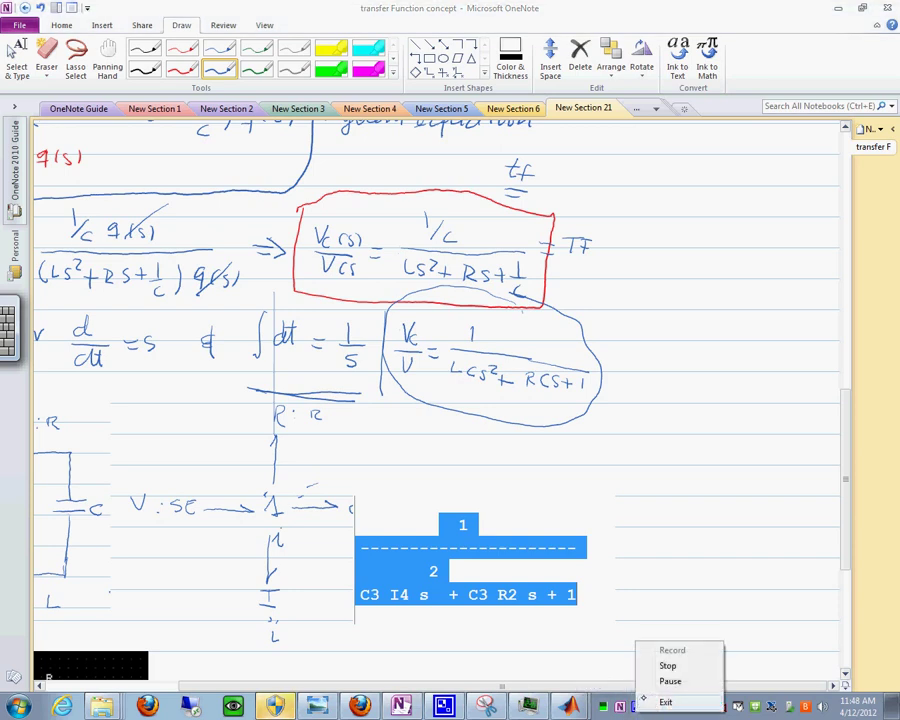